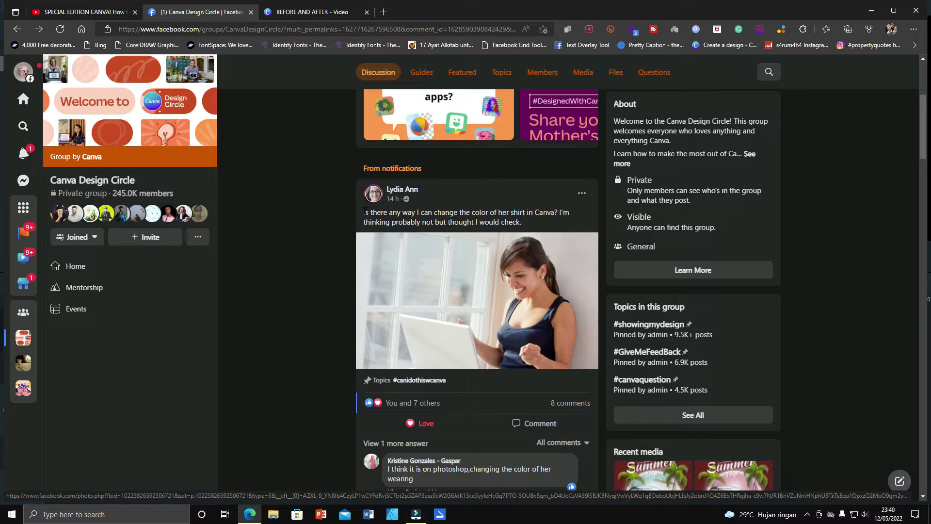
Read the Canva Design Circle post asking whether the woman's shirt color can be changed in Canva
left_click_drag(361, 213, 523, 222)
mouse_move(397, 193)
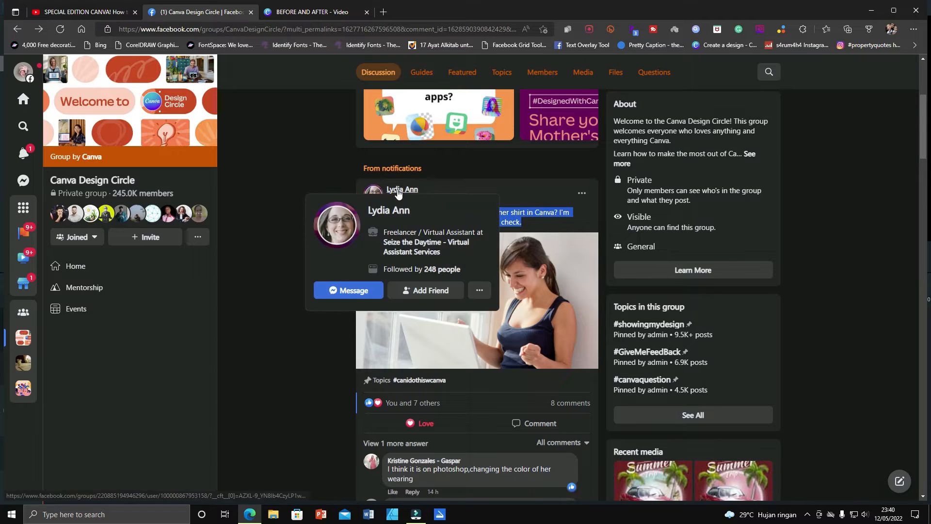
left_click(536, 222)
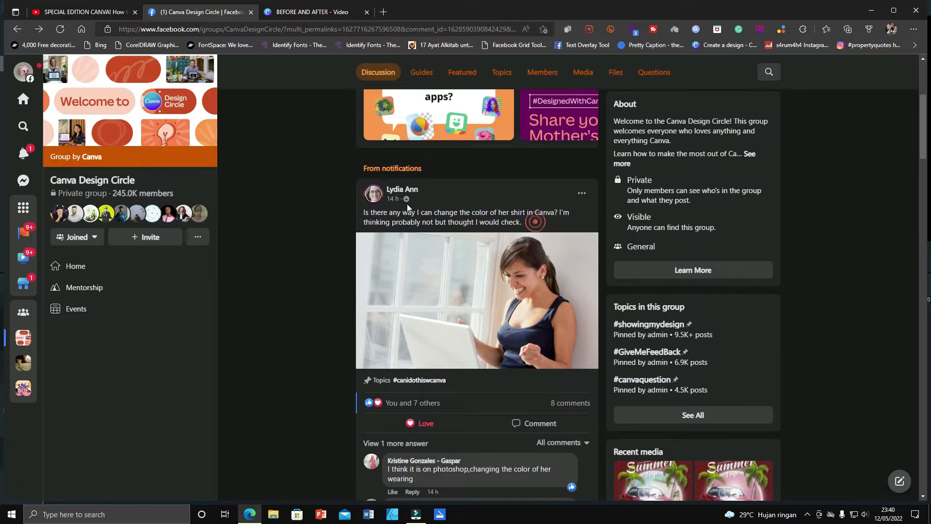
left_click_drag(364, 212, 563, 214)
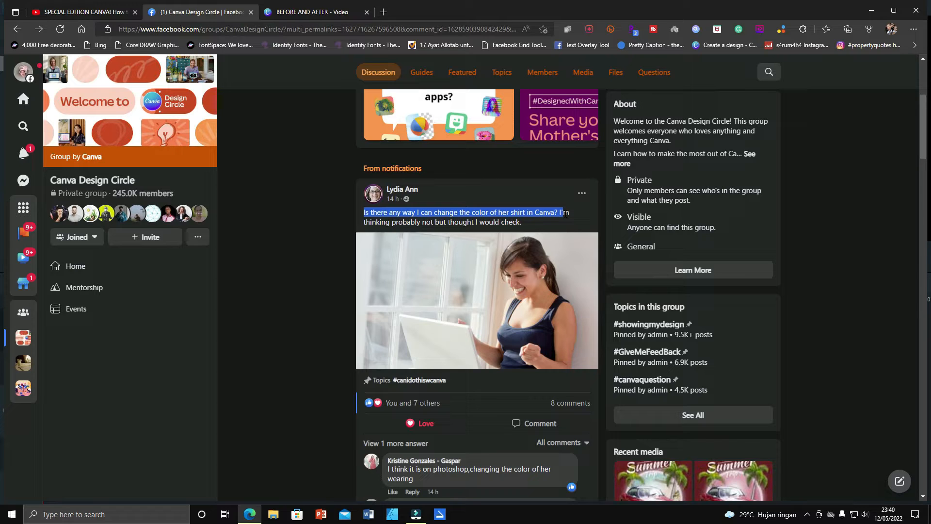
left_click_drag(570, 215, 569, 219)
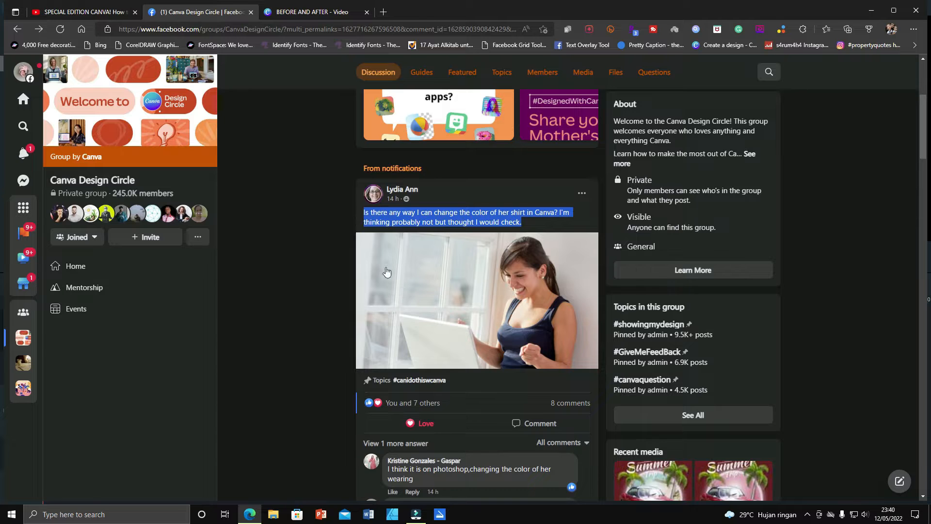
Look through the post's photo and comments, and open the before-and-after image attached to a comment
scroll(436, 296, "down", 1)
scroll(436, 295, "up", 1)
scroll(436, 296, "down", 2)
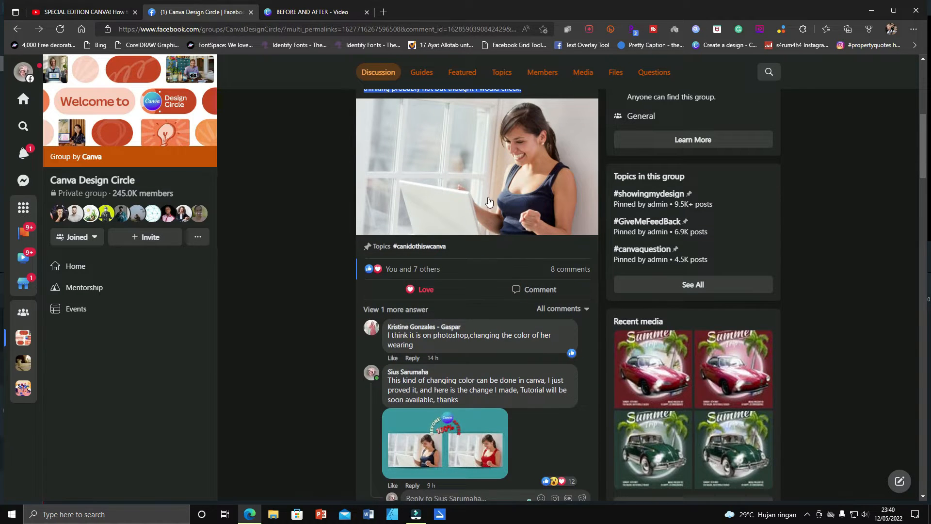
scroll(488, 201, "up", 2)
scroll(489, 201, "down", 4)
left_click(445, 379)
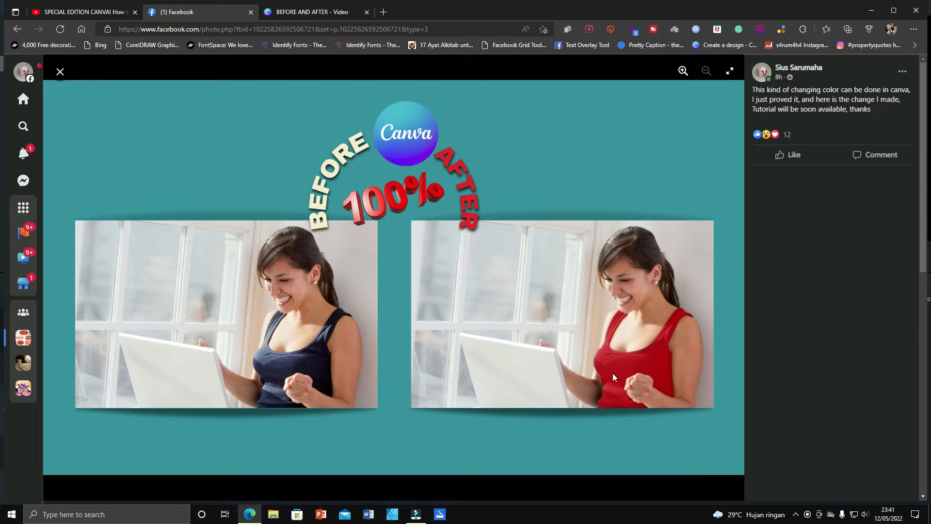
Switch to the BEFORE AND AFTER Canva design, try moving the red shirt overlay off the woman, and undo the move
left_click(315, 11)
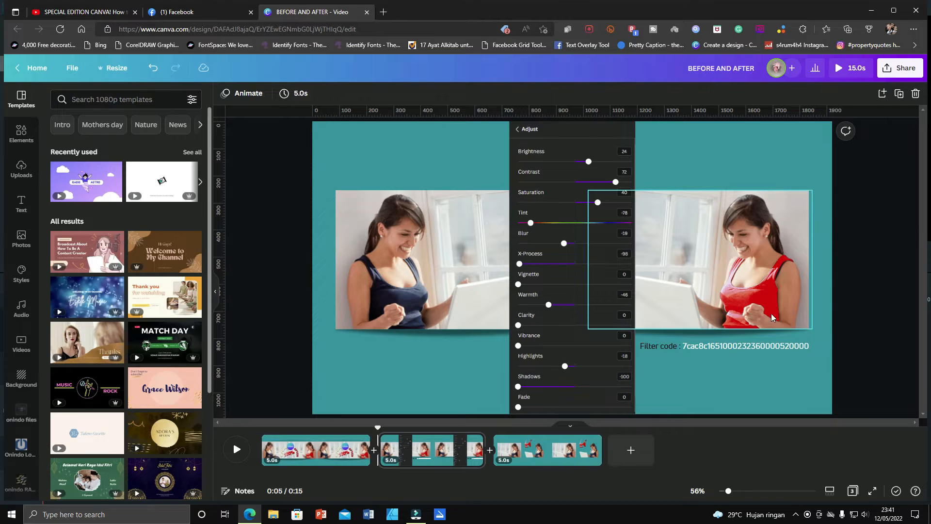
scroll(786, 337, "up", 5)
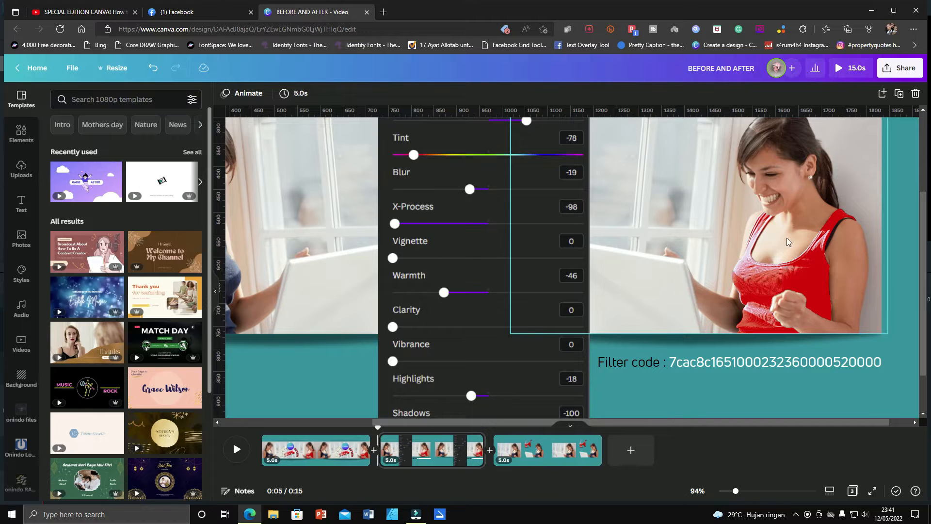
scroll(769, 266, "down", 3)
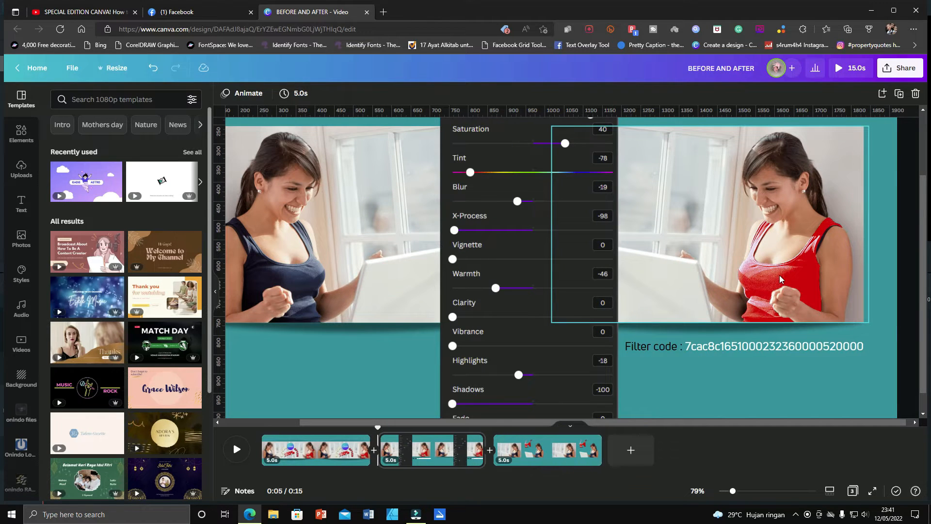
left_click_drag(779, 279, 721, 278)
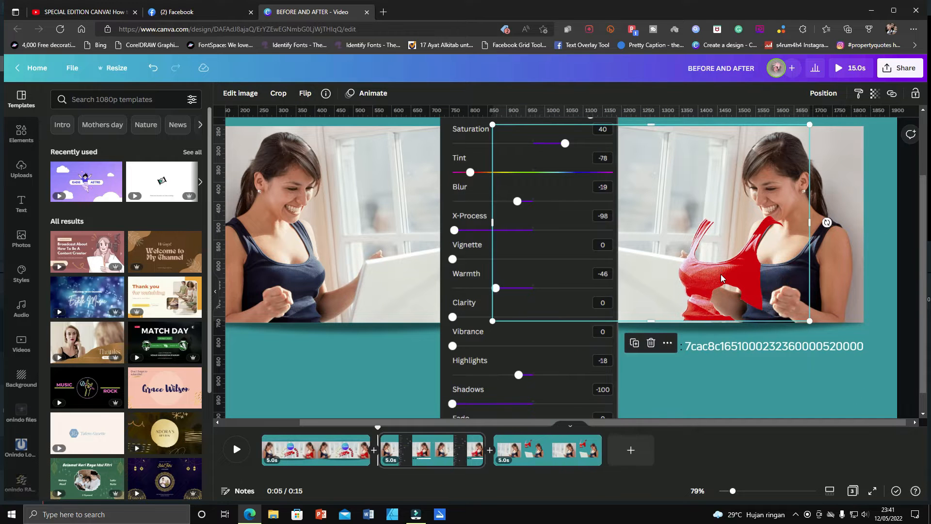
key("ctrl+z")
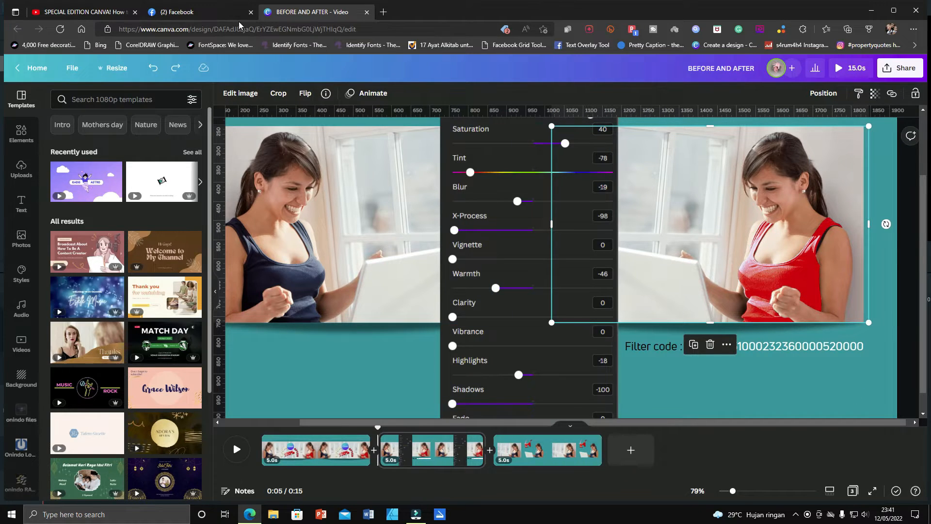
Close the enlarged image on Facebook and return to the Canva design to examine the Adjust values beside the recolored photo
left_click(228, 13)
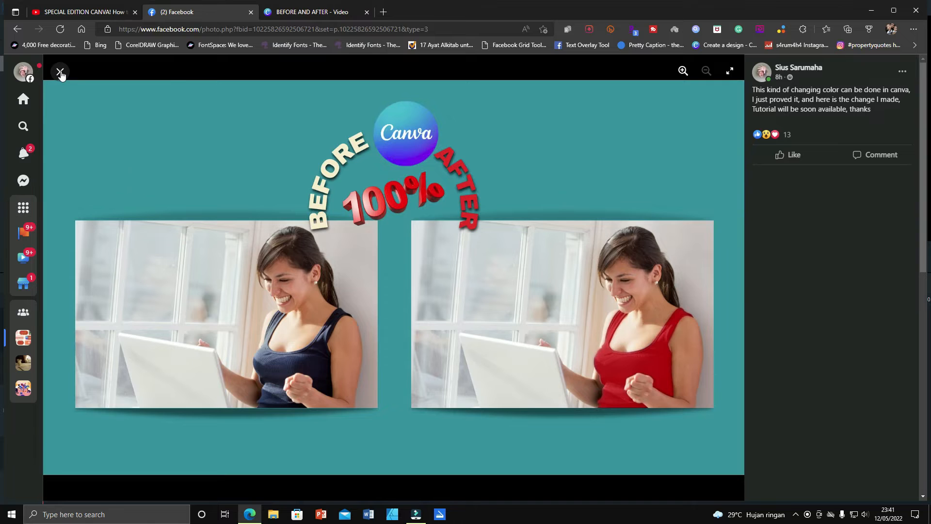
left_click(60, 72)
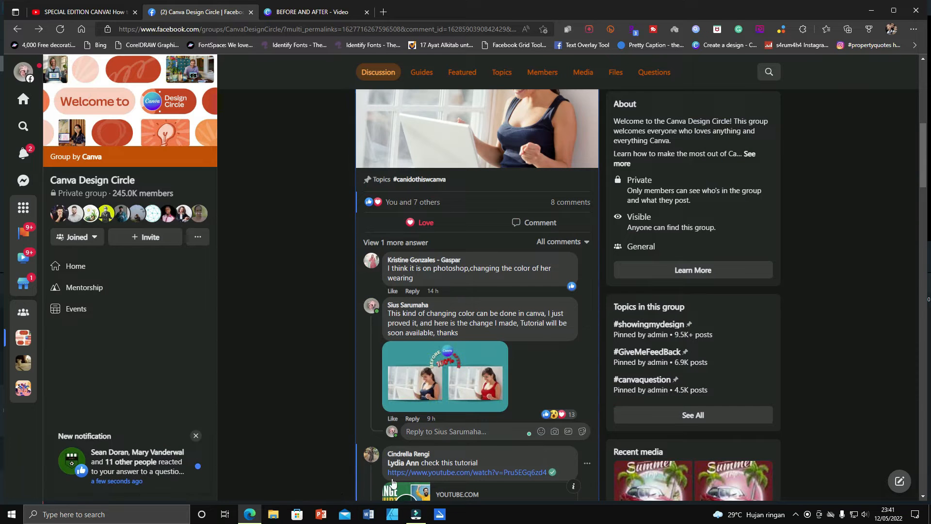
left_click(299, 11)
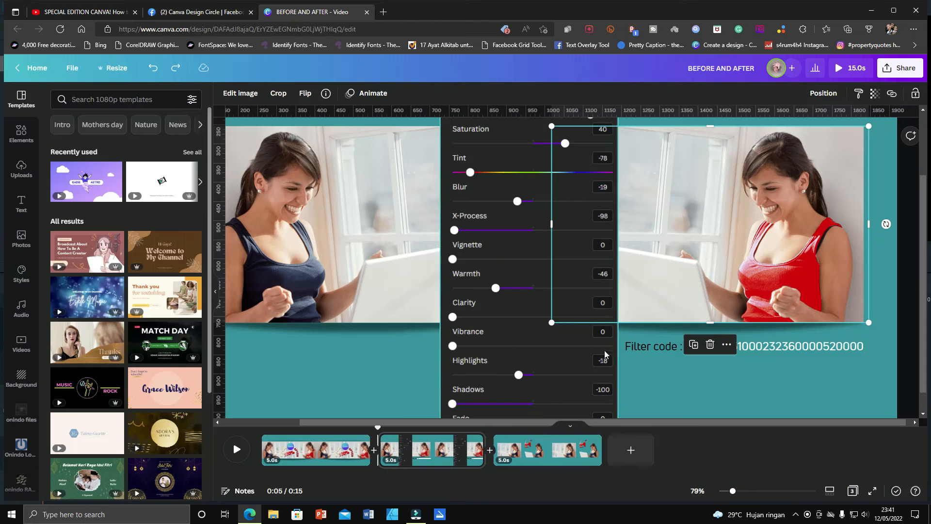
scroll(630, 344, "down", 2)
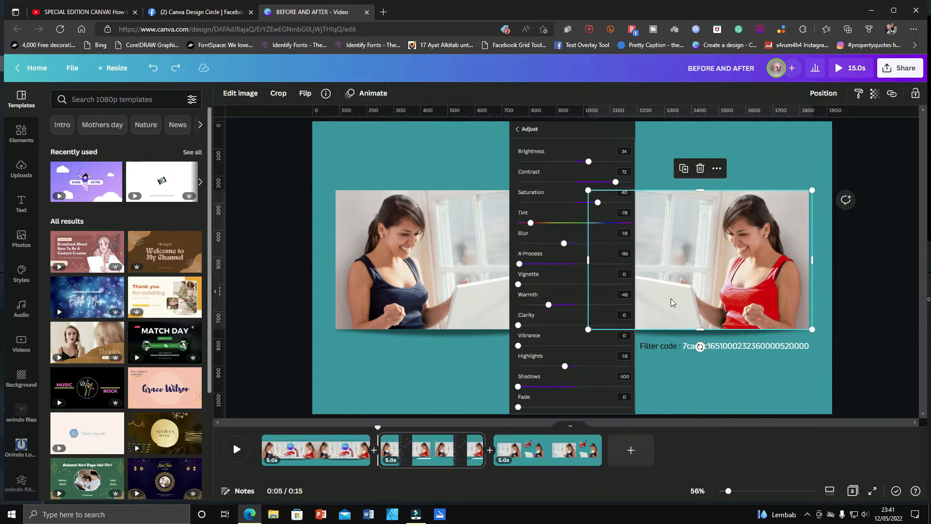
left_click(542, 253)
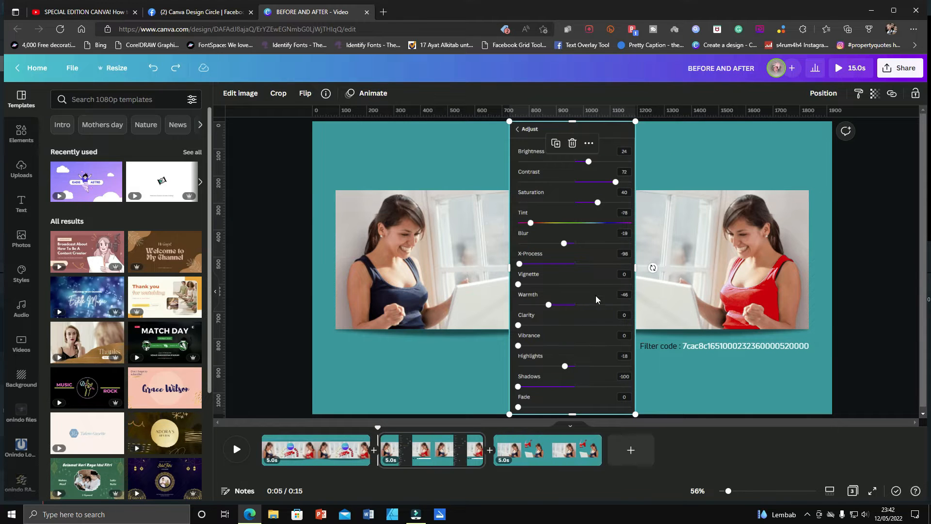
scroll(754, 306, "up", 1)
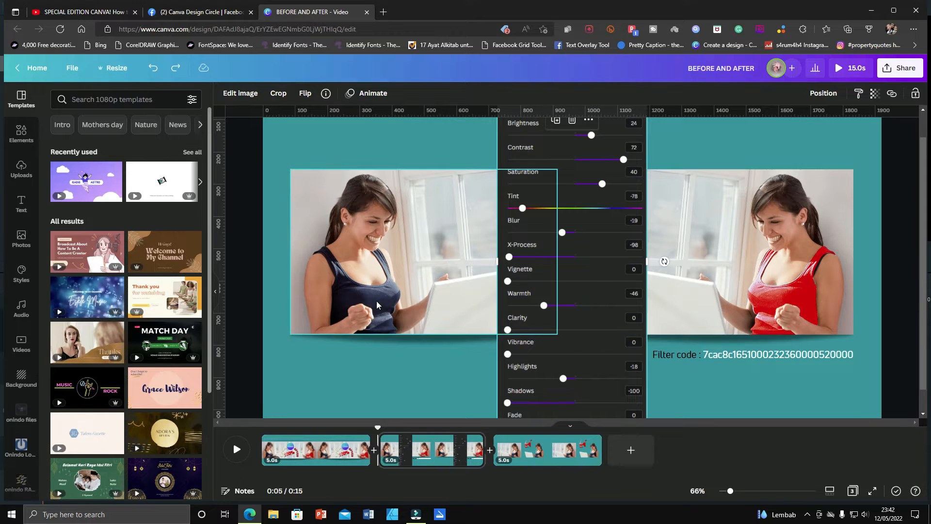
Switch to the YouTube video page and snip the channel description area containing the official Canva trial link
left_click(199, 11)
scroll(437, 301, "up", 5)
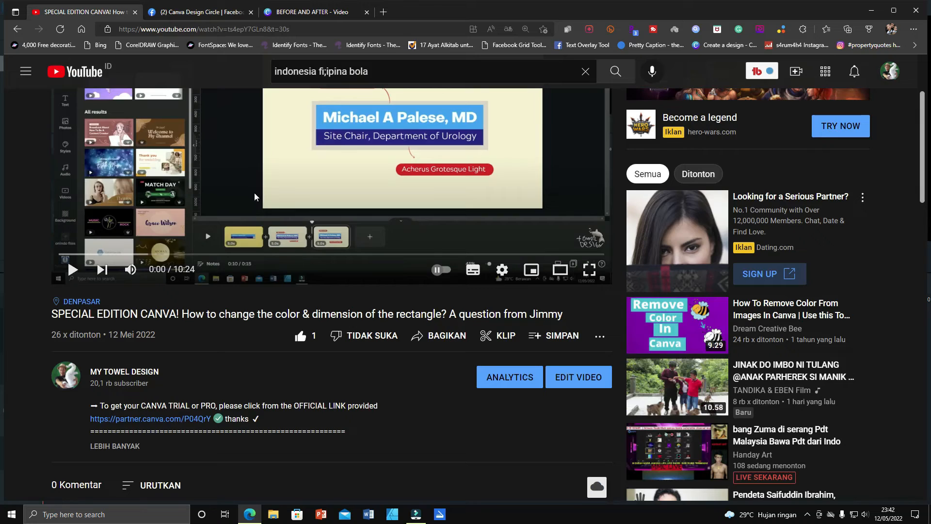
scroll(313, 340, "down", 1)
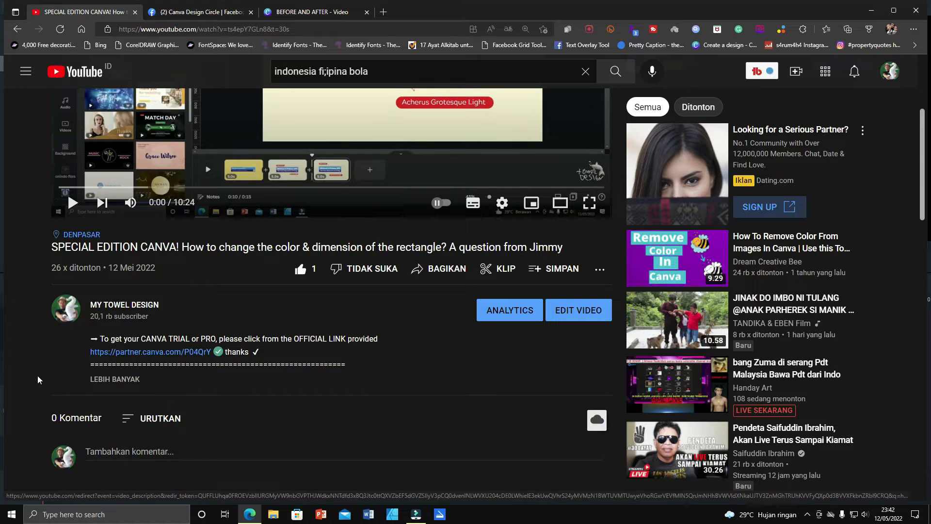
key("super+shift+s")
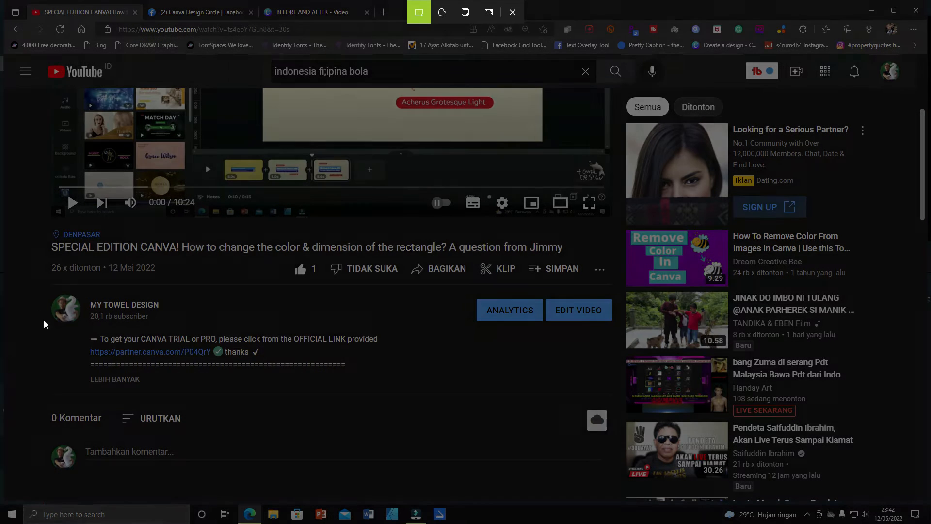
mouse_move(38, 315)
left_mouse_down()
mouse_move(260, 378)
mouse_move(431, 407)
mouse_move(387, 391)
mouse_move(216, 371)
mouse_move(401, 400)
left_mouse_up()
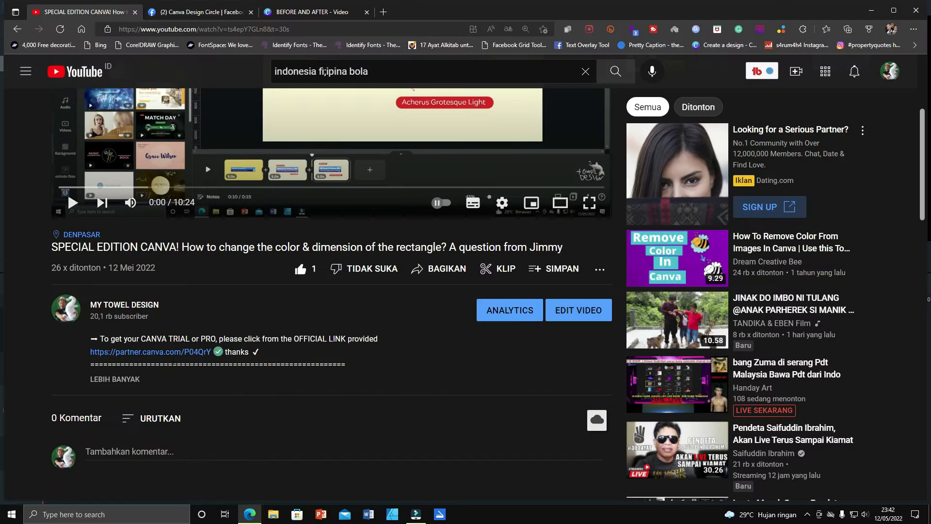
View the Canva trial page from the description link, close it, and return to the BEFORE AND AFTER design via the Facebook post
left_click(172, 352)
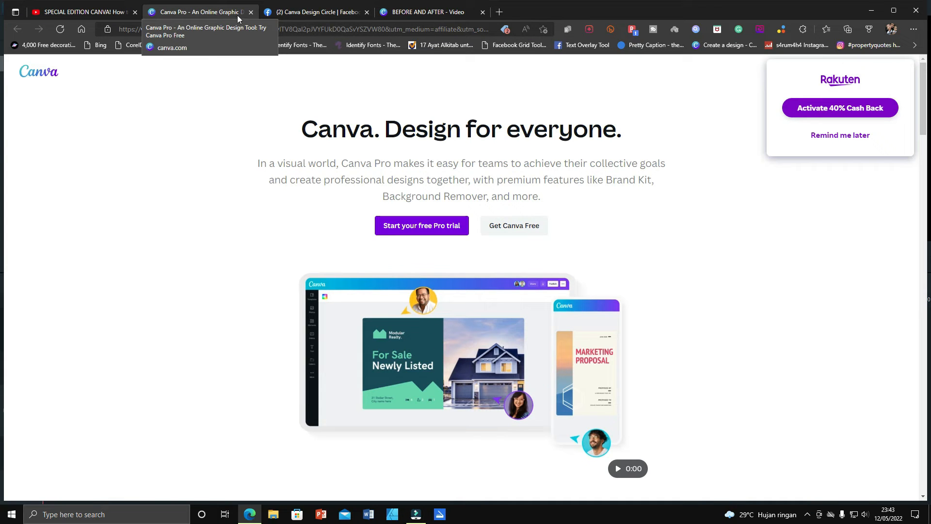
left_click(252, 10)
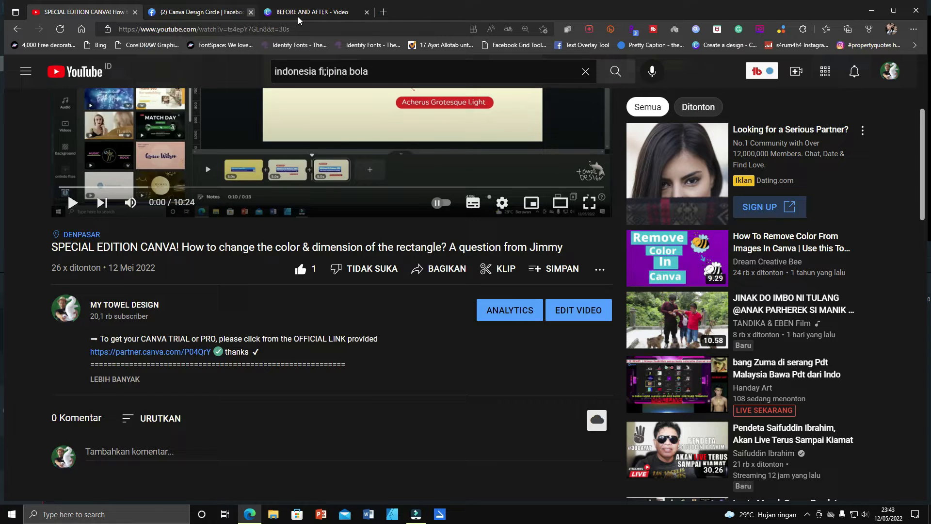
left_click(215, 12)
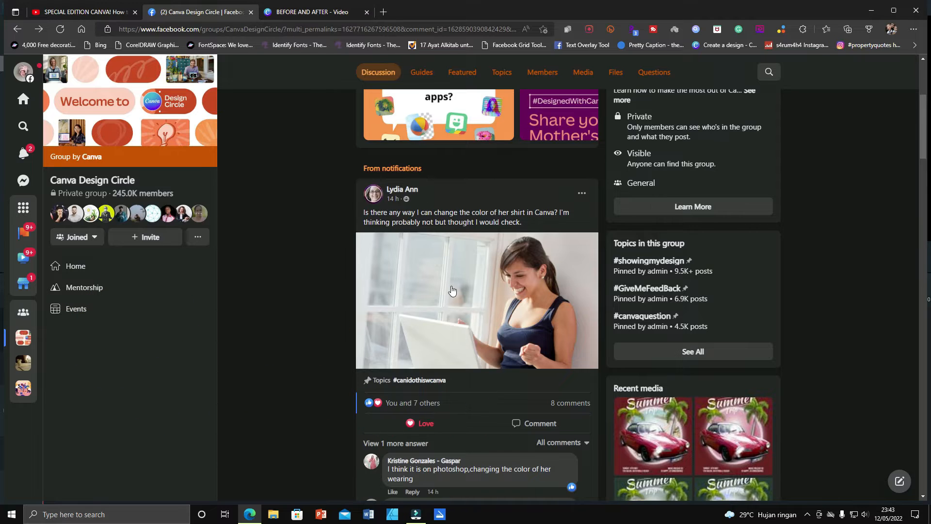
left_click(319, 14)
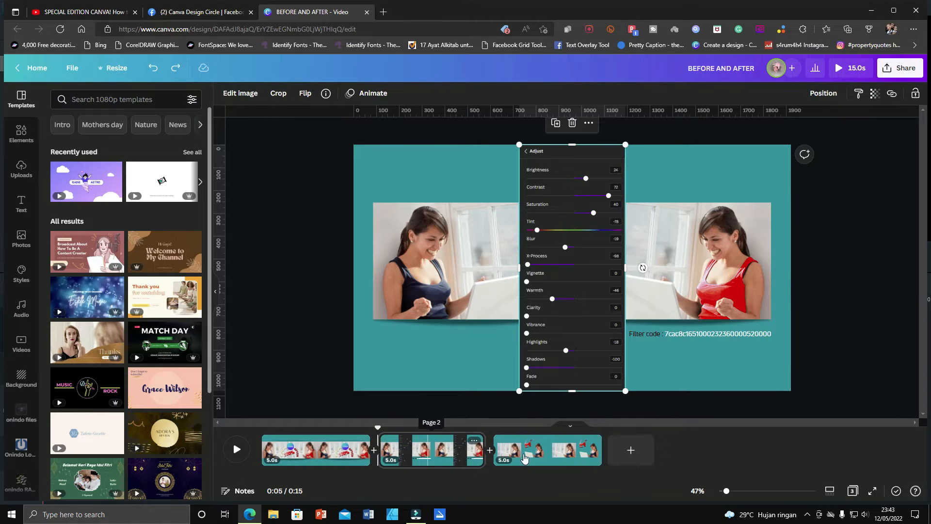
Review the design's three pages and, on page 3, place the red shirt cutout over the shirt of the background-free woman
left_click(328, 451)
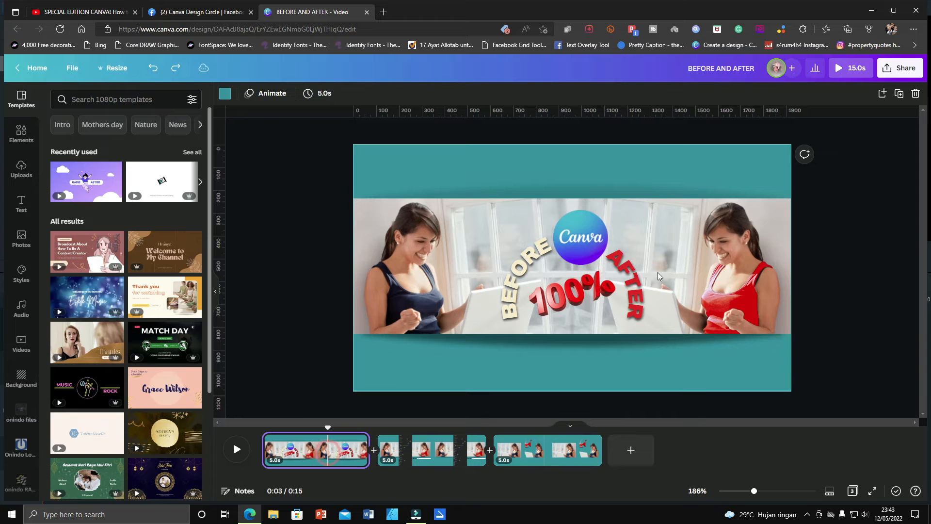
left_click(409, 451)
left_click(535, 451)
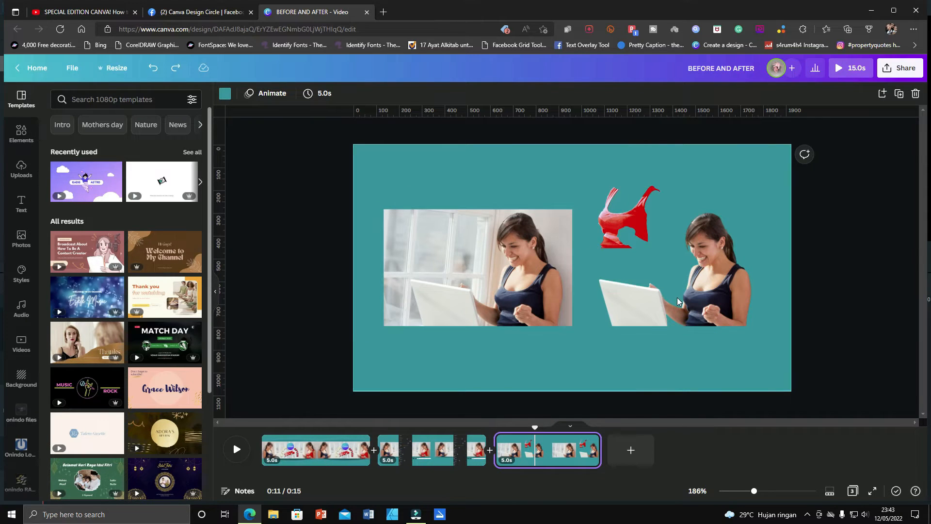
left_click_drag(628, 222, 621, 224)
left_click_drag(638, 234, 715, 301)
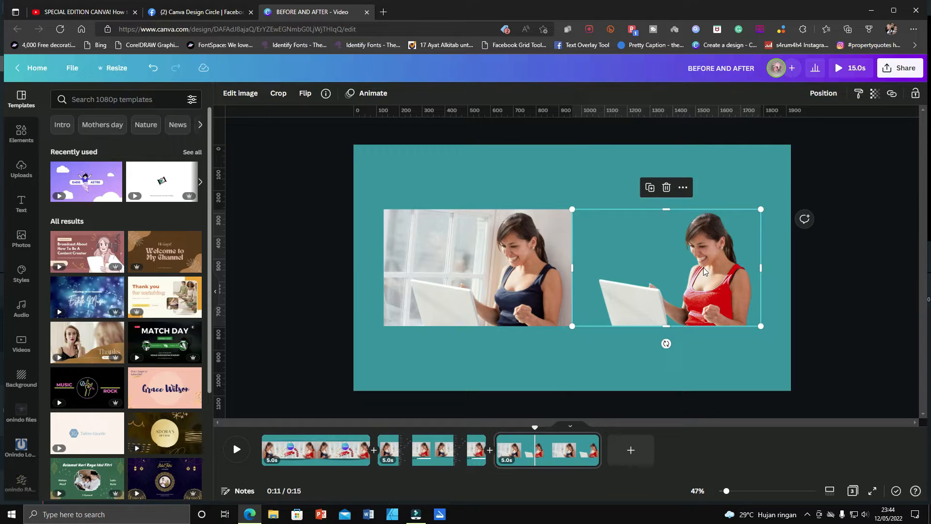
mouse_move(701, 291)
left_mouse_down()
mouse_move(630, 242)
mouse_move(706, 295)
left_mouse_up()
Remove the background of the original photo on page 3 with Background Remover
left_click(462, 272)
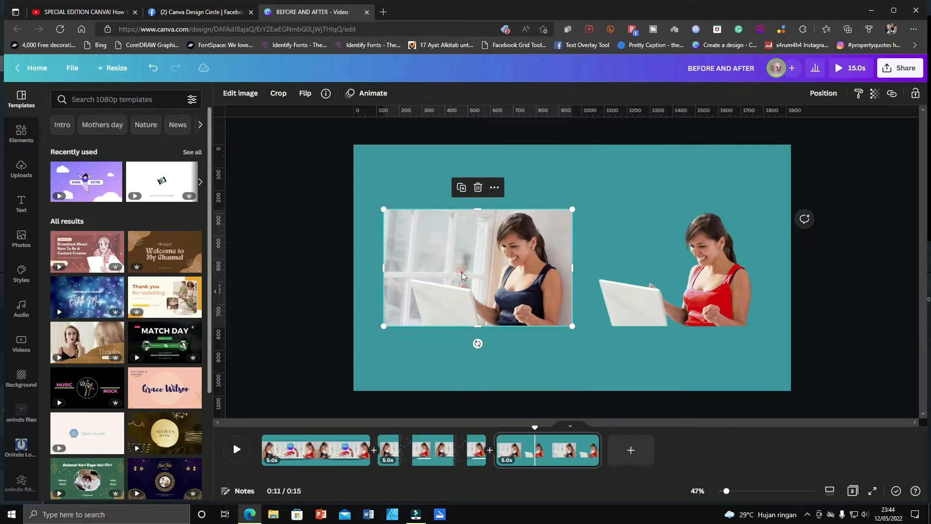
left_click(437, 245)
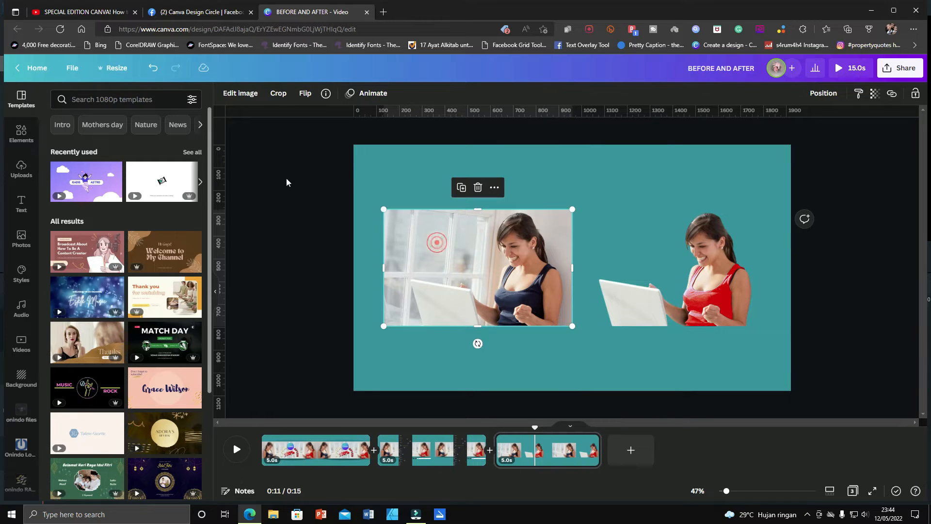
left_click(238, 95)
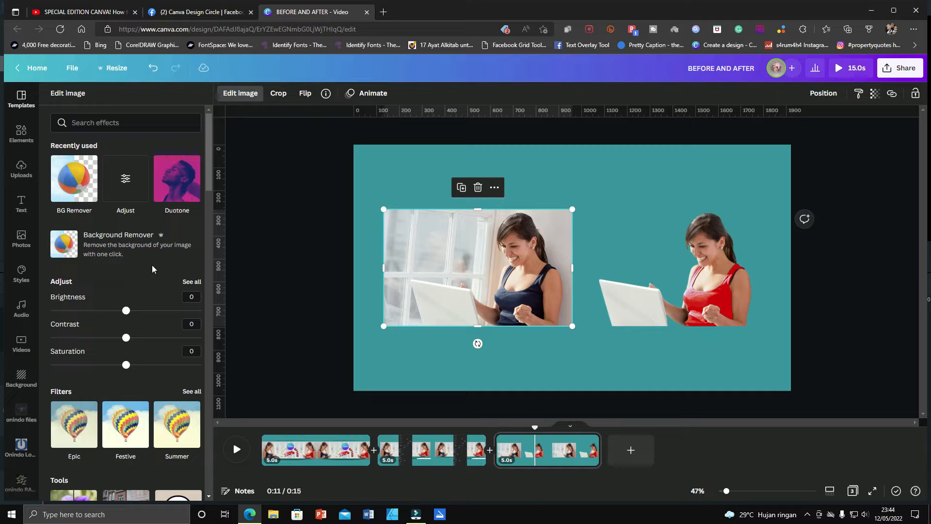
left_click(130, 253)
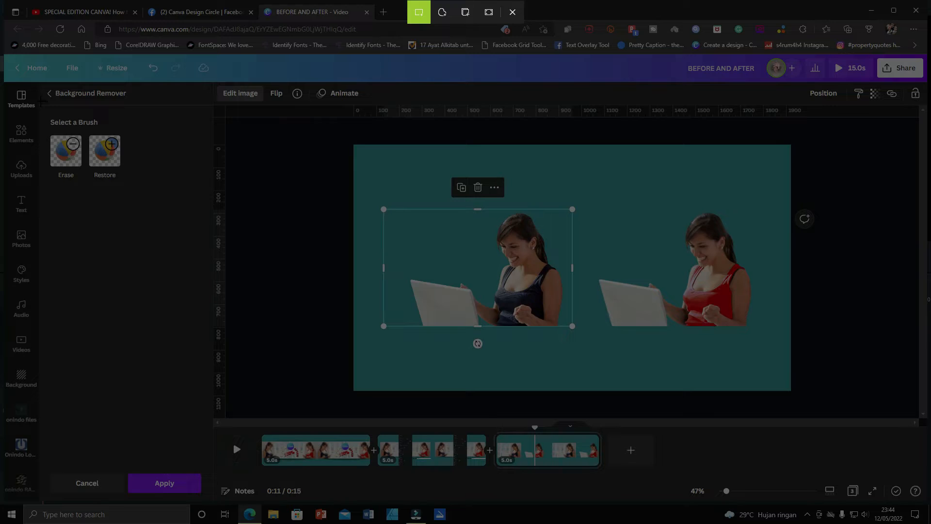
mouse_move(138, 183)
left_mouse_down()
mouse_move(162, 231)
mouse_move(183, 225)
mouse_move(164, 213)
left_mouse_up()
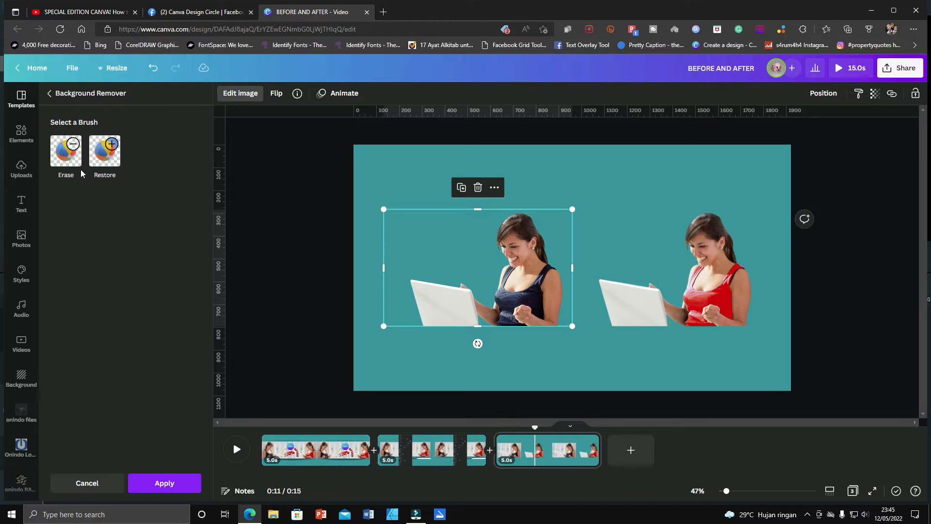
With the Erase brush at size 65, erase the laptop, the woman's head and the outer part of her arm from the photo
left_click(67, 159)
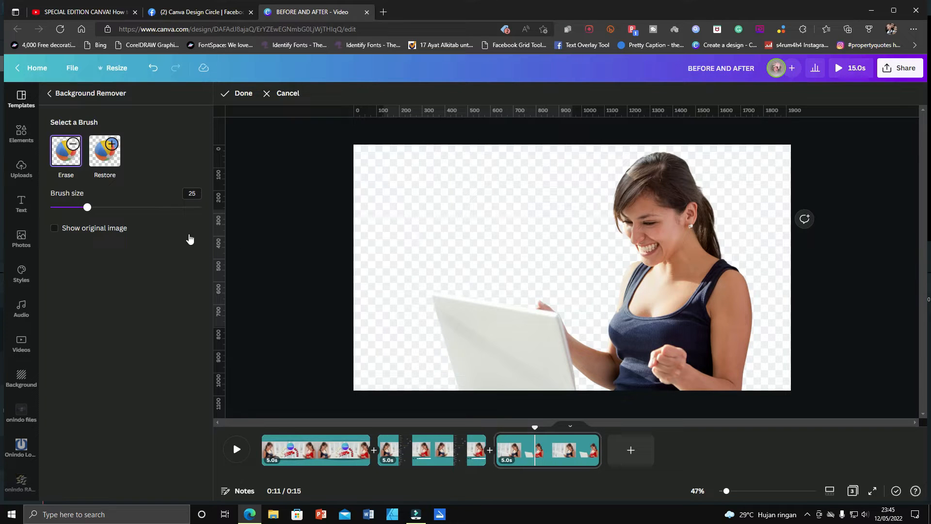
left_click_drag(89, 210, 147, 212)
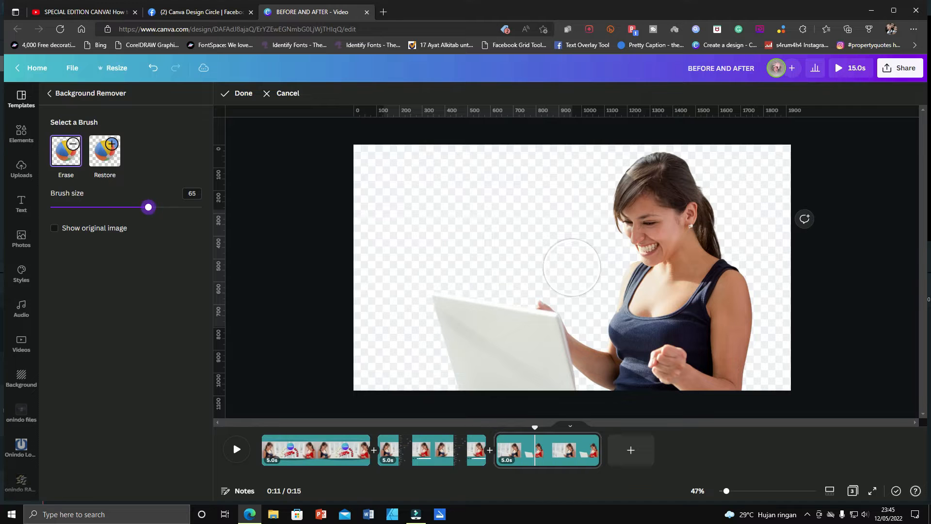
mouse_move(493, 253)
left_mouse_down()
mouse_move(482, 402)
mouse_move(457, 352)
mouse_move(447, 274)
mouse_move(460, 276)
mouse_move(528, 402)
mouse_move(540, 304)
mouse_move(570, 396)
mouse_move(582, 360)
left_mouse_up()
mouse_move(592, 187)
left_mouse_down()
mouse_move(696, 177)
mouse_move(698, 195)
mouse_move(617, 207)
mouse_move(661, 234)
mouse_move(706, 202)
left_mouse_up()
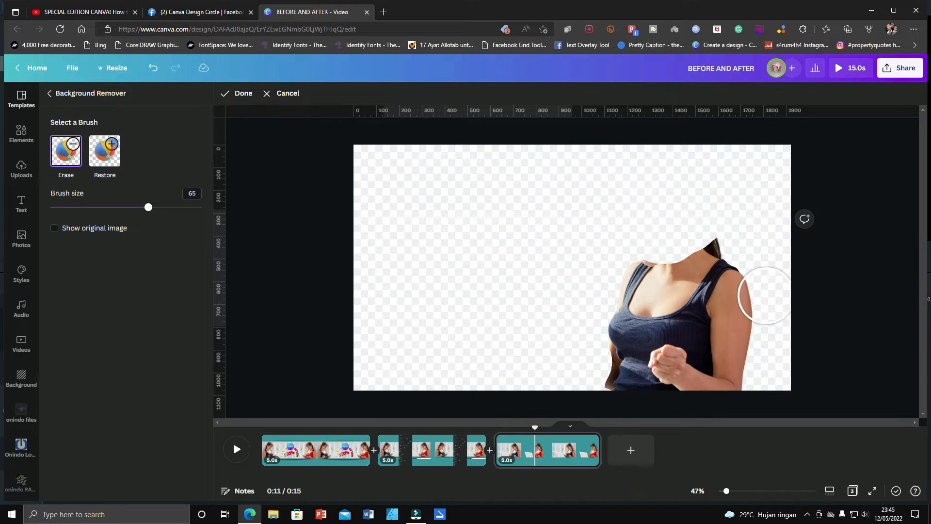
left_click_drag(764, 297, 749, 362)
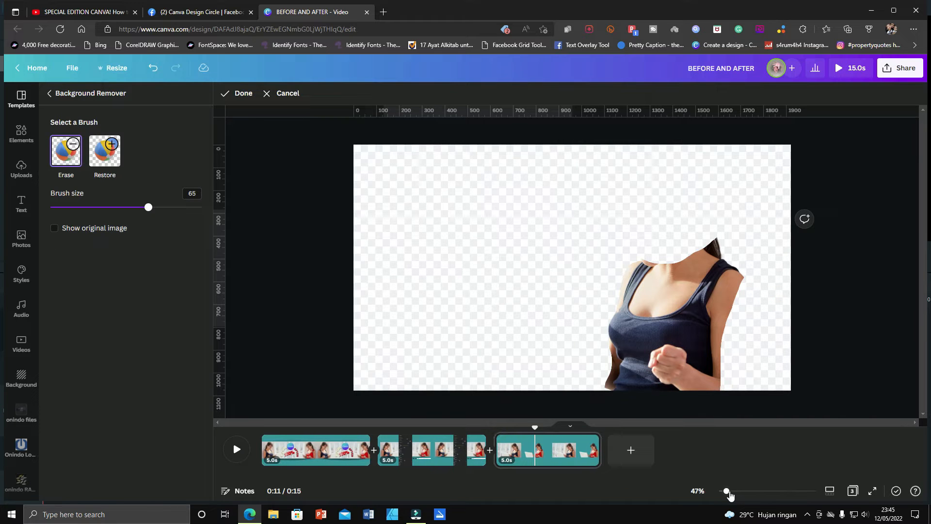
Erase another patch of the upper arm just outside the dark shirt's shoulder strap, keeping the large brush
left_click_drag(727, 493, 746, 494)
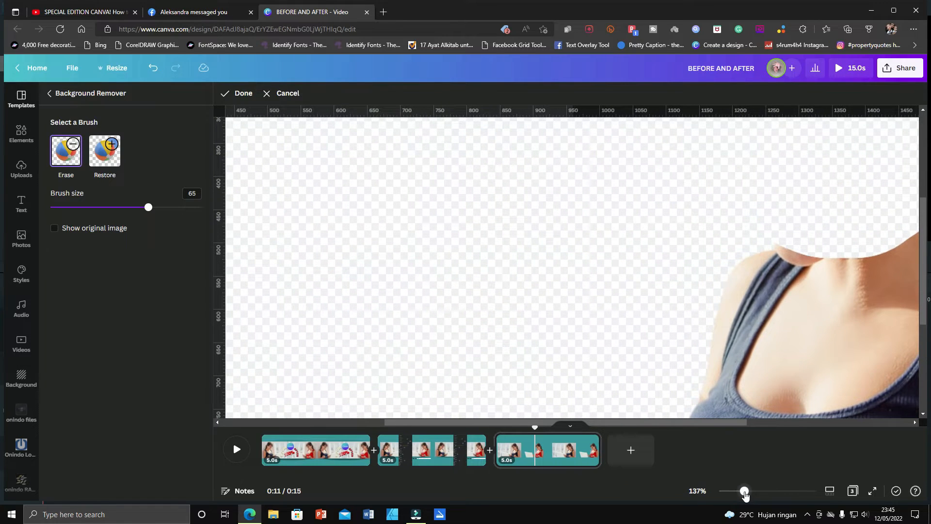
scroll(732, 340, "right", 6)
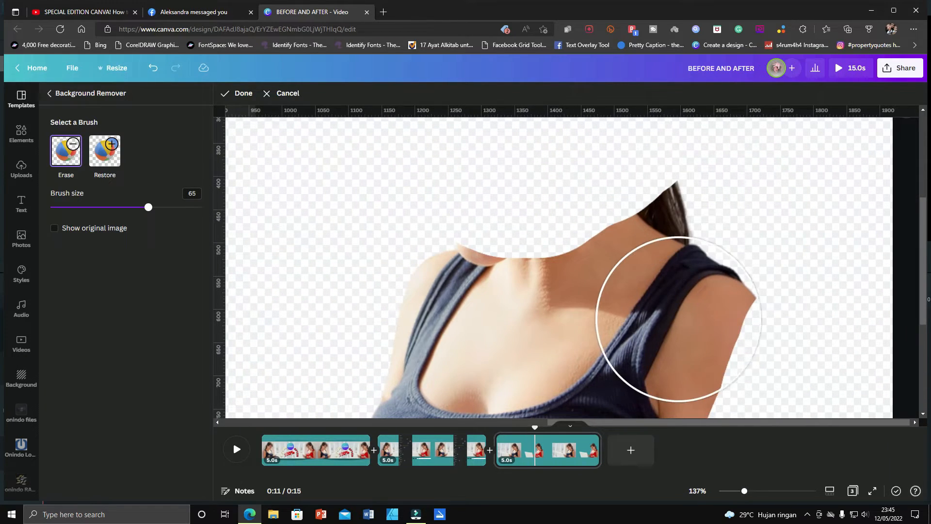
scroll(674, 226, "down", 2)
scroll(674, 226, "down", 1)
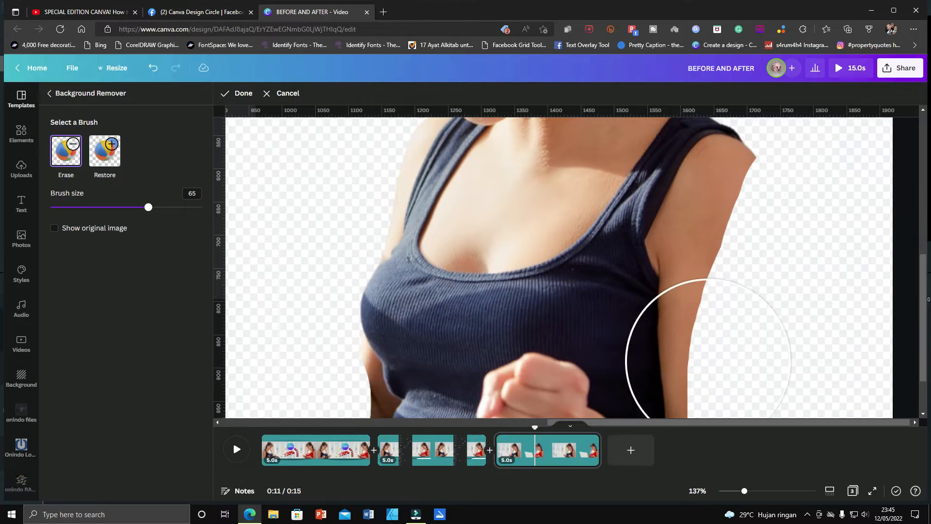
left_click(751, 228)
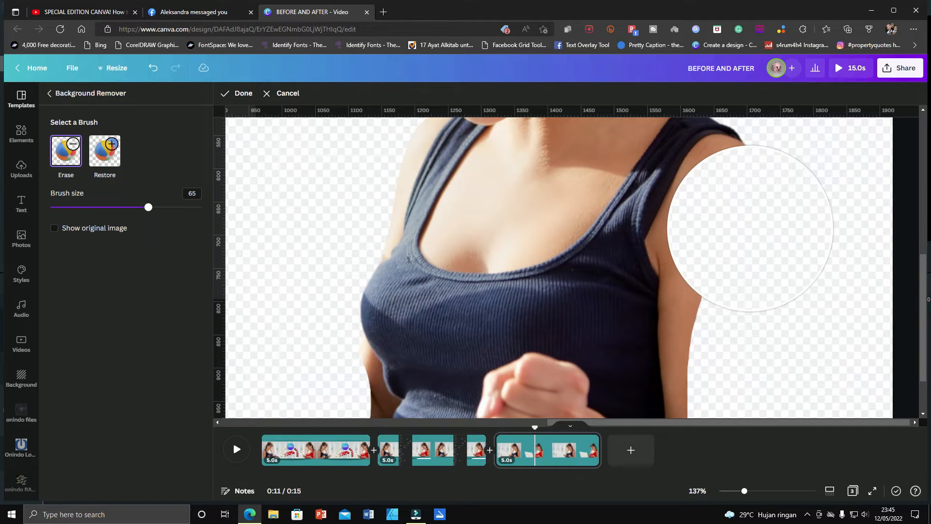
Reduce the Erase brush size to 24 and erase the skin along the outer edge of the shoulder strap and the upper armhole
left_click_drag(141, 212, 107, 209)
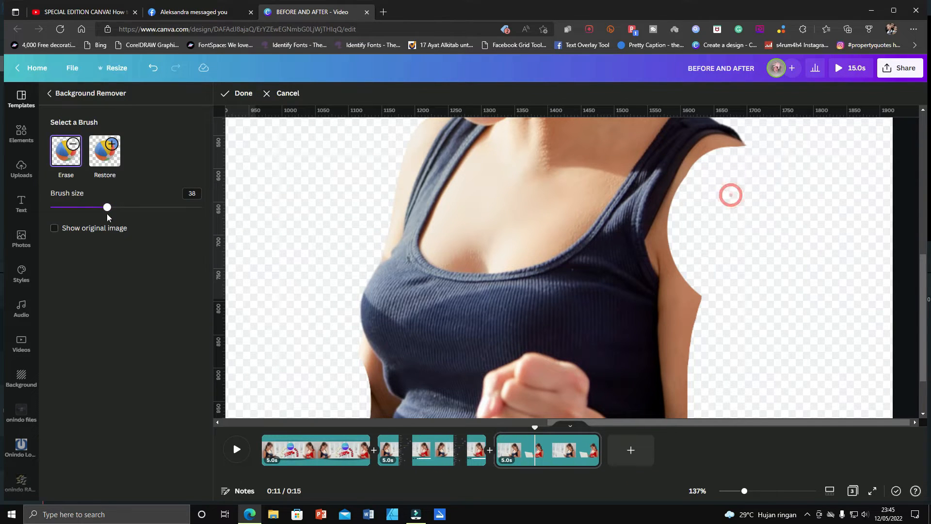
left_click_drag(104, 208, 86, 207)
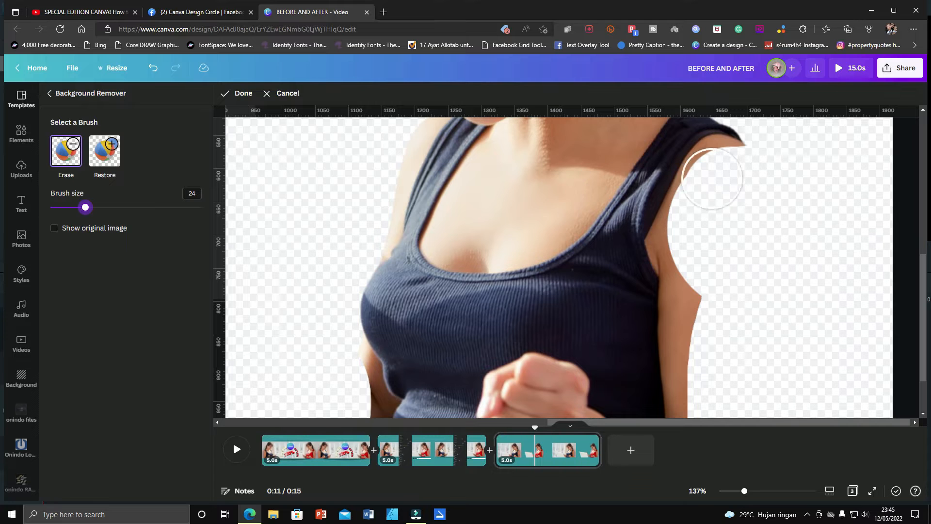
left_click_drag(745, 493, 762, 493)
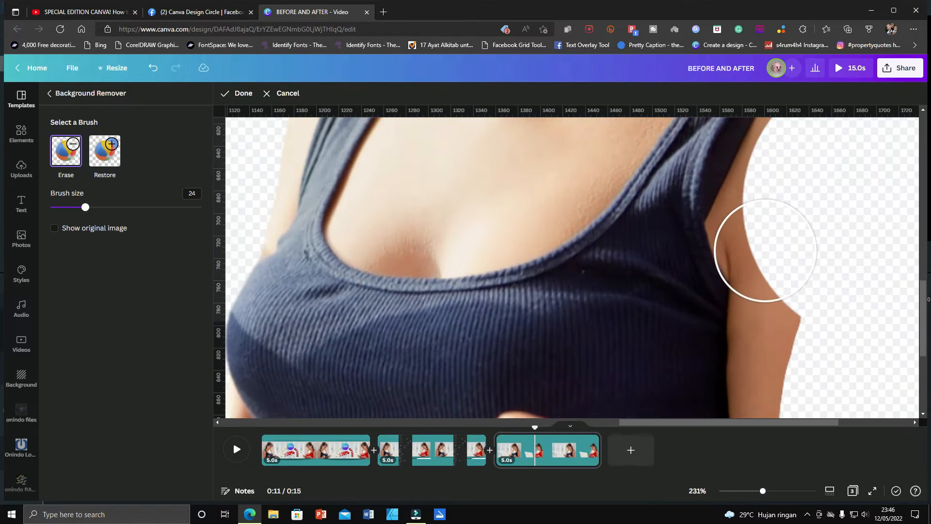
scroll(765, 251, "up", 4)
scroll(765, 245, "right", 4)
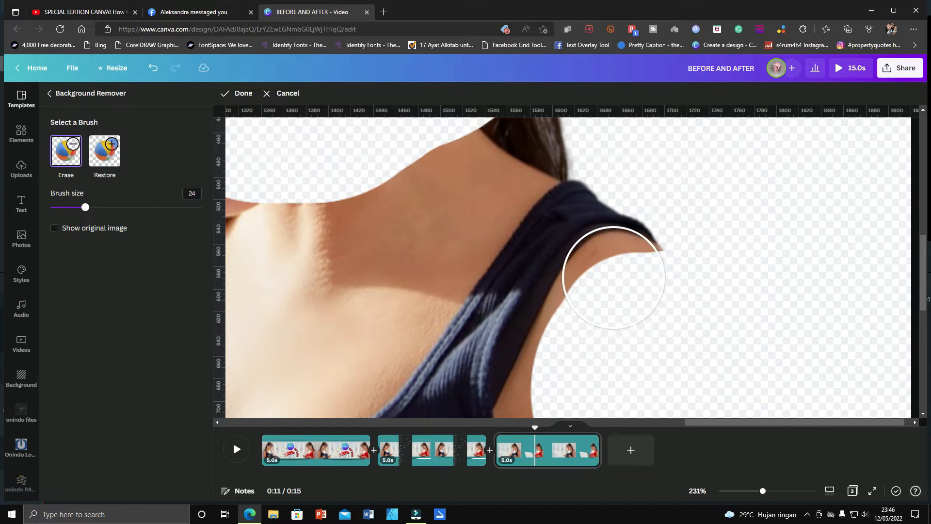
left_click(613, 275)
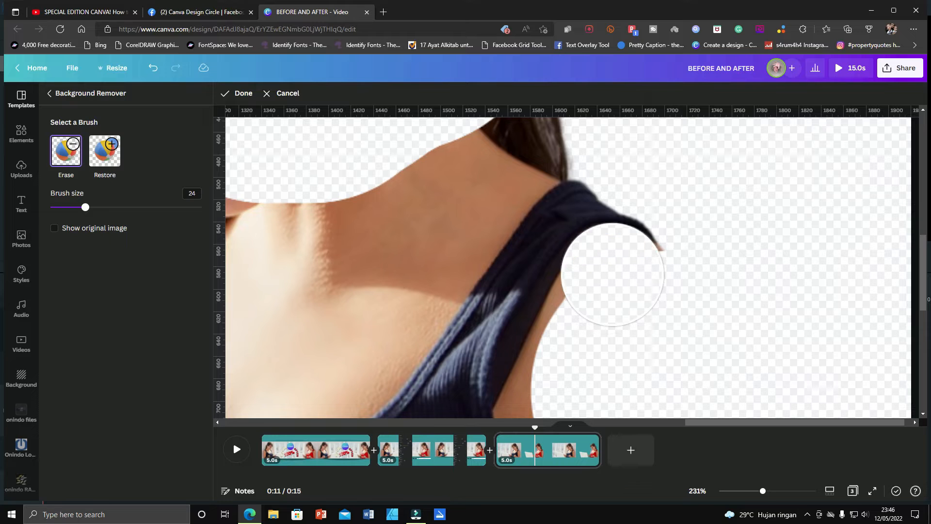
scroll(603, 288, "down", 2)
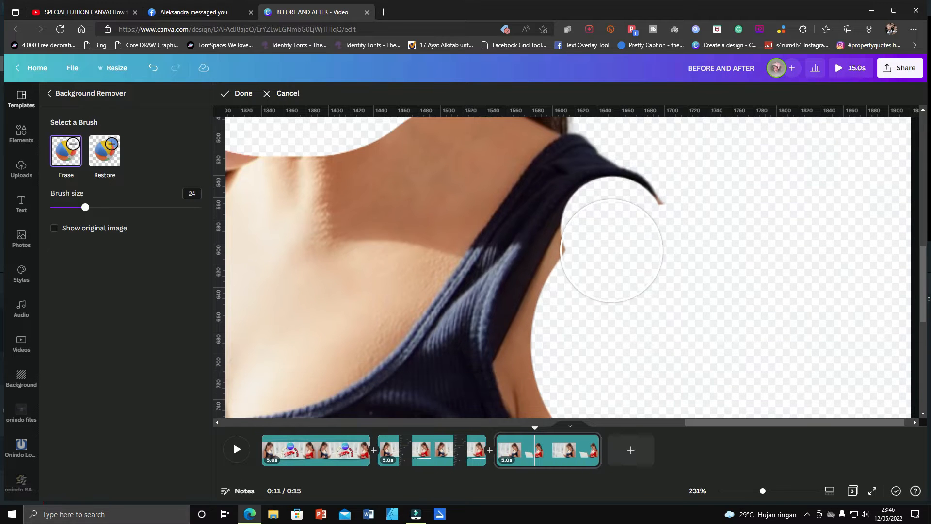
left_click(589, 263)
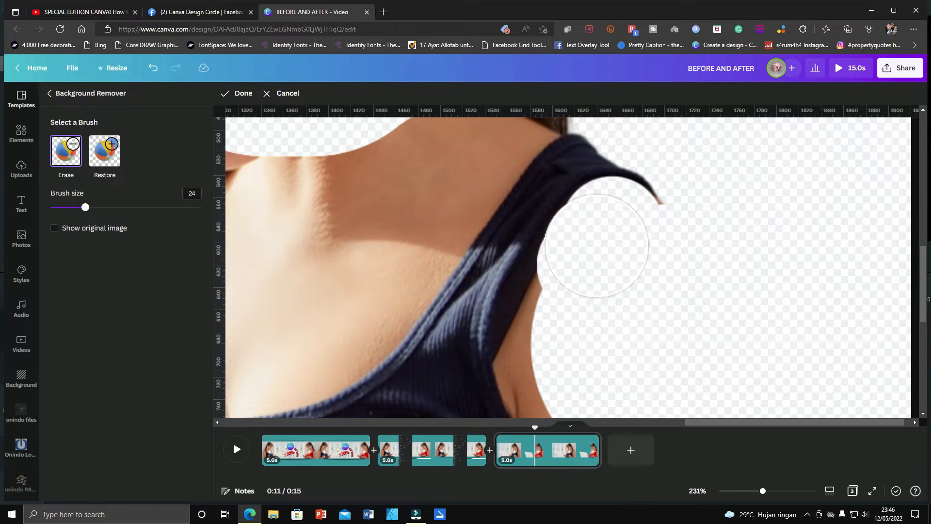
left_click(581, 272)
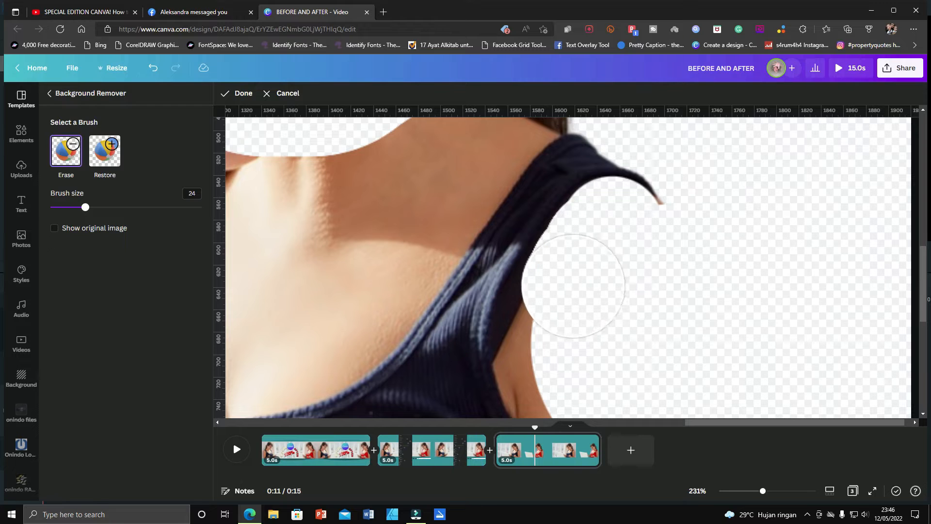
left_click(550, 330)
mouse_move(550, 329)
left_mouse_down()
mouse_move(540, 357)
mouse_move(566, 330)
left_mouse_up()
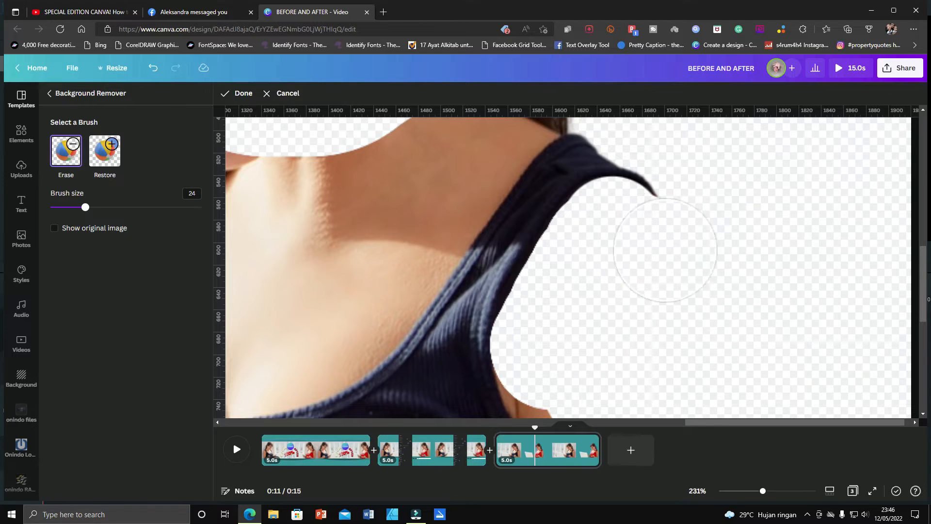
Erase the leftover skin along the lower curve of the armhole down to the armpit
scroll(725, 180, "down", 2)
left_click_drag(592, 268, 550, 275)
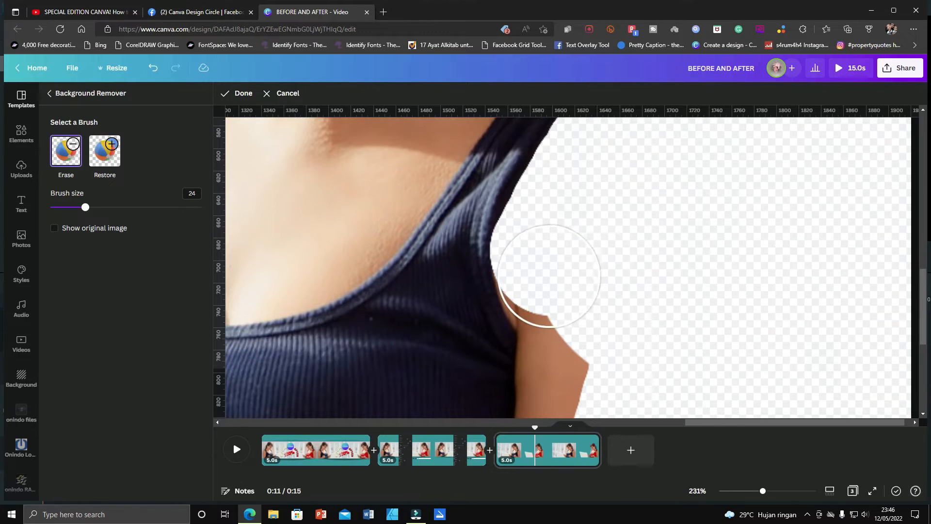
left_click(547, 275)
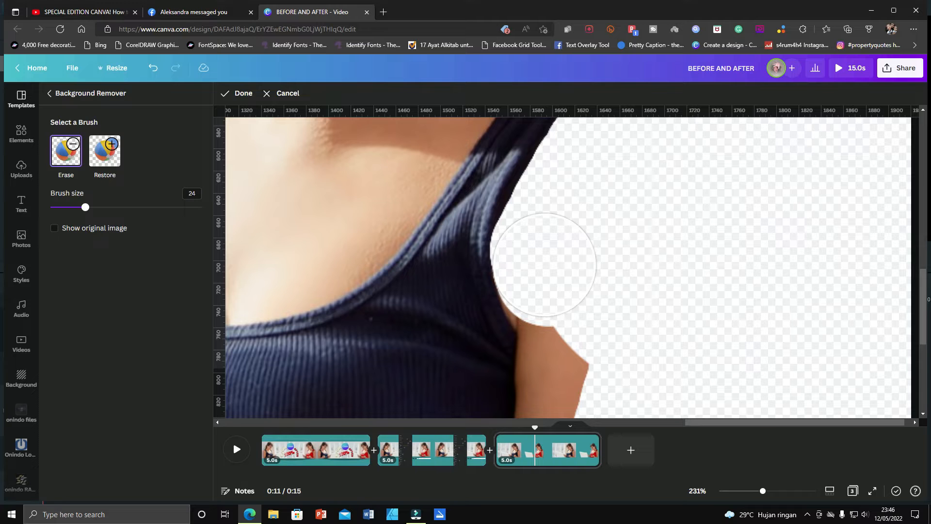
left_click_drag(546, 275, 549, 285)
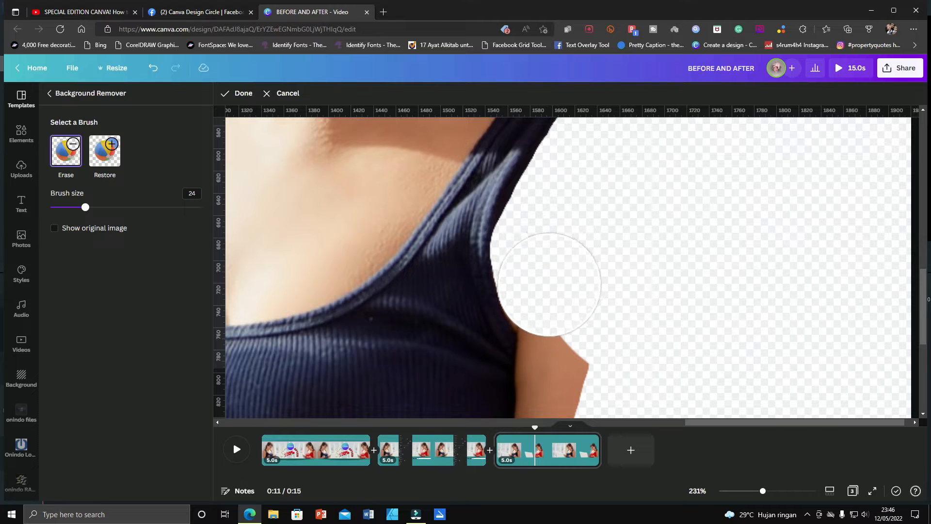
Erase the remaining arm along the straight side of the shirt, from the armpit down to the forearm
scroll(591, 283, "down", 2)
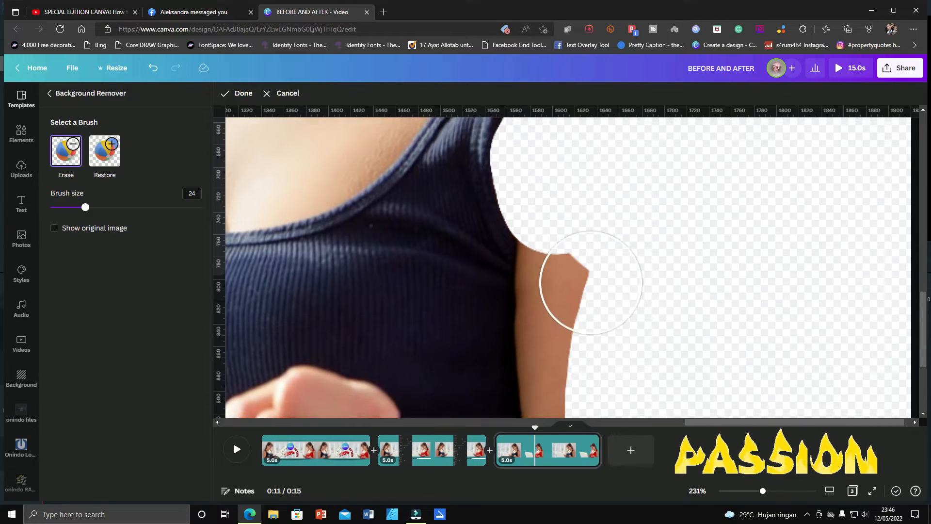
scroll(591, 283, "down", 1)
scroll(611, 222, "down", 1)
mouse_move(585, 193)
left_mouse_down()
mouse_move(571, 166)
mouse_move(558, 167)
mouse_move(567, 336)
mouse_move(576, 349)
mouse_move(583, 308)
mouse_move(581, 349)
left_mouse_up()
scroll(593, 341, "down", 1)
scroll(593, 341, "down", 1)
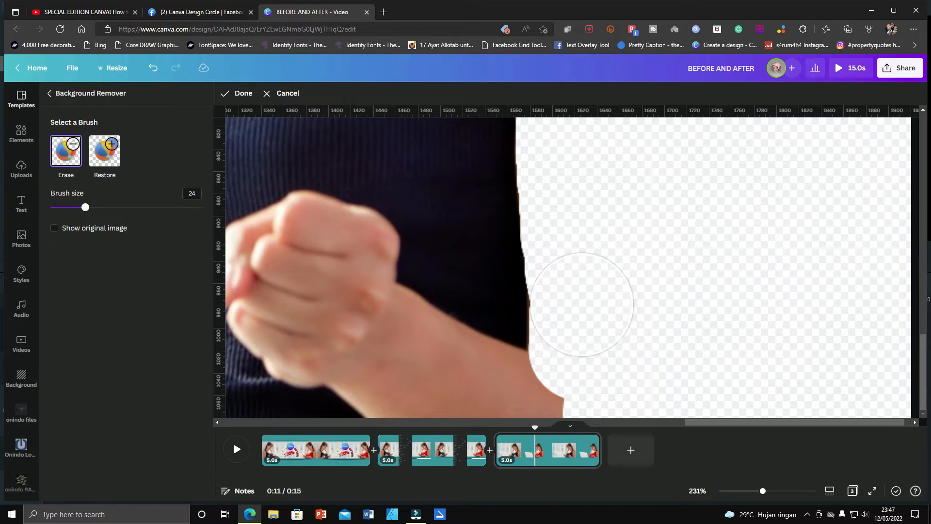
Erase the forearm and the middle of the fist, then clean the upper edges of the fist and forearm with brush size 11
key("ctrl+minus")
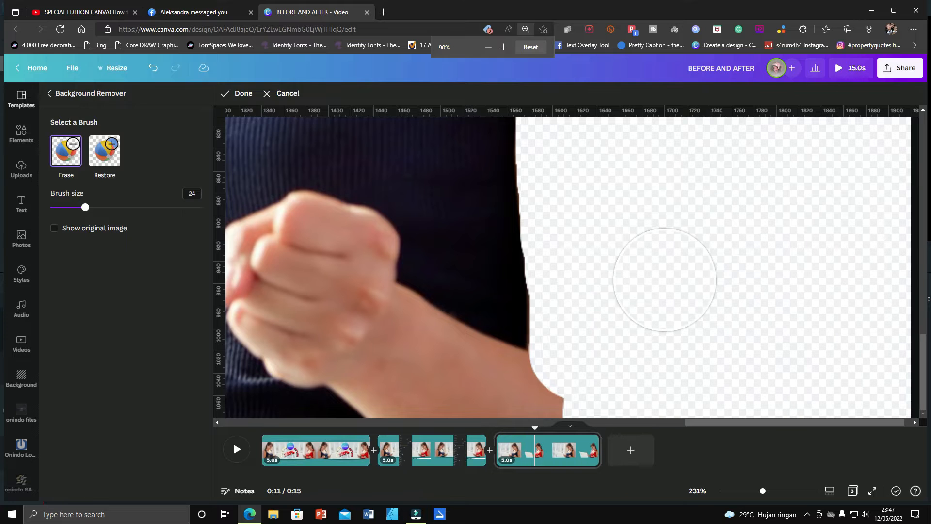
mouse_move(591, 398)
left_mouse_down()
mouse_move(525, 425)
mouse_move(453, 386)
mouse_move(375, 326)
mouse_move(354, 281)
mouse_move(358, 297)
left_mouse_up()
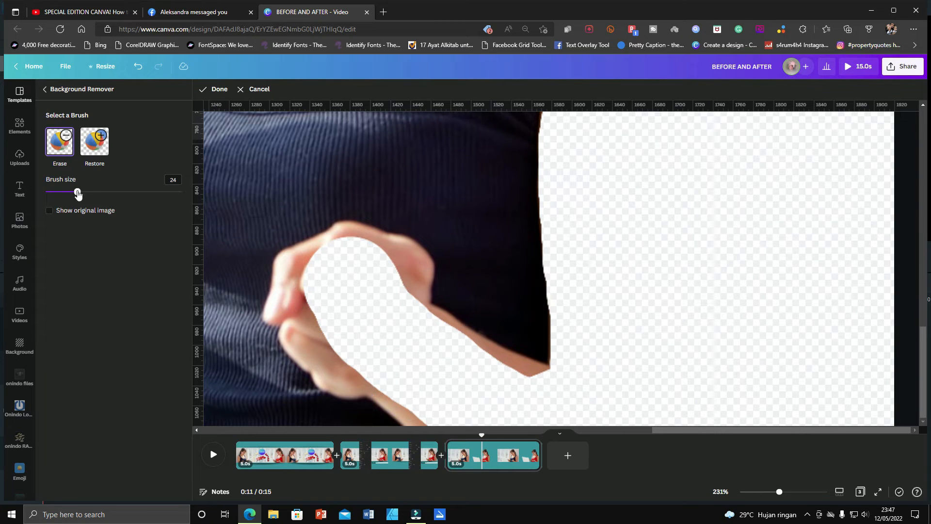
left_click_drag(68, 192, 59, 193)
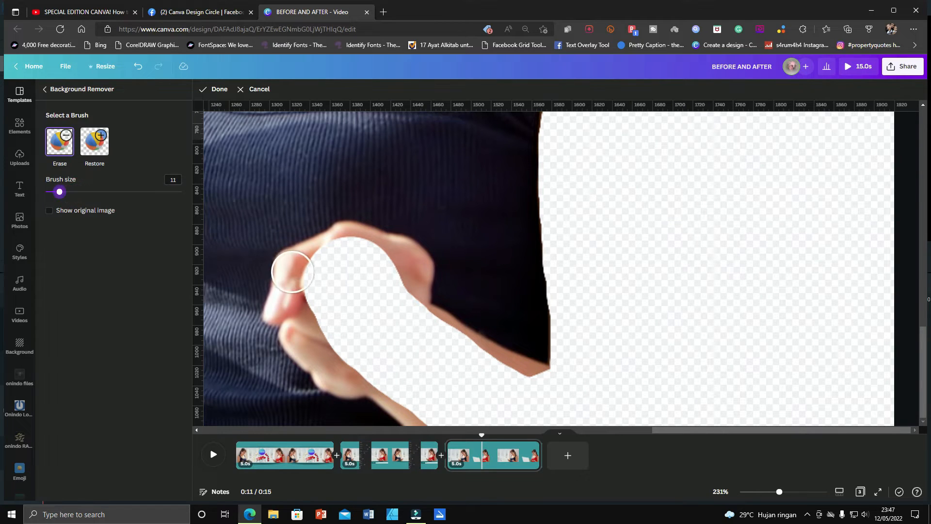
left_click(294, 268)
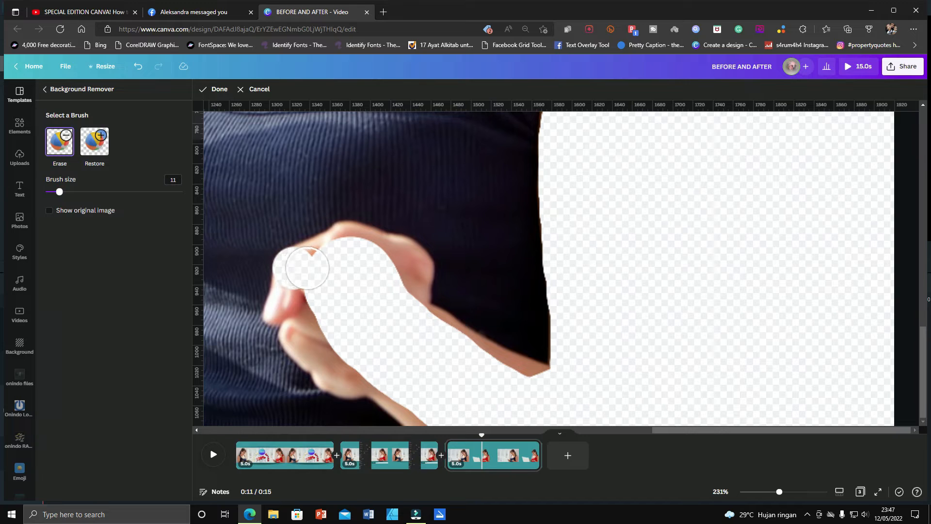
left_click_drag(780, 492, 796, 491)
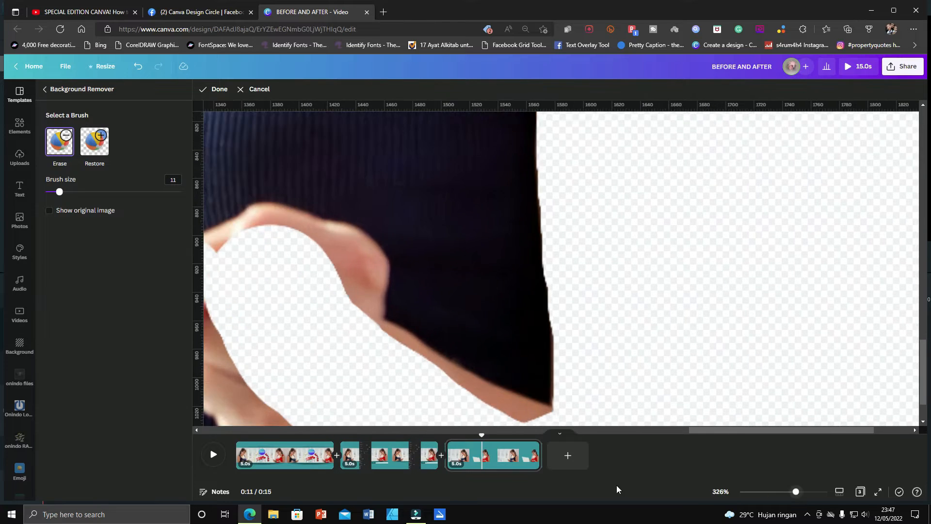
left_click_drag(731, 430, 618, 430)
mouse_move(629, 266)
left_mouse_down()
mouse_move(708, 235)
mouse_move(786, 259)
mouse_move(794, 270)
mouse_move(791, 310)
left_mouse_up()
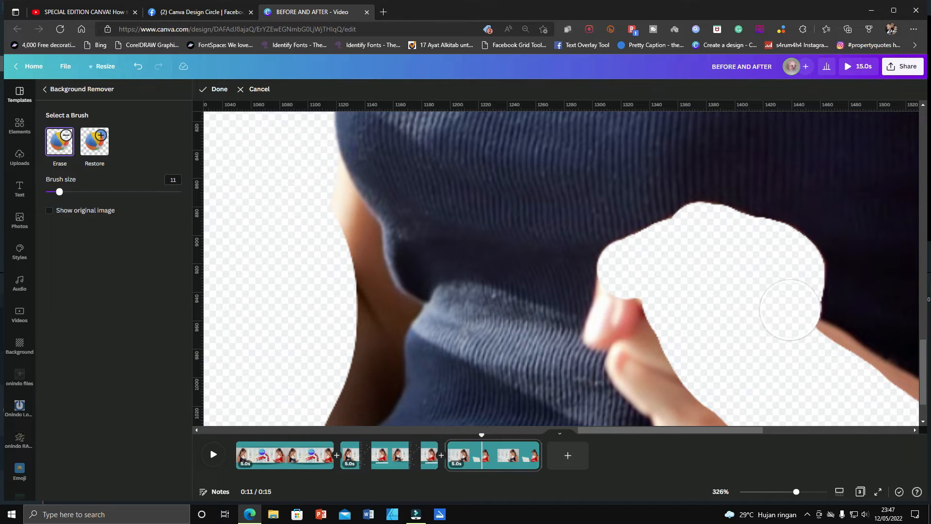
scroll(784, 356, "down", 1)
scroll(779, 354, "right", 5)
left_click_drag(486, 283, 650, 372)
Reduce the Erase brush size to 6 and erase the remaining fingers and the lower edge of the hand and forearm
left_click_drag(59, 192, 53, 192)
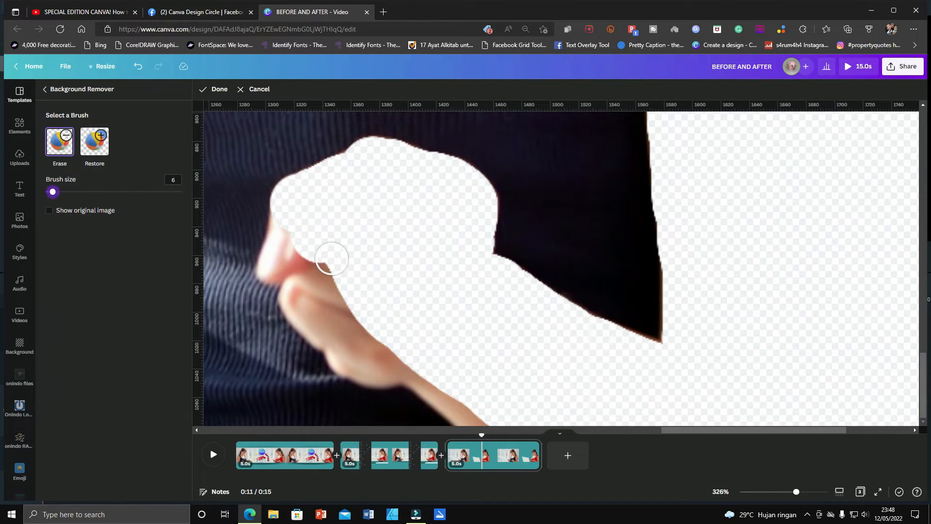
left_click_drag(329, 257, 278, 263)
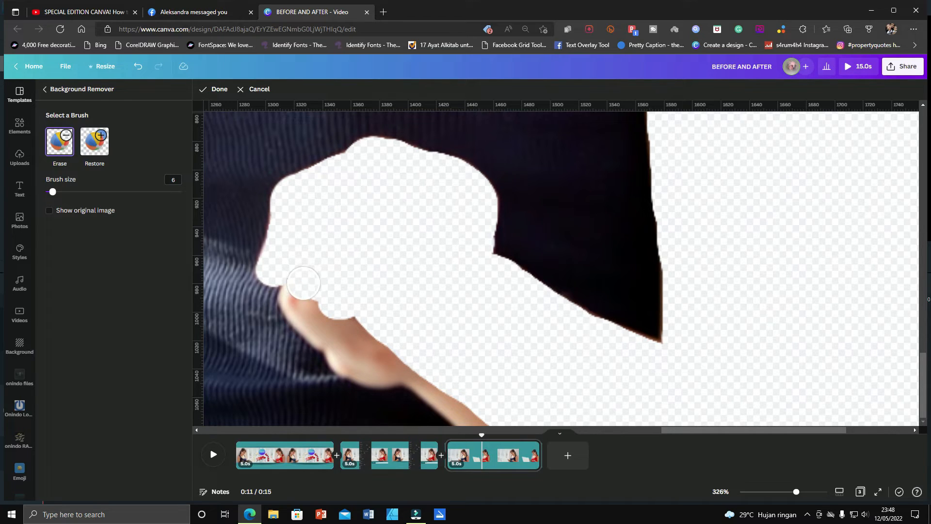
left_click_drag(299, 302, 410, 367)
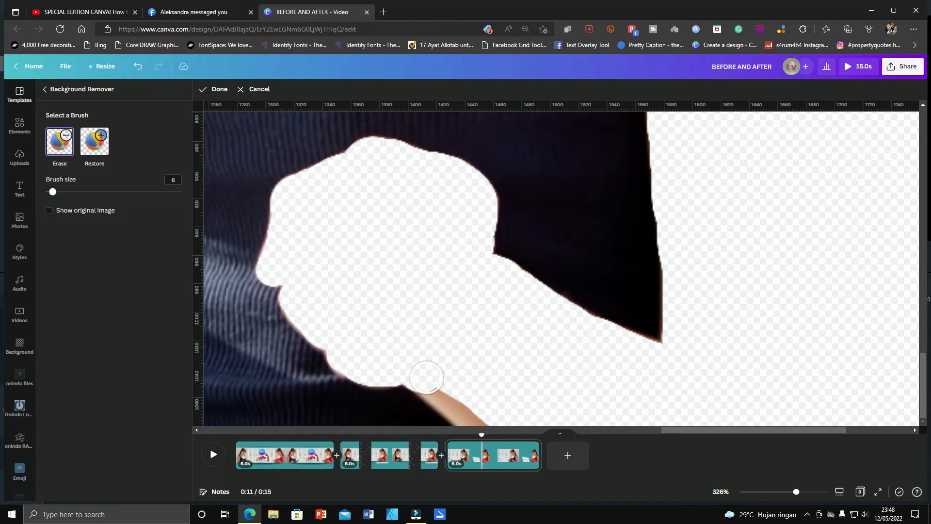
left_click_drag(450, 389, 482, 411)
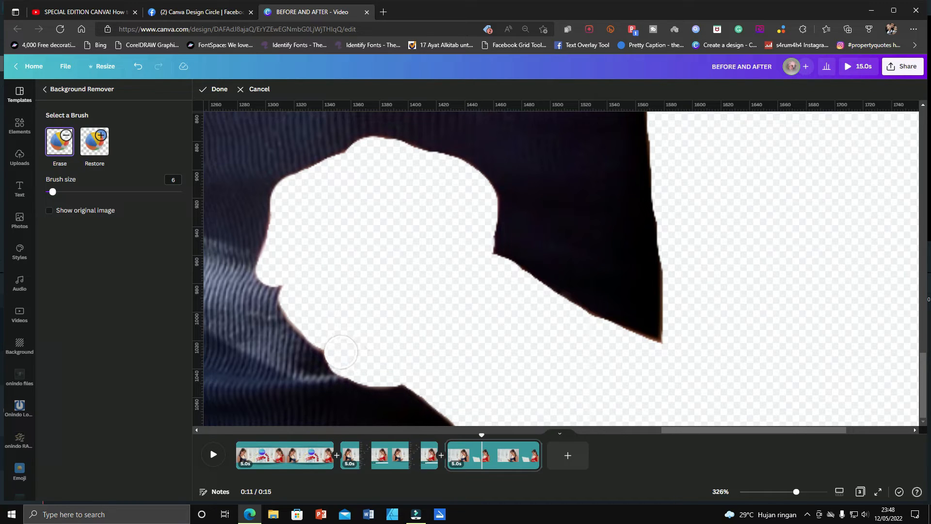
Set the Erase brush size to 41 and erase the neck and the middle of the chest between the shirt's straps
key("ctrl+minus")
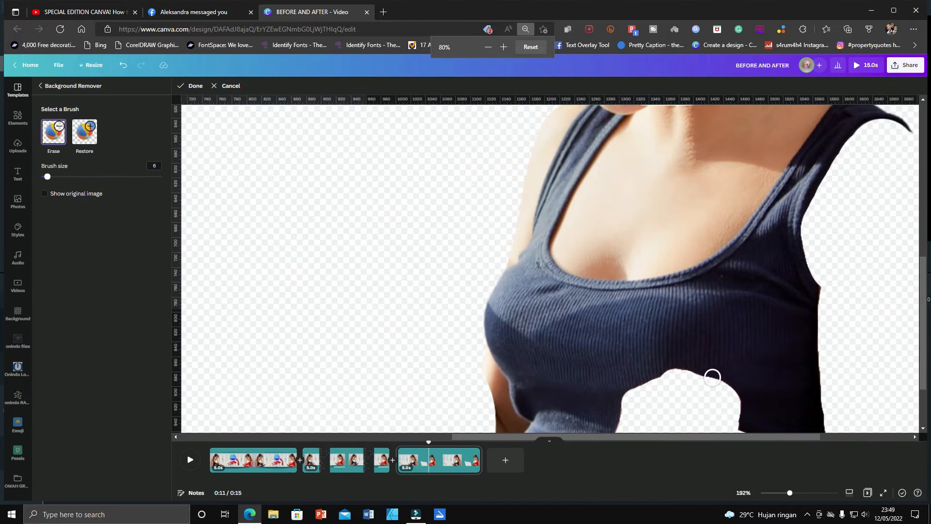
left_click_drag(789, 495, 777, 494)
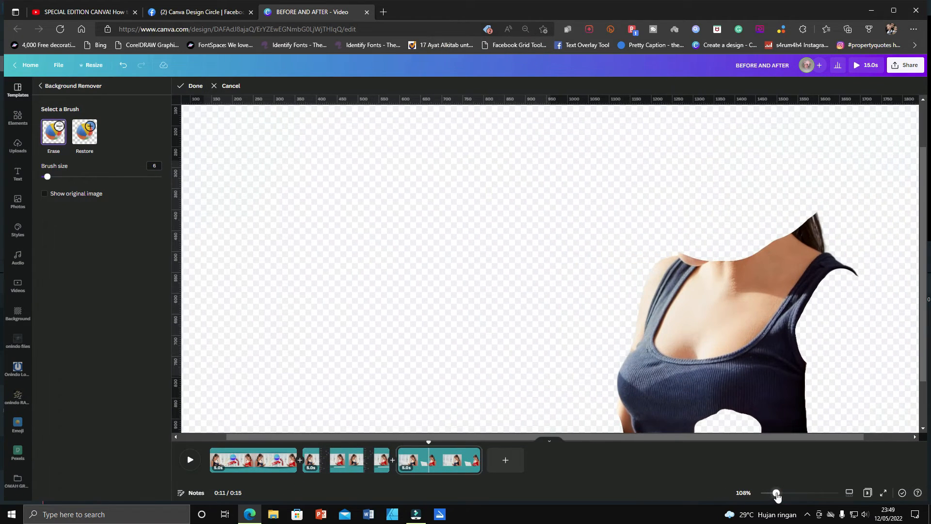
key("ctrl+plus")
key("ctrl+plus")
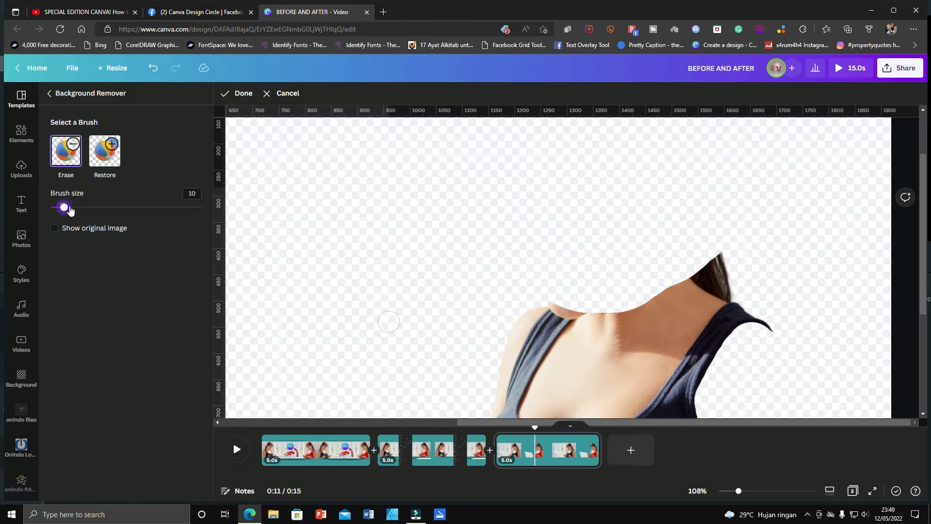
left_click_drag(70, 209, 112, 208)
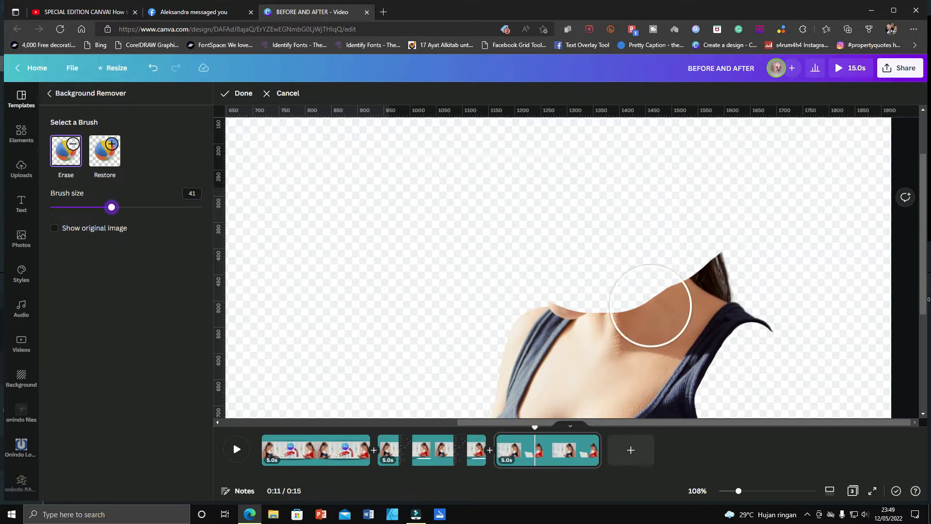
scroll(650, 306, "down", 2)
left_click(696, 171)
mouse_move(696, 171)
left_mouse_down()
mouse_move(686, 155)
mouse_move(613, 224)
mouse_move(590, 286)
mouse_move(606, 209)
mouse_move(576, 183)
left_mouse_up()
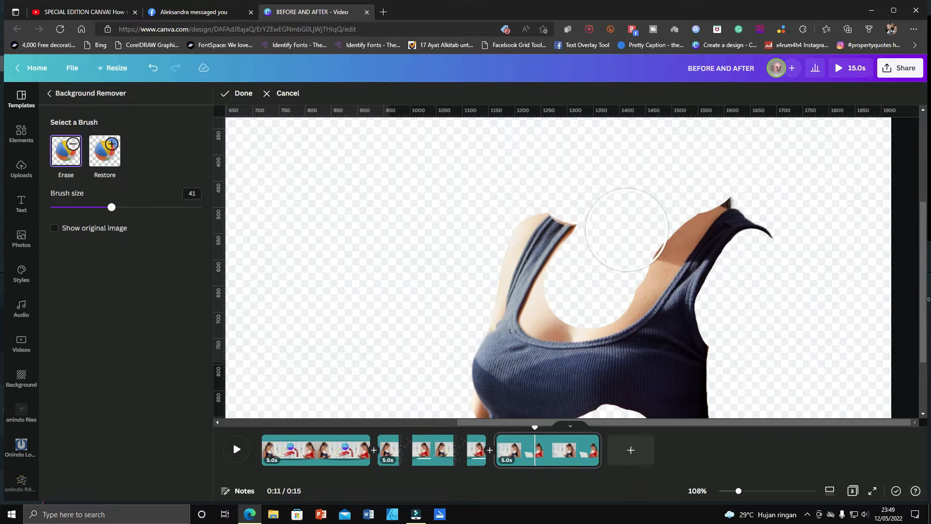
Reduce the Erase brush size to 26 and erase the chest skin along the inner edge of the image's left strap
key("ctrl+plus")
key("ctrl+plus")
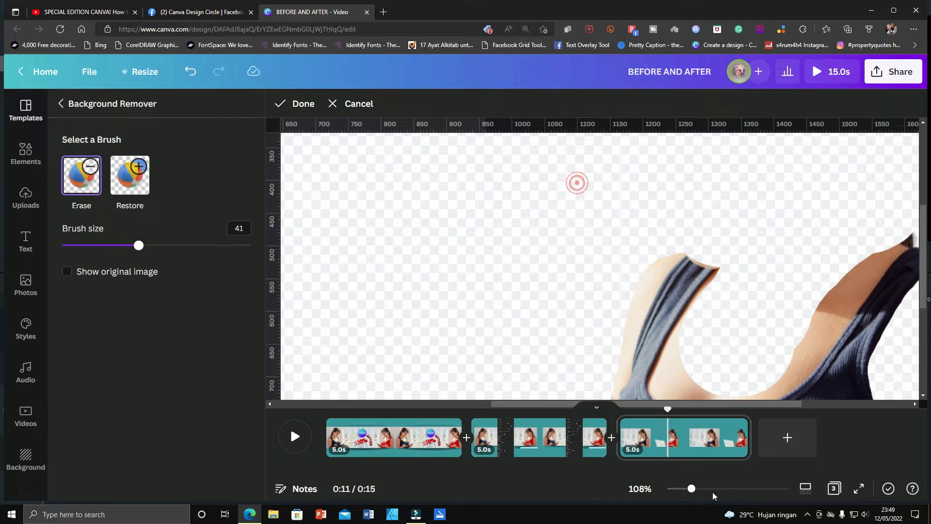
left_click_drag(692, 488, 689, 489)
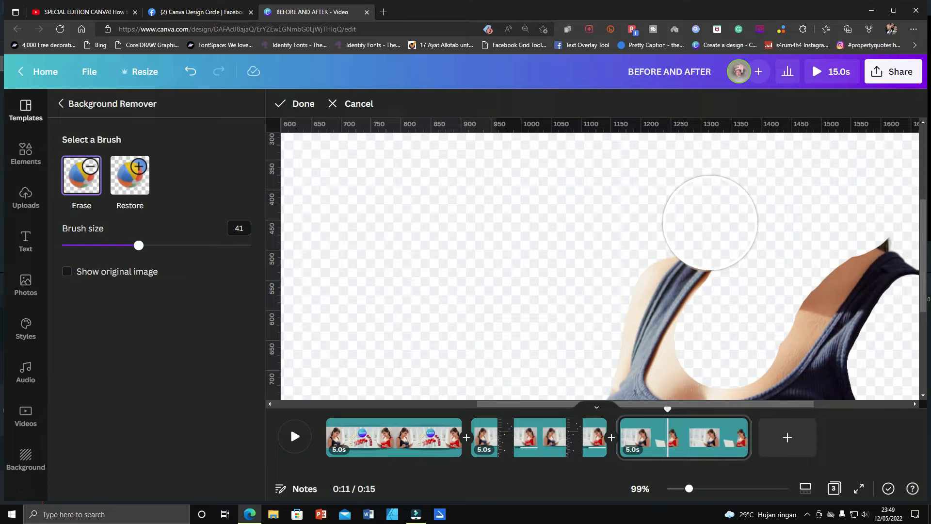
left_click_drag(145, 251, 108, 246)
left_click(693, 488)
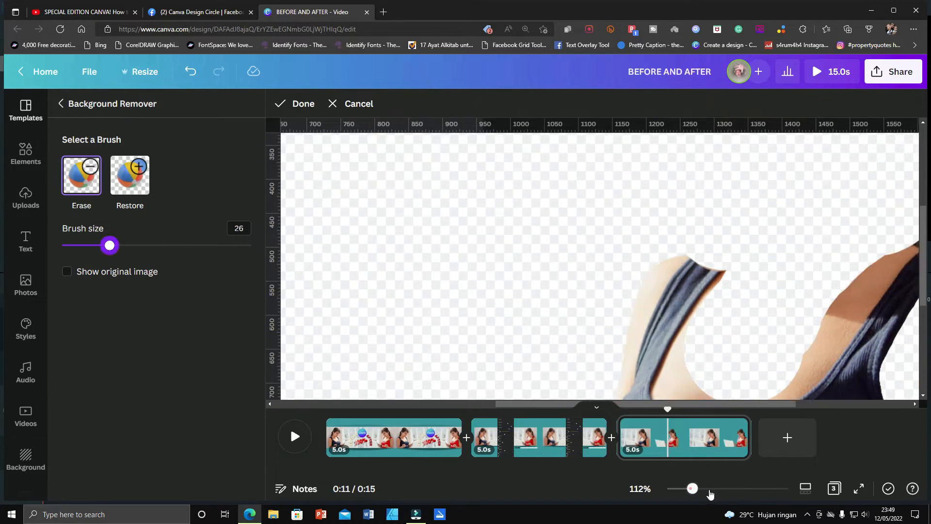
left_click_drag(693, 488, 718, 489)
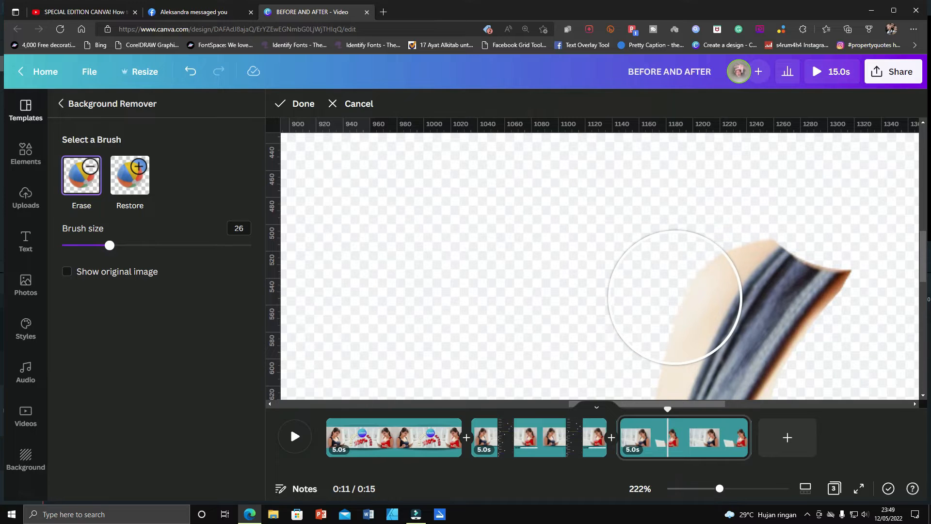
scroll(479, 291, "right", 3)
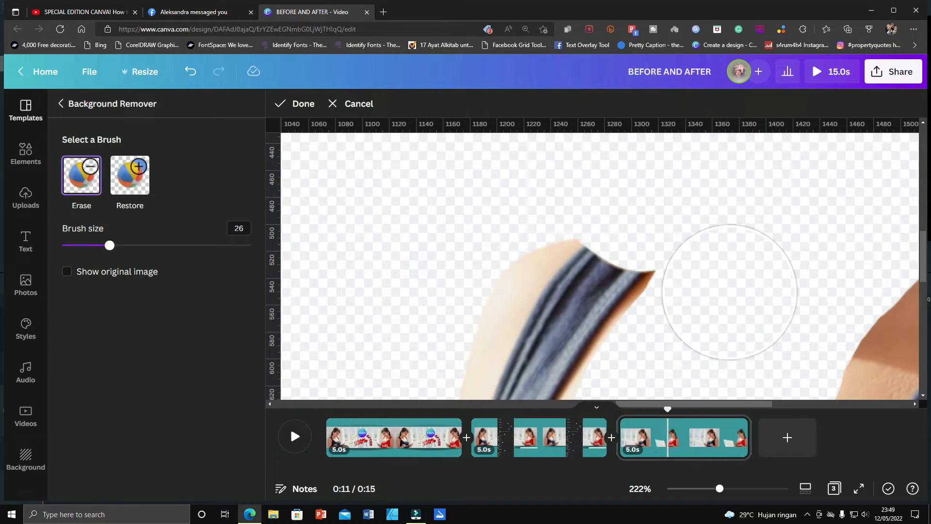
scroll(727, 245, "down", 4)
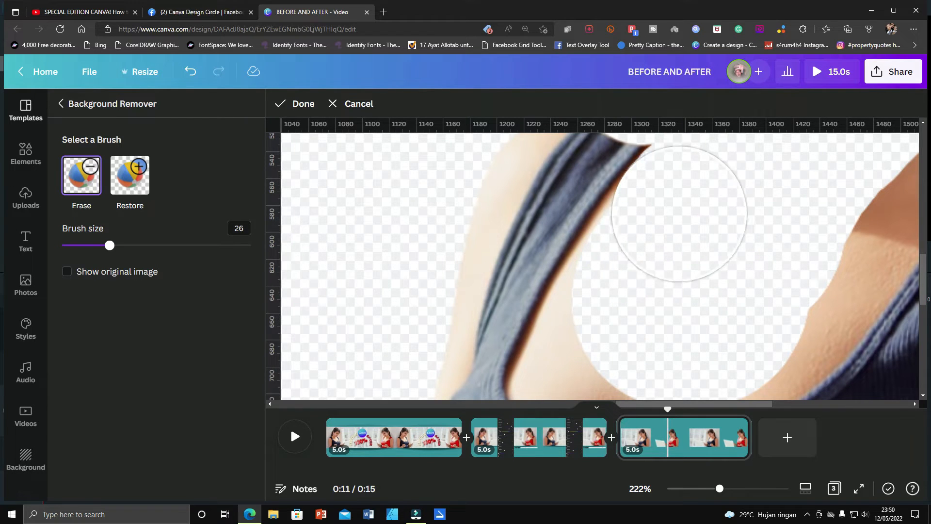
left_click_drag(665, 226, 594, 350)
With brush size 15, erase the skin in the neckline's lower-left curve, along the inner strap edge and across the neckline's lowest part
scroll(593, 348, "down", 1)
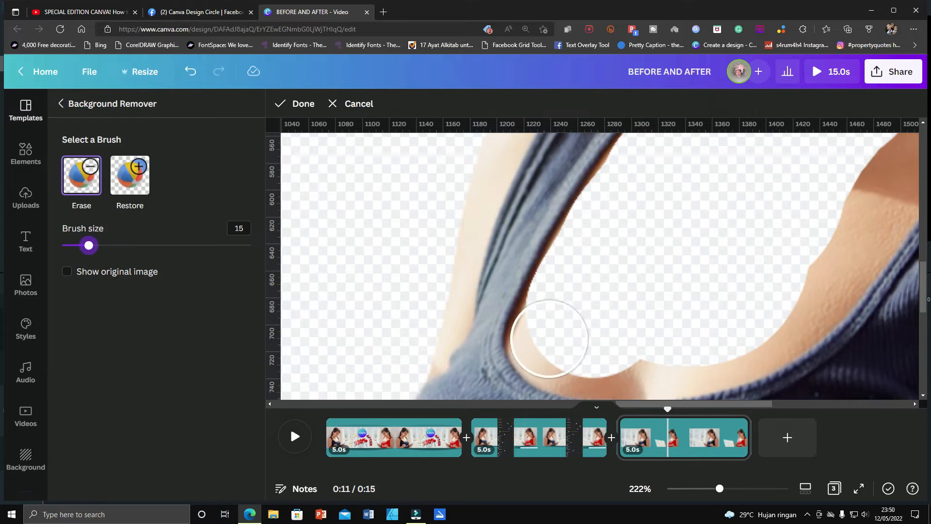
left_click_drag(544, 340, 604, 235)
scroll(644, 284, "up", 2)
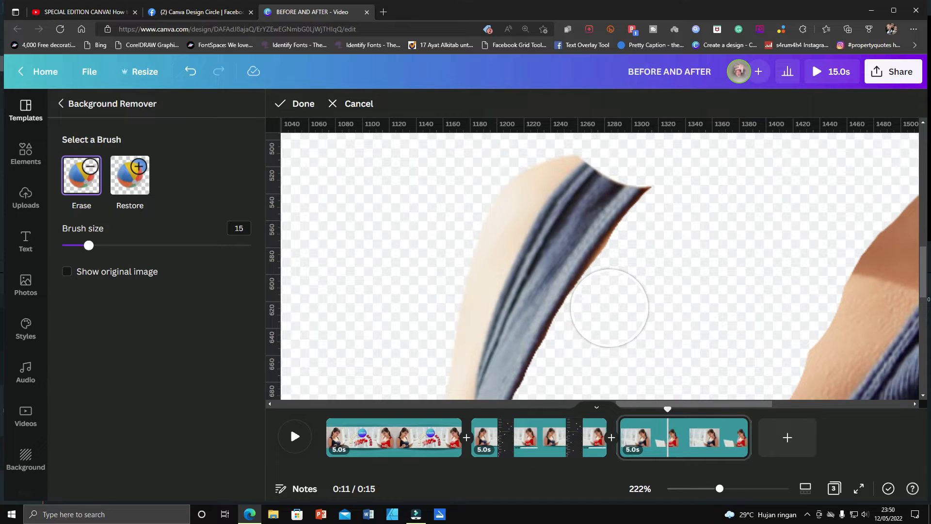
scroll(611, 310, "down", 3)
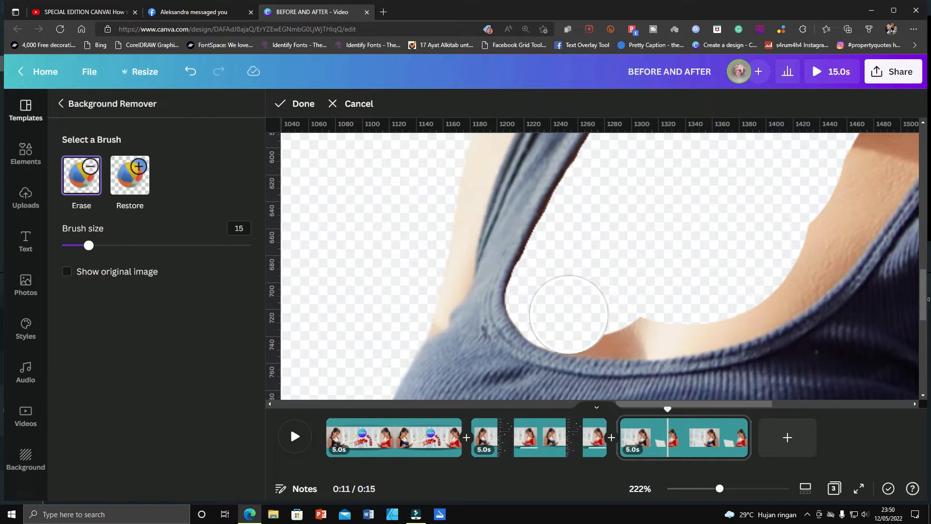
left_click_drag(596, 319, 694, 310)
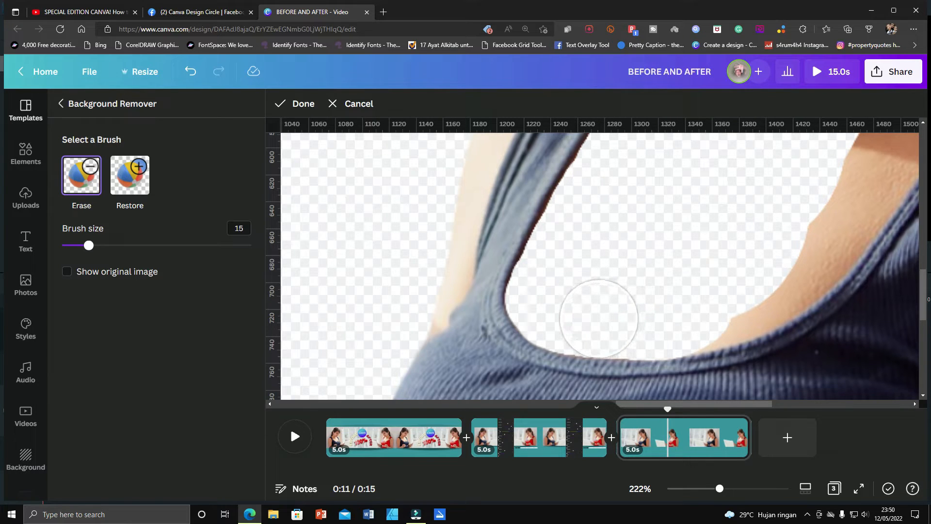
Erase the chest skin along the neckline's right-hand curve, from its lowest part up to the start of the strap
scroll(692, 291, "right", 2)
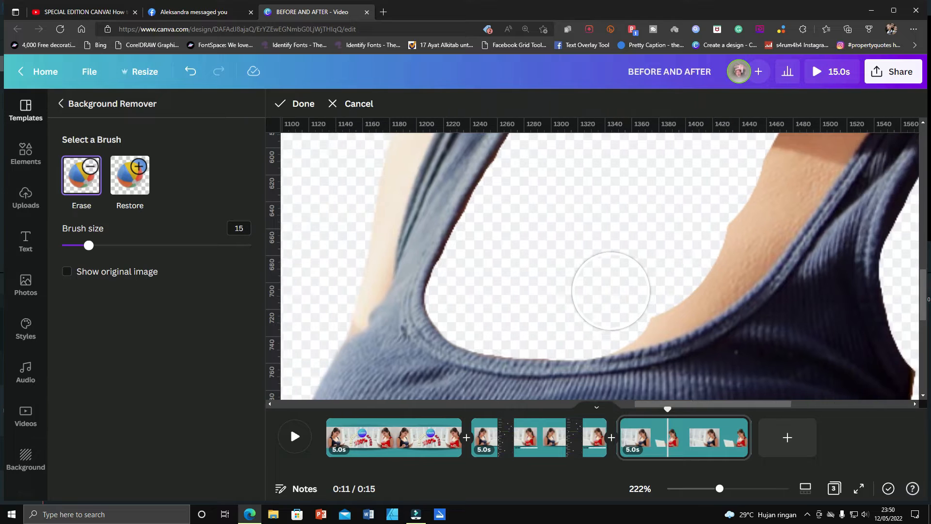
scroll(611, 291, "right", 3)
mouse_move(583, 258)
left_mouse_down()
mouse_move(545, 301)
mouse_move(519, 305)
left_mouse_up()
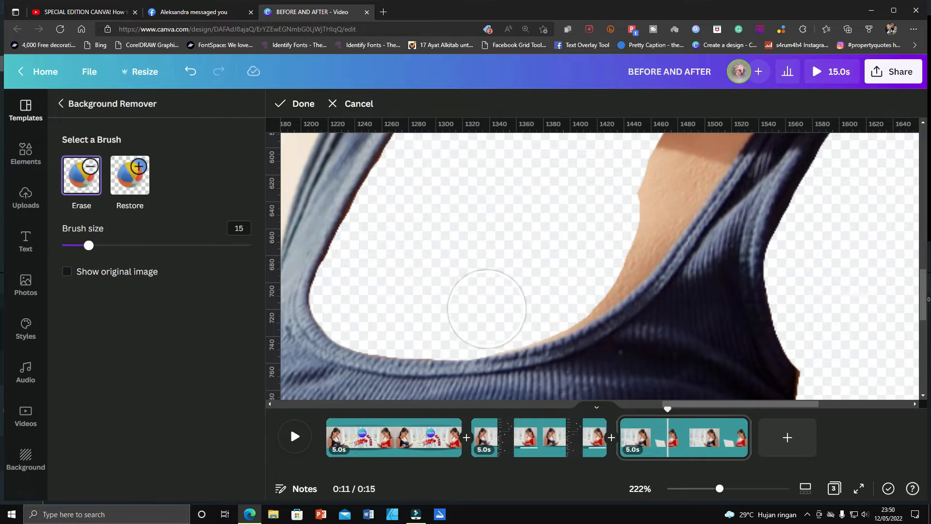
mouse_move(487, 316)
left_mouse_down()
mouse_move(572, 285)
mouse_move(634, 179)
left_mouse_up()
scroll(650, 177, "up", 2)
mouse_move(696, 187)
left_mouse_down()
mouse_move(679, 257)
mouse_move(630, 307)
mouse_move(633, 316)
left_mouse_up()
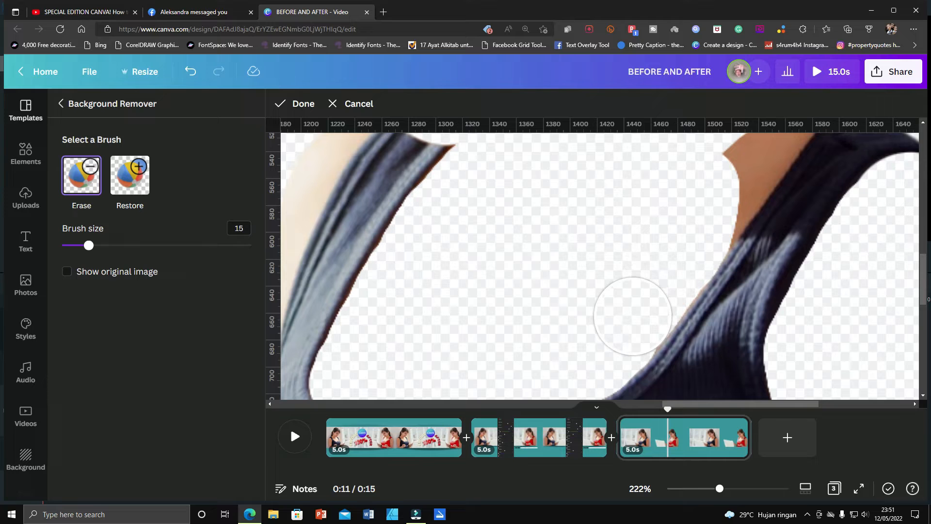
Erase the remaining neck skin and hair along the inner edge of the image's right strap, up to the shoulder
scroll(657, 245, "up", 2)
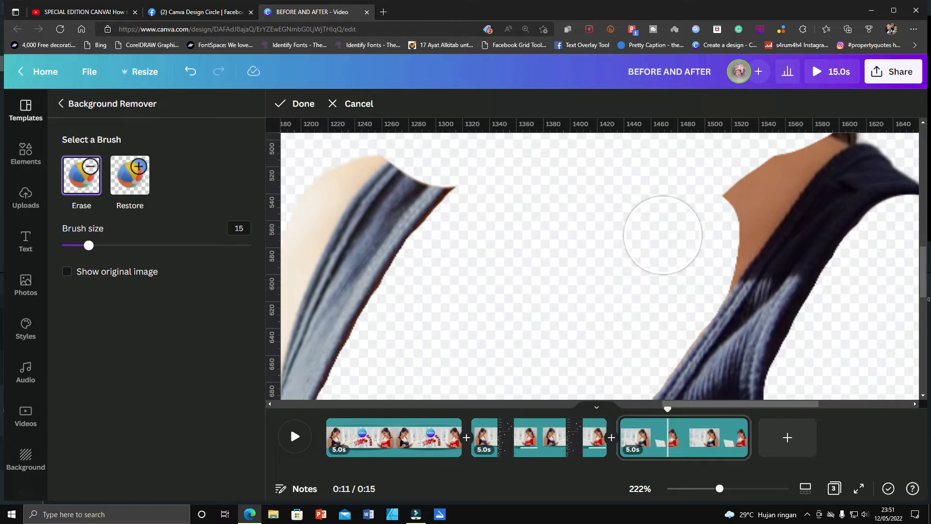
mouse_move(723, 223)
left_mouse_down()
mouse_move(741, 205)
mouse_move(725, 237)
mouse_move(772, 183)
mouse_move(838, 146)
left_mouse_up()
scroll(749, 170, "right", 1)
scroll(749, 170, "right", 3)
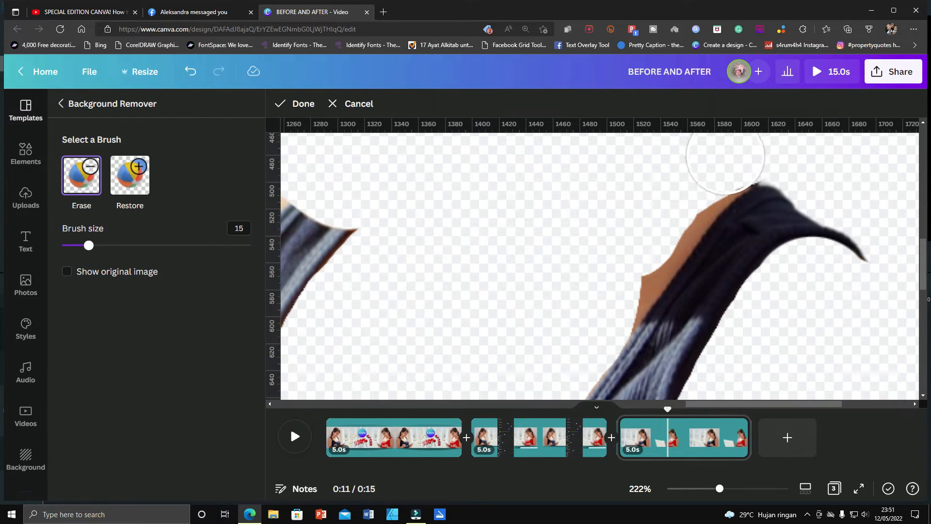
left_click_drag(725, 155, 630, 259)
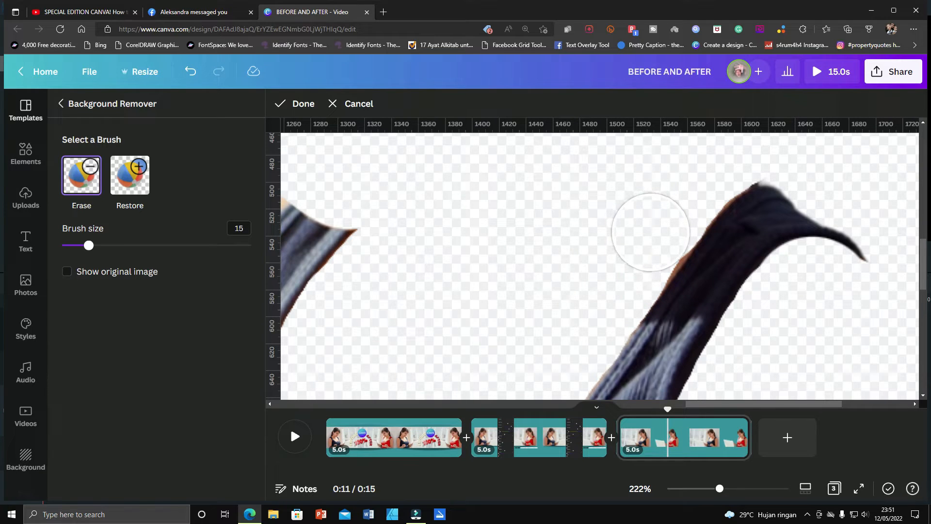
Clean the leftover skin fringe along the right strap's inner edge, working from the shoulder down
key("ctrl+plus")
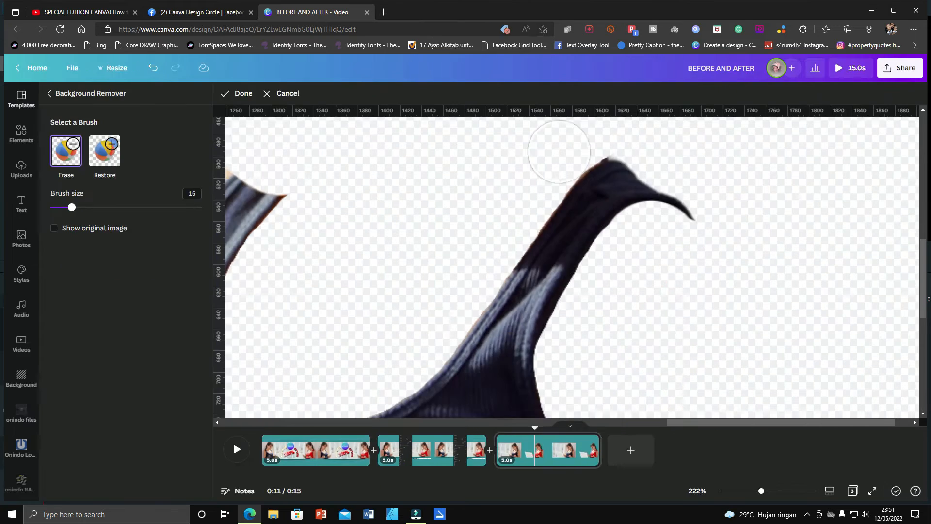
scroll(807, 202, "right", 4)
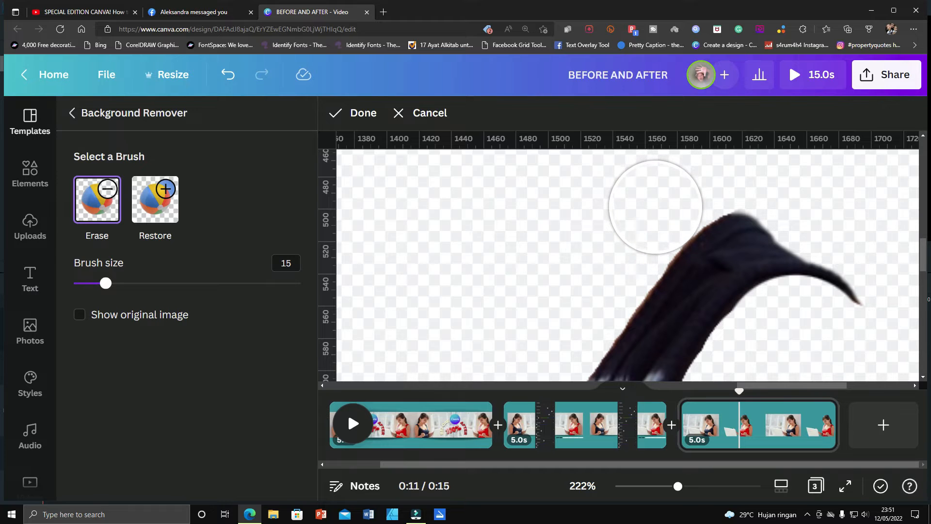
scroll(643, 210, "down", 1)
scroll(640, 211, "down", 2)
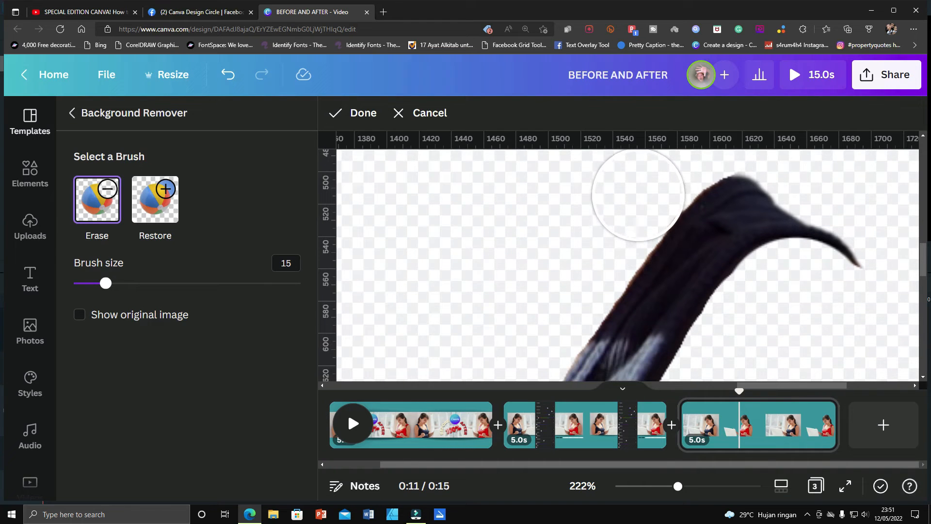
scroll(626, 199, "down", 2)
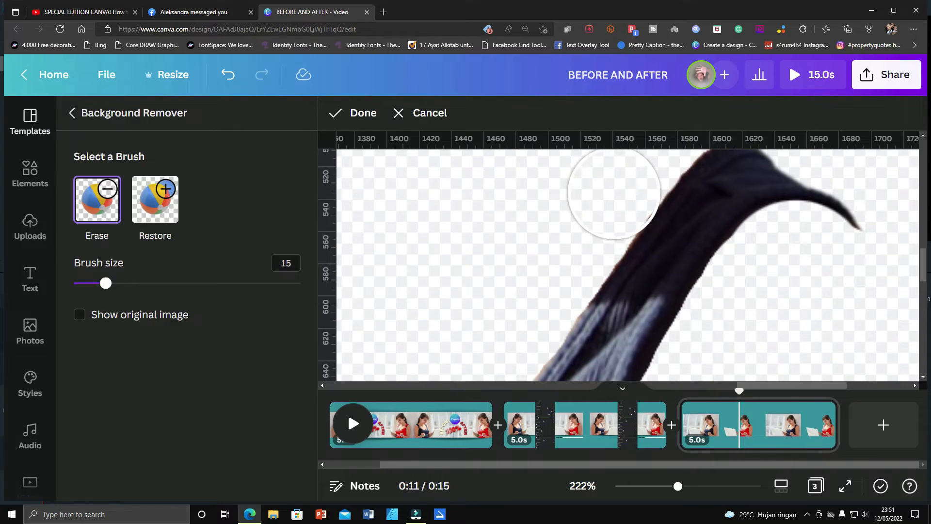
scroll(597, 210, "down", 2)
scroll(596, 210, "down", 5)
scroll(671, 224, "up", 5)
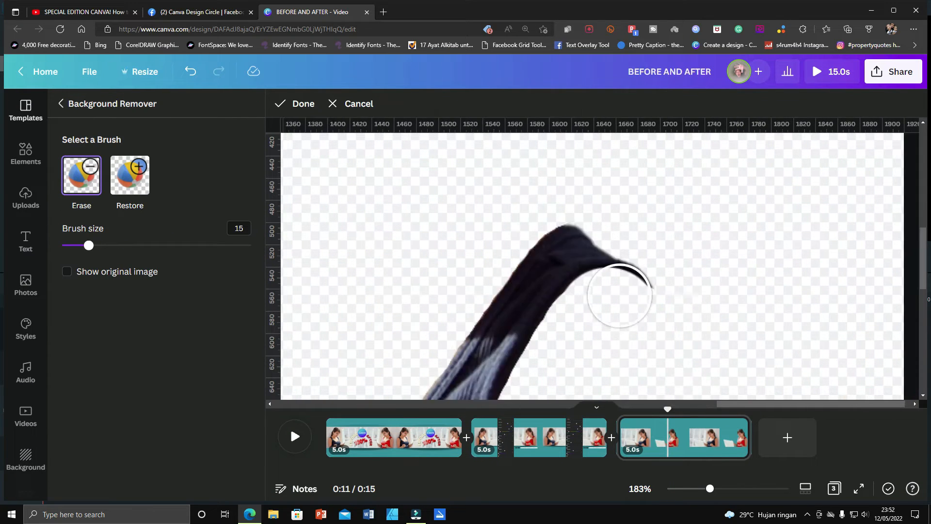
Erase the shoulder and arm skin along the outer edge of the image's left strap, down to the armpit
scroll(620, 295, "left", 10)
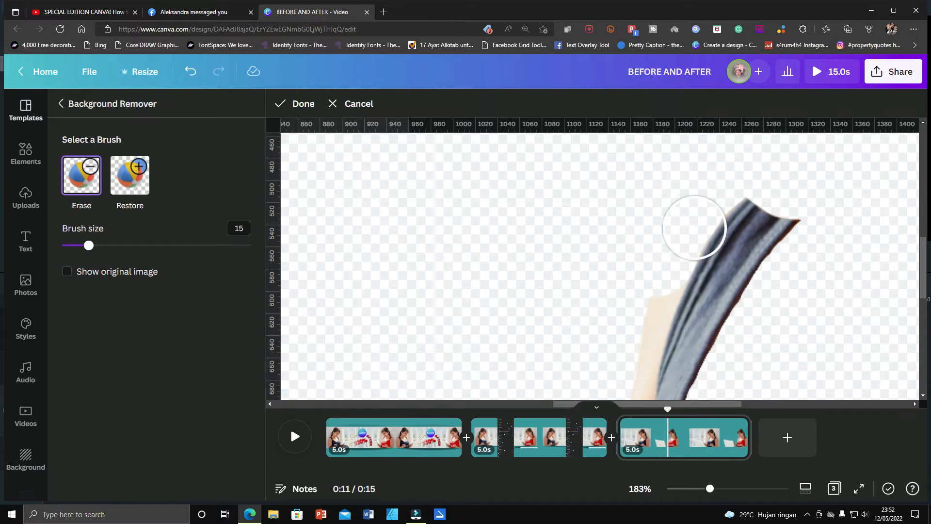
scroll(659, 163, "down", 1)
scroll(658, 163, "down", 1)
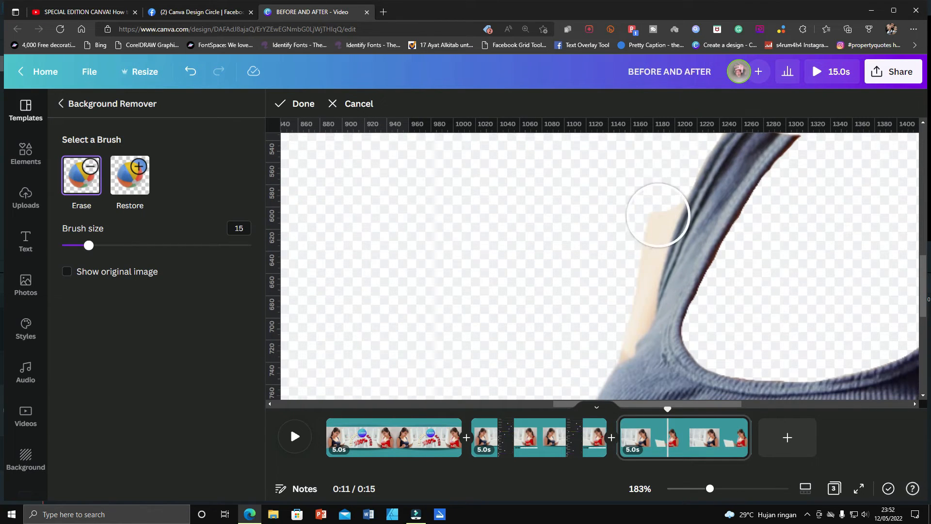
mouse_move(655, 192)
left_mouse_down()
mouse_move(617, 292)
mouse_move(626, 303)
left_mouse_up()
With brush size 5, erase the arm skin along the shirt's left side from the armpit down past the waist
scroll(616, 177, "down", 2)
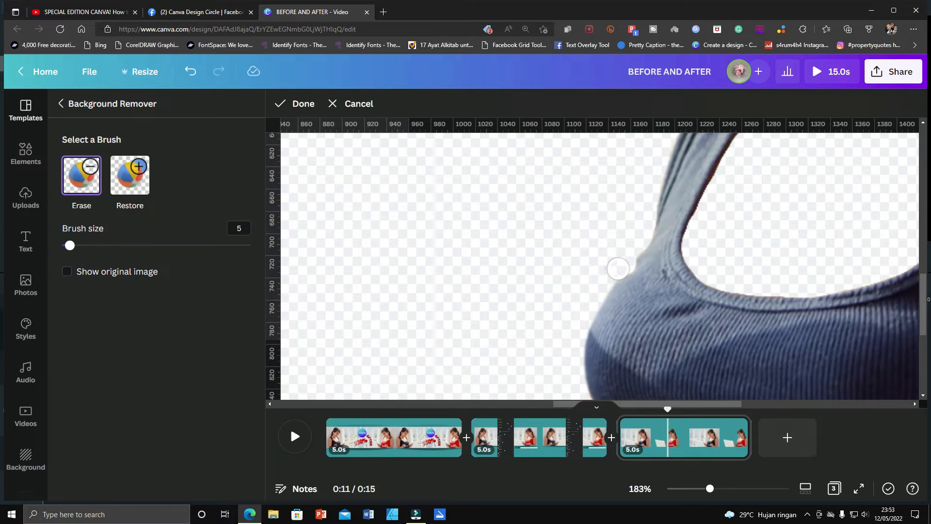
scroll(632, 237, "down", 3)
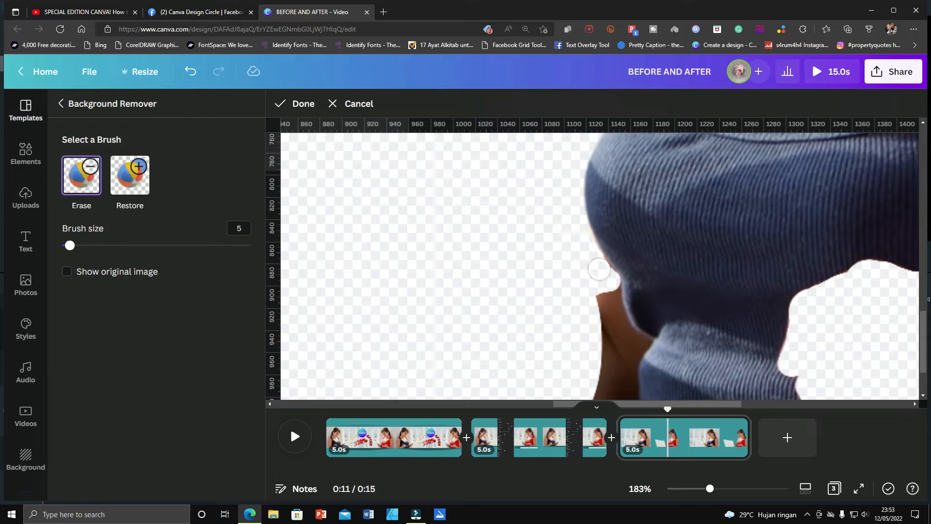
scroll(603, 275, "down", 1)
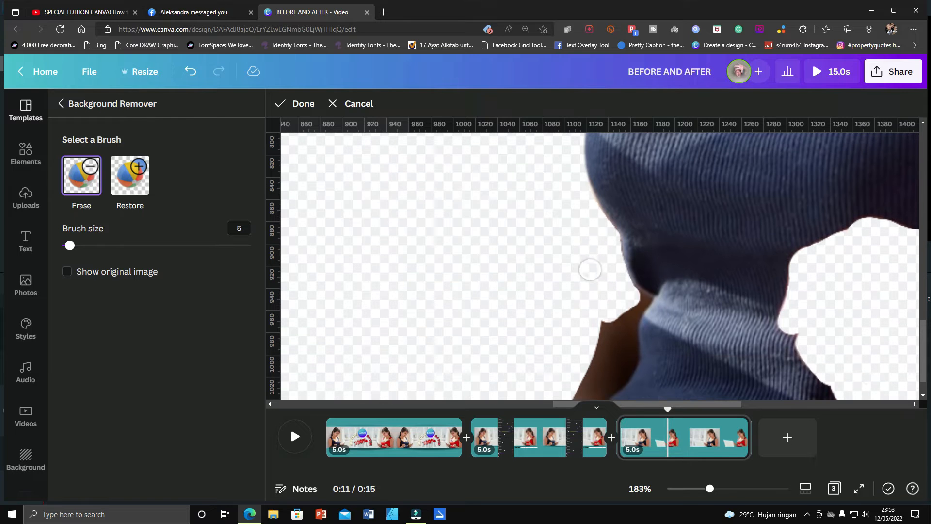
scroll(592, 270, "down", 1)
left_click_drag(595, 375, 621, 259)
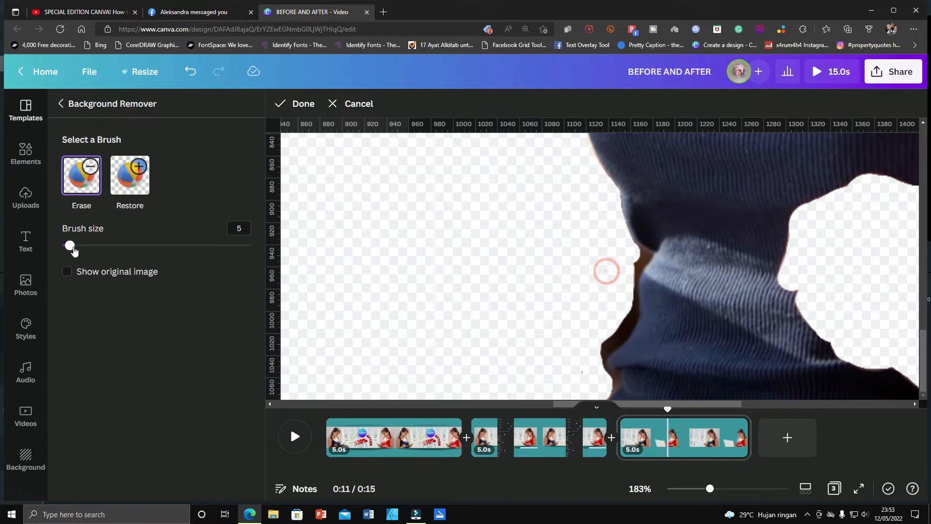
Set the Erase brush size to 23 and erase the dark skin in the curve beside the shirt's left waist
left_click_drag(134, 248, 136, 246)
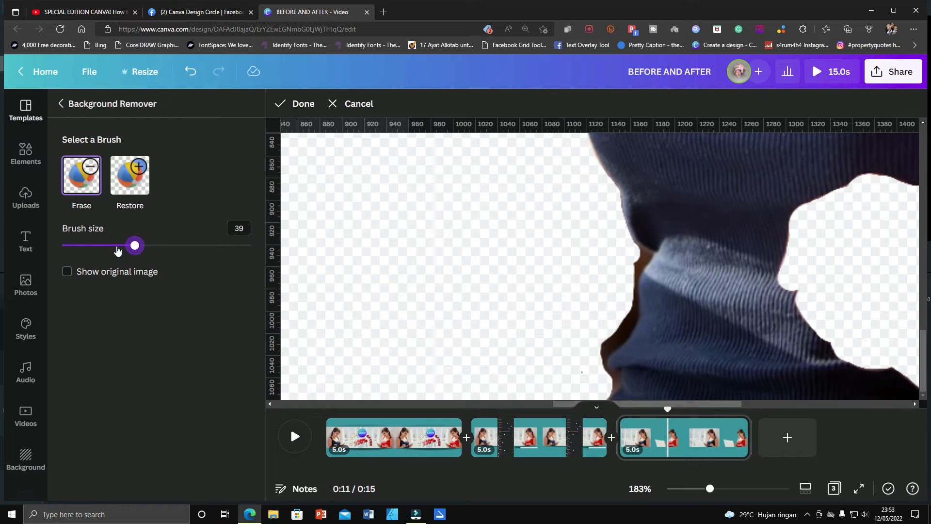
left_click_drag(130, 247, 104, 246)
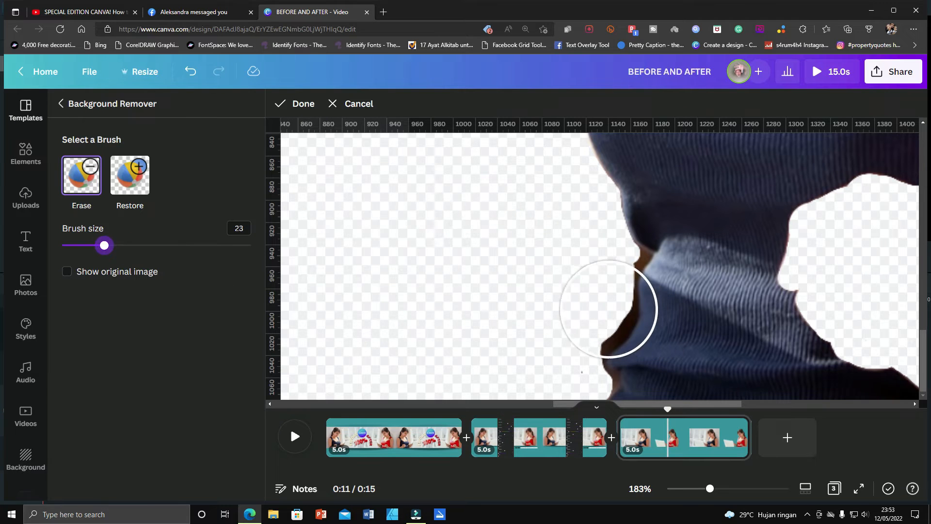
mouse_move(590, 308)
left_mouse_down()
mouse_move(561, 310)
mouse_move(572, 281)
mouse_move(589, 277)
left_mouse_up()
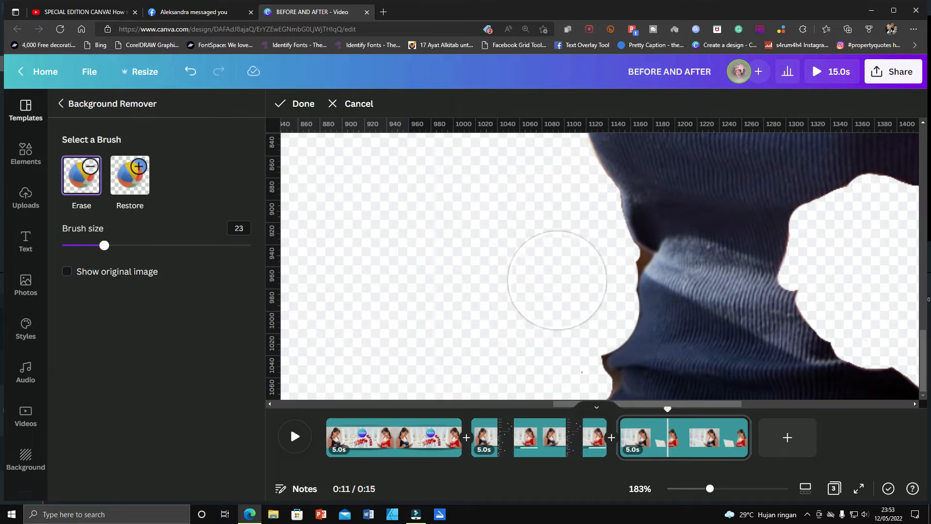
Reduce the Erase brush size from 5 to 2 and erase the leftover skin in the notch at the shirt's left waist
left_click_drag(101, 247, 70, 245)
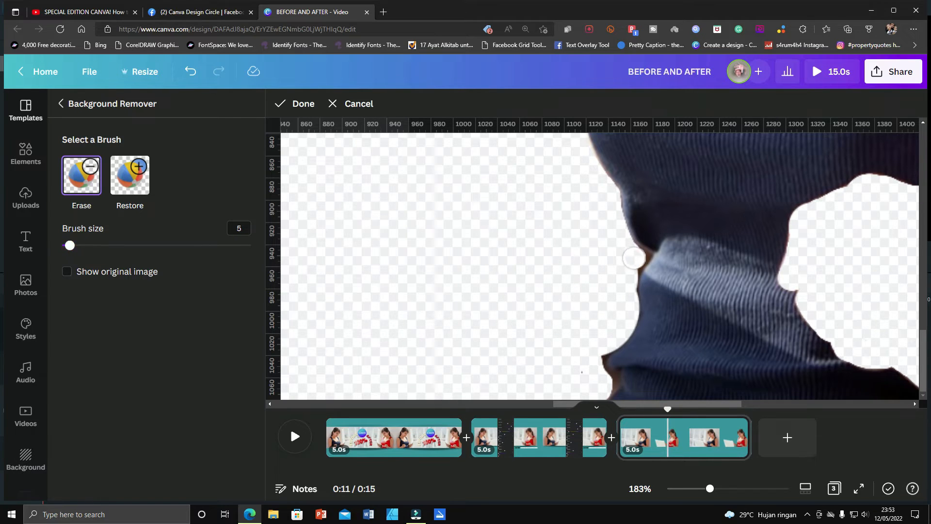
left_click_drag(70, 245, 66, 245)
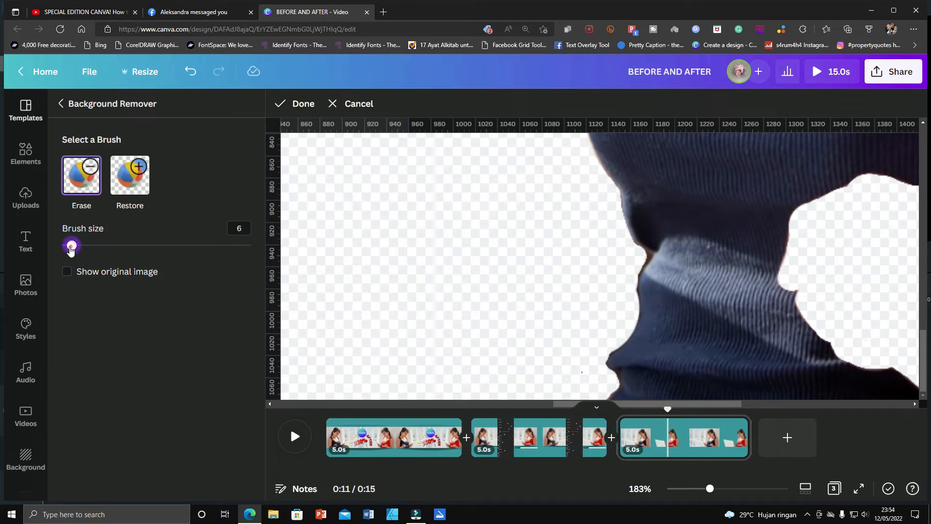
left_click_drag(66, 248, 64, 246)
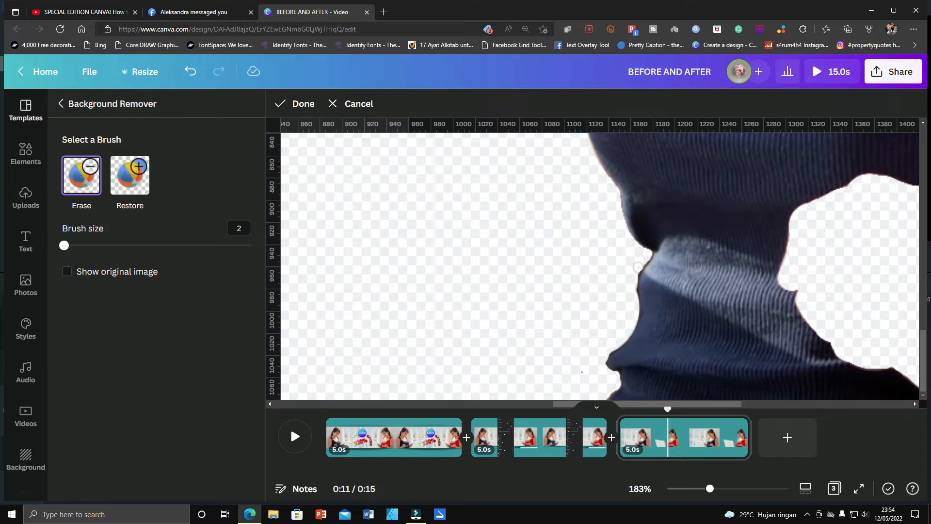
Show the original image and touch up the shirt's left waist edge with the Restore brush at size 2
key("ctrl+minus")
key("ctrl+minus")
key("ctrl+minus")
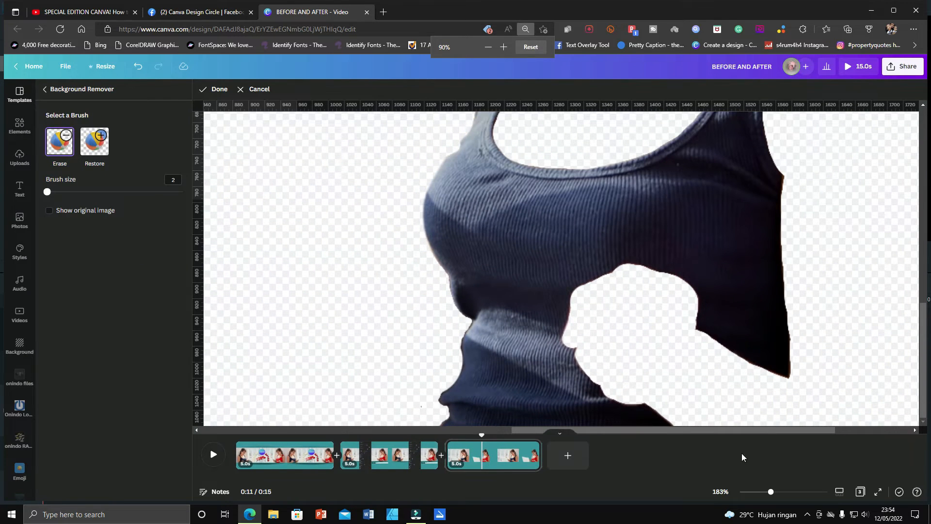
left_click_drag(771, 491, 755, 494)
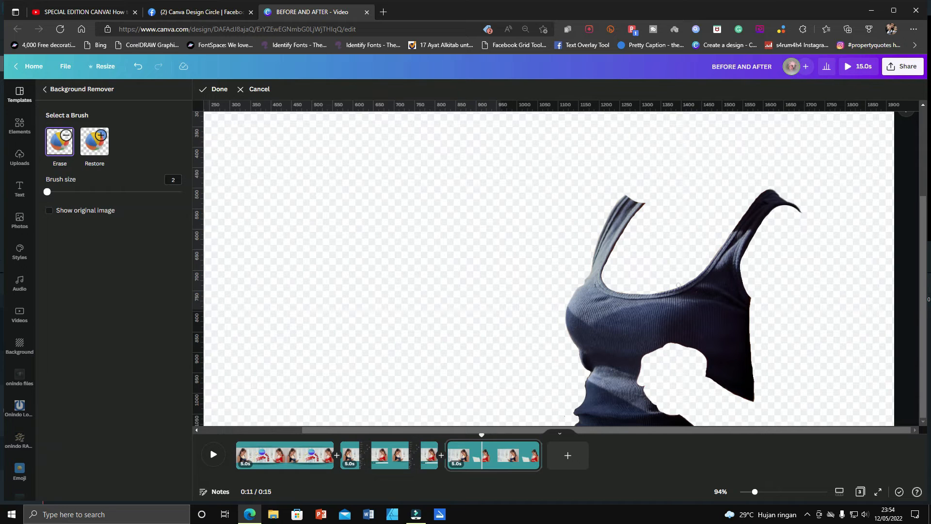
left_click(49, 211)
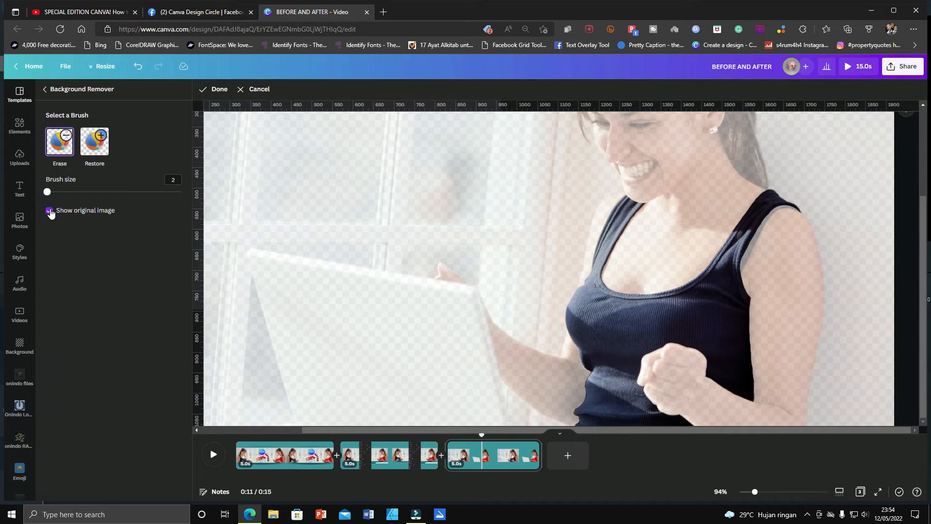
left_click(97, 160)
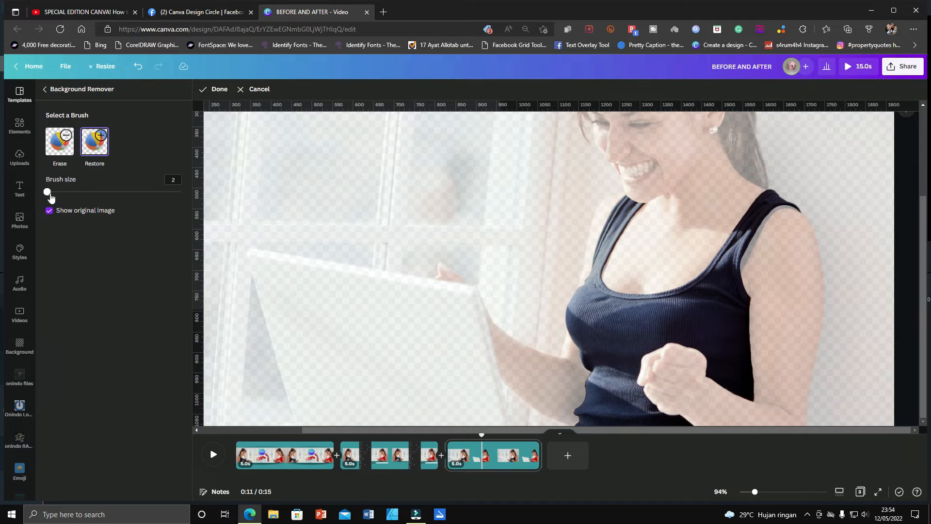
left_click_drag(755, 491, 784, 491)
scroll(727, 379, "down", 6)
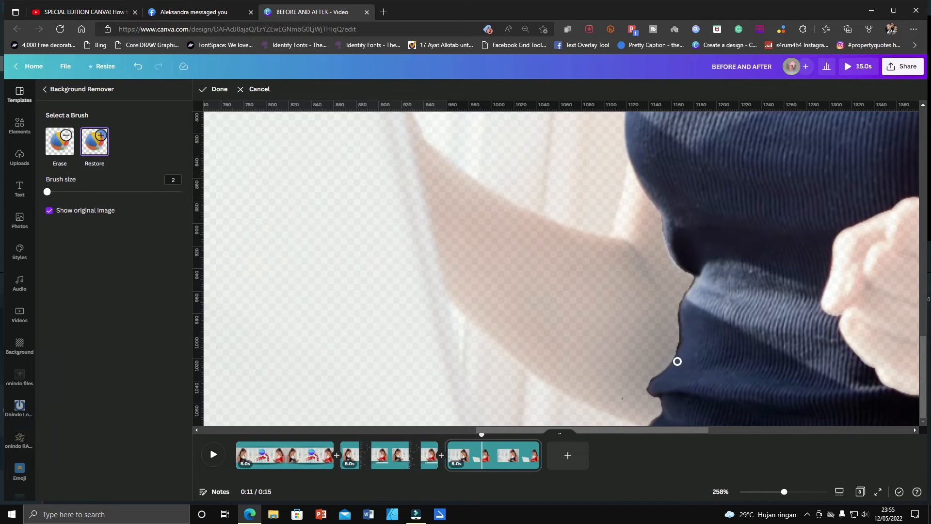
Finish the brush edits and move the shirt cutout slightly up on the page
key("ctrl+minus")
key("ctrl+minus")
key("ctrl+minus")
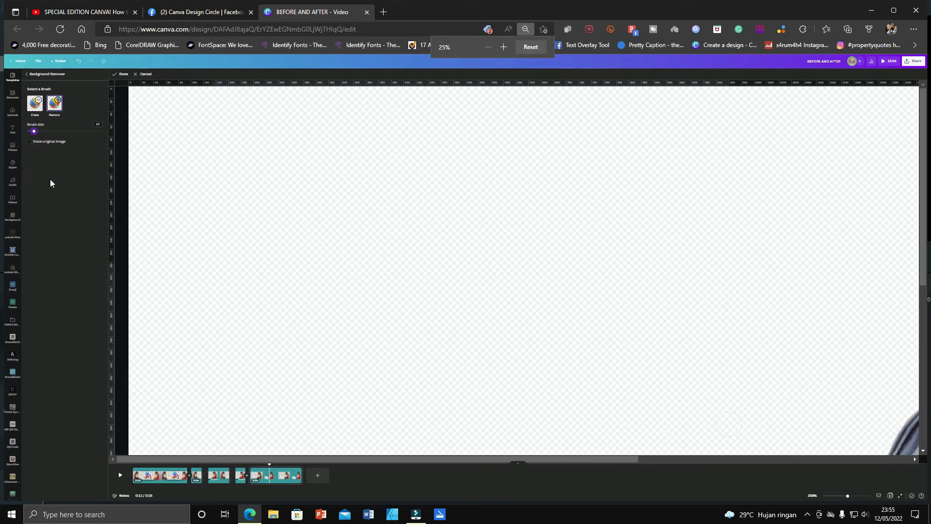
key("ctrl+plus")
key("ctrl+plus")
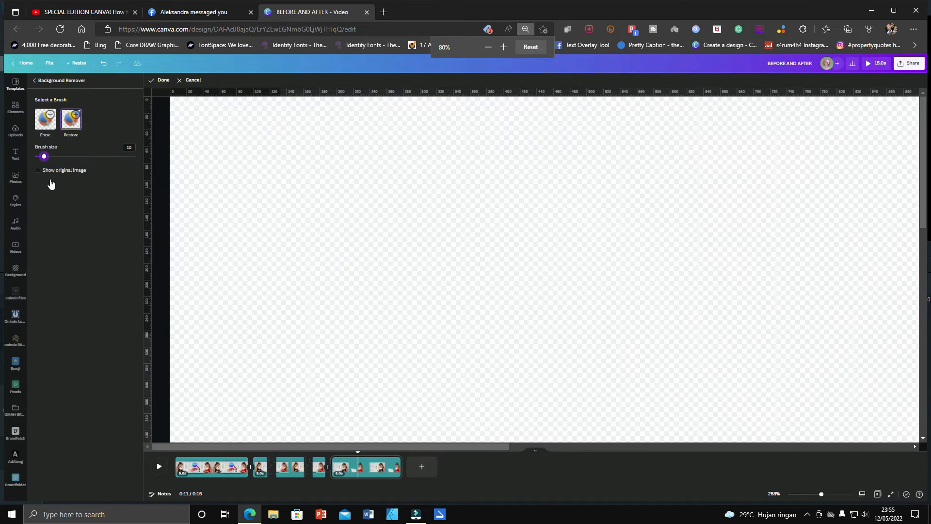
left_click_drag(800, 498, 767, 494)
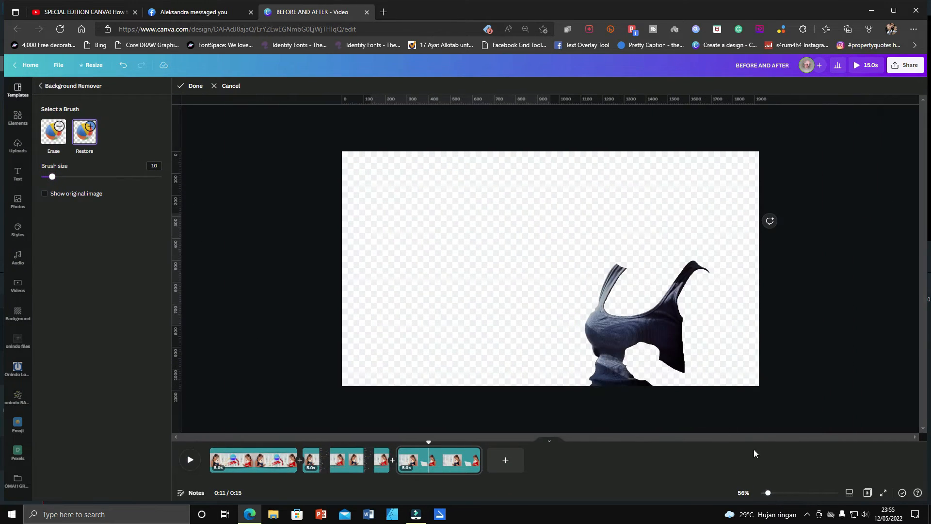
left_click(196, 87)
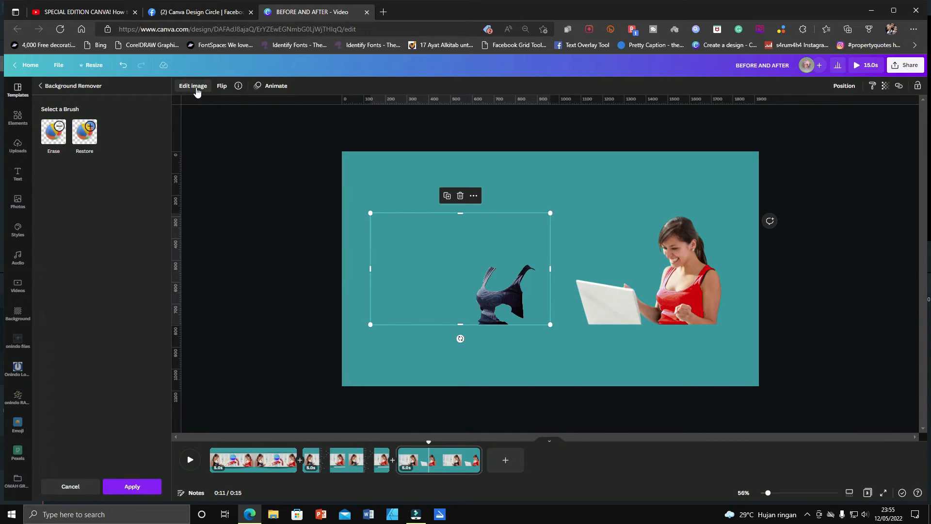
left_click_drag(488, 299, 497, 268)
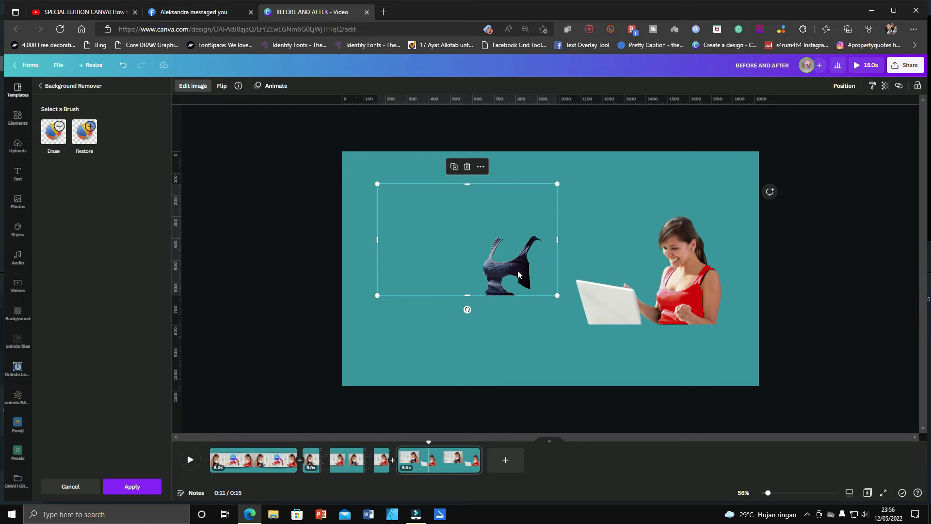
Set the Erase brush size to 7, clean the skin fringe along the shirt's left chest edge, and finish the brush edits
left_click_drag(768, 493, 798, 493)
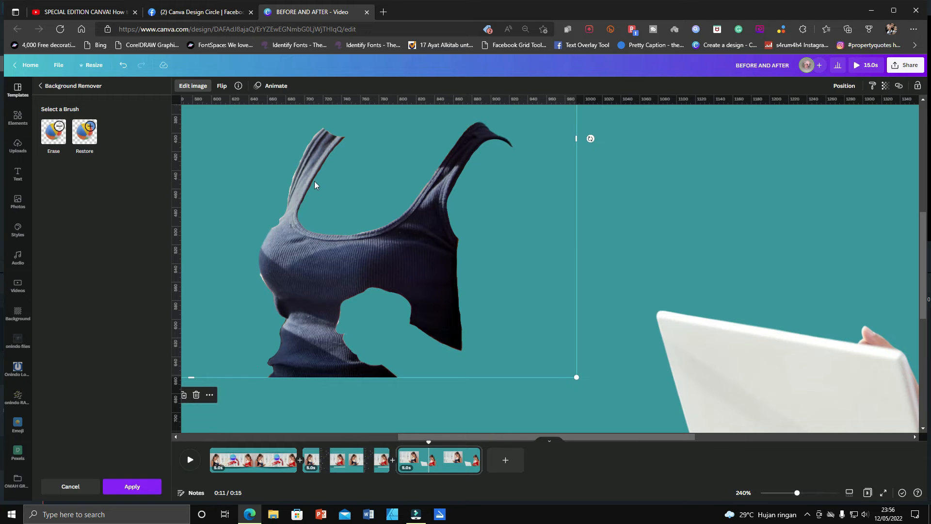
left_click(54, 141)
scroll(745, 366, "down", 3)
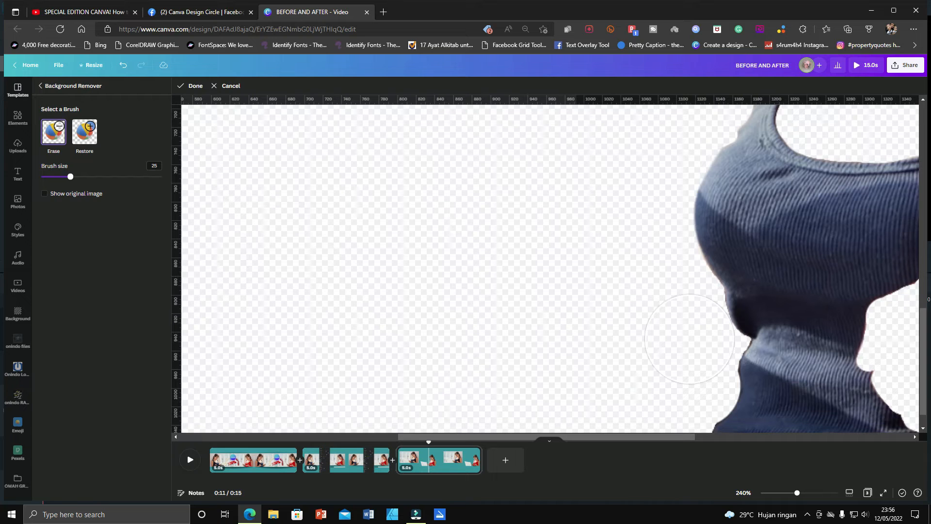
left_click_drag(66, 180, 48, 176)
left_click_drag(797, 494, 819, 493)
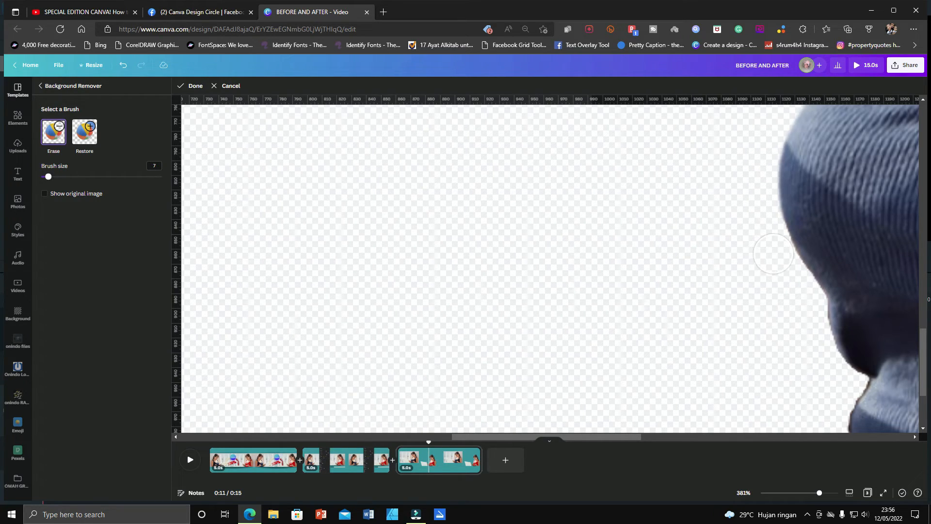
left_click(193, 86)
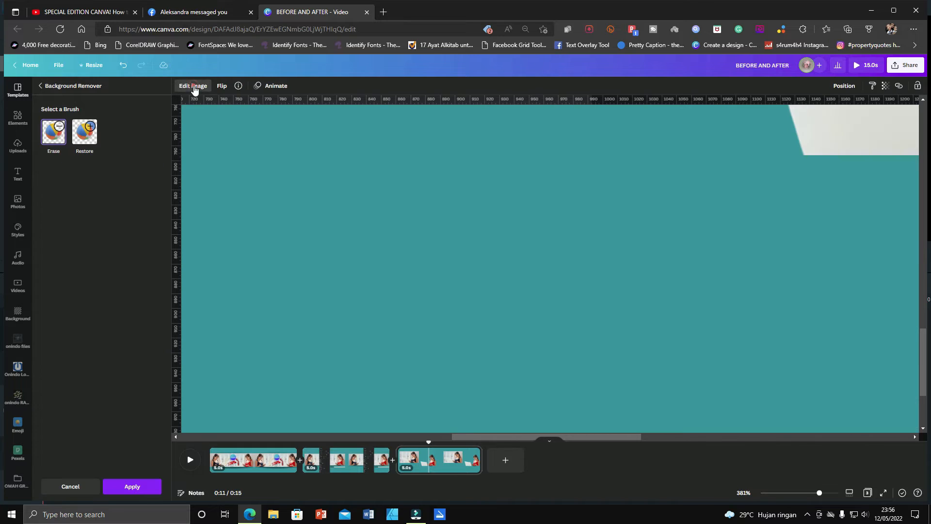
Set the Erase brush size to 6 and clean the reddish fringe around the fist-shaped hole in the shirt
mouse_move(820, 493)
left_mouse_down()
mouse_move(767, 493)
mouse_move(803, 495)
left_mouse_up()
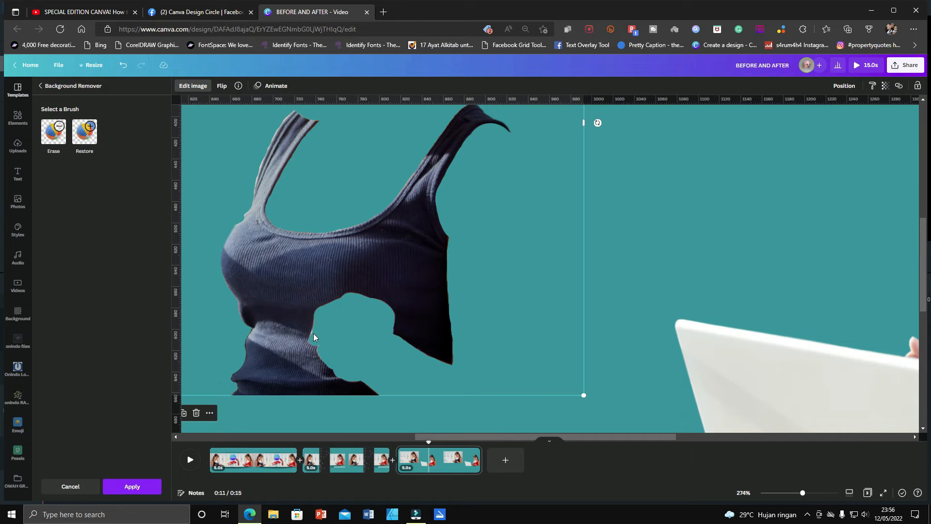
left_click(54, 132)
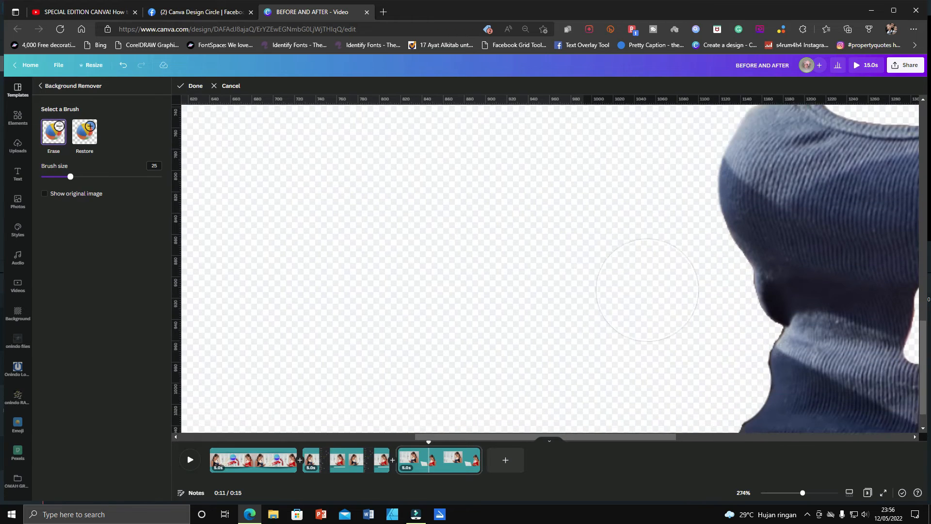
scroll(647, 290, "right", 10)
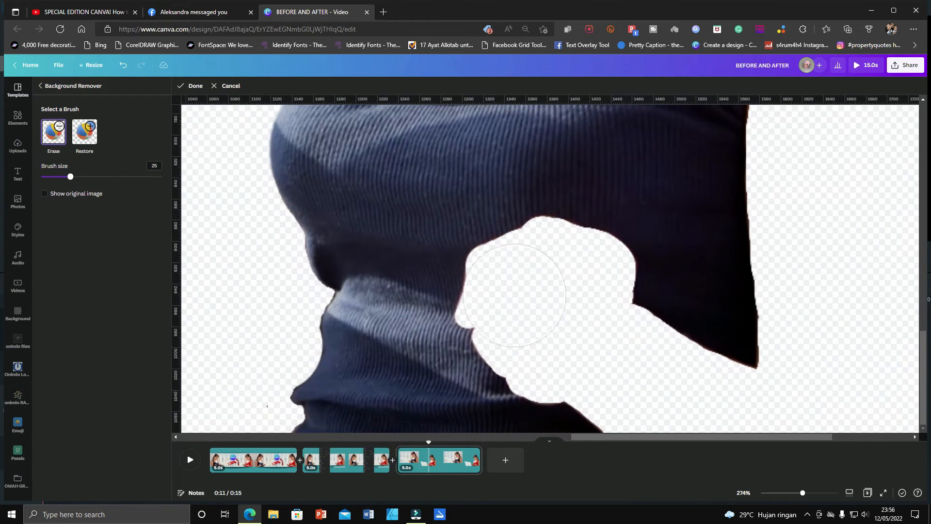
left_click_drag(70, 179, 54, 178)
left_click_drag(54, 182, 48, 180)
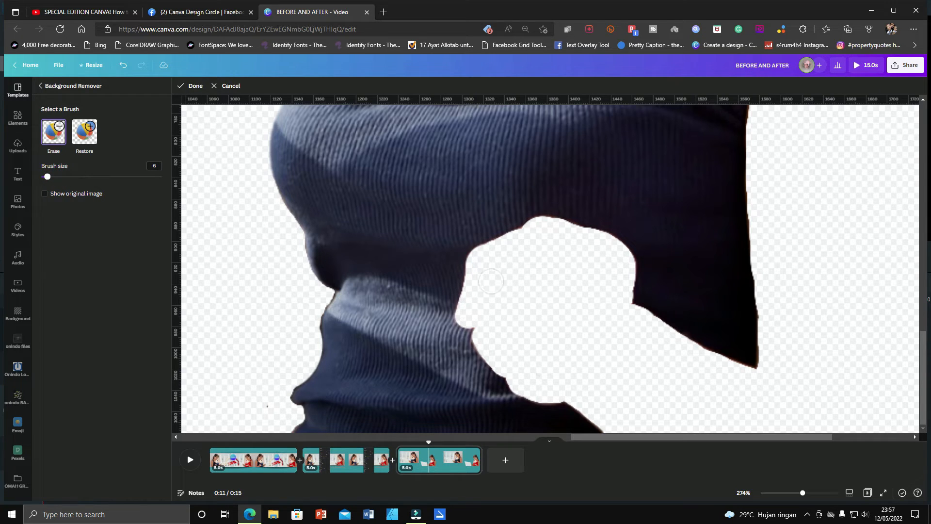
Erase the leftover skin fringe along the edges of the shirt's left strap and finish the brush edits
scroll(525, 297, "up", 8)
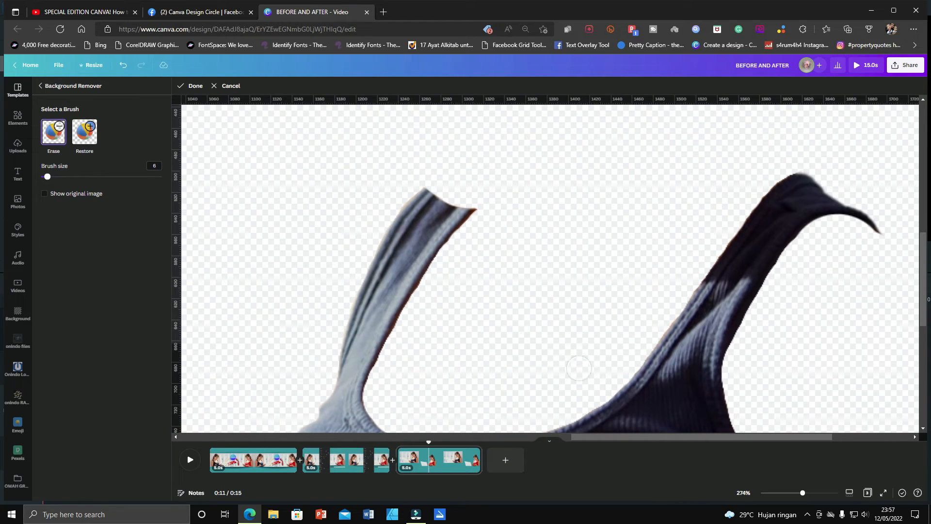
left_click_drag(803, 492, 823, 493)
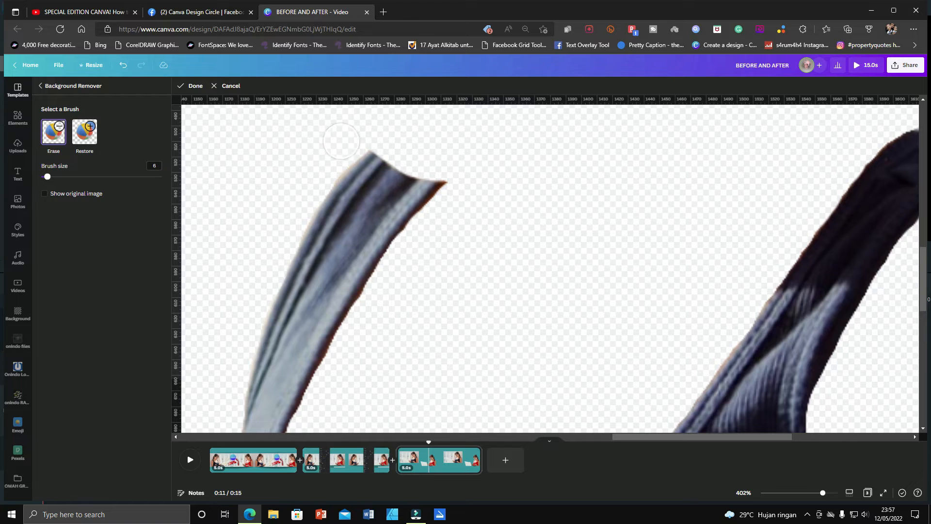
scroll(340, 160, "down", 1)
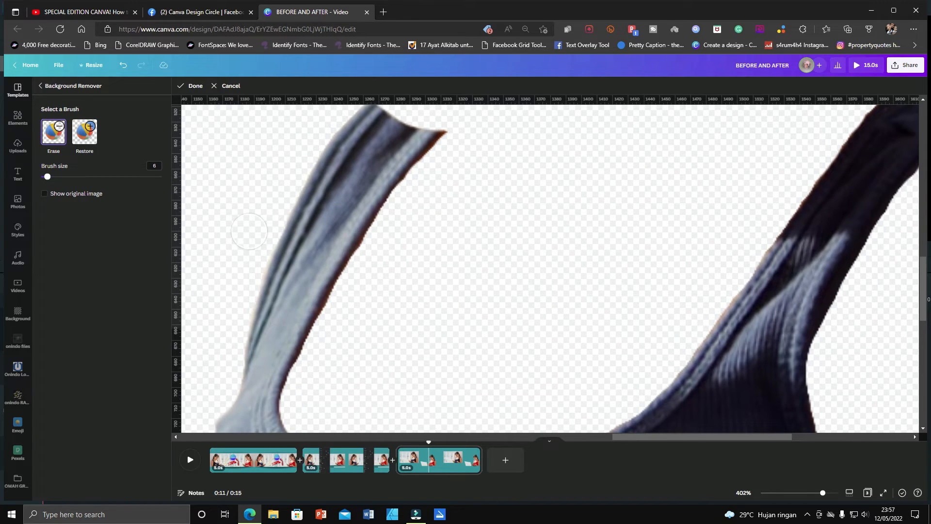
scroll(249, 231, "down", 1)
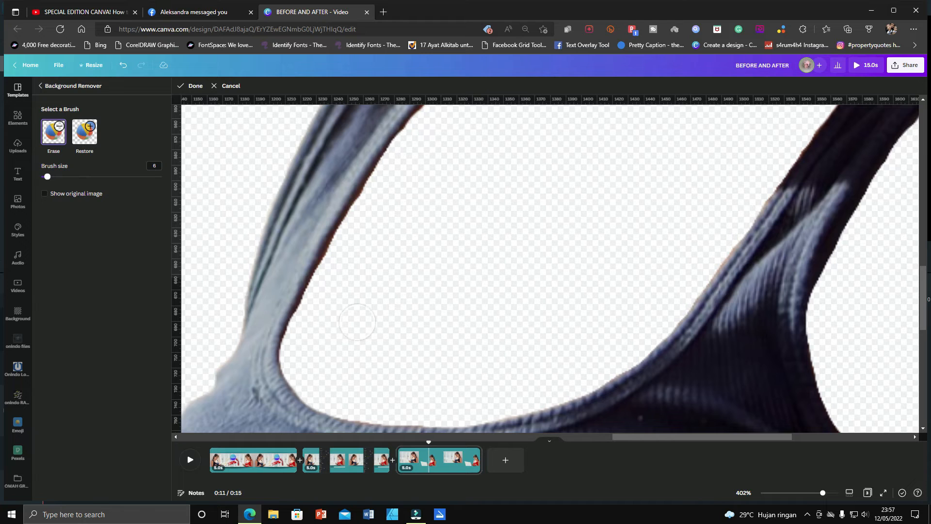
left_click(341, 264)
left_click(195, 86)
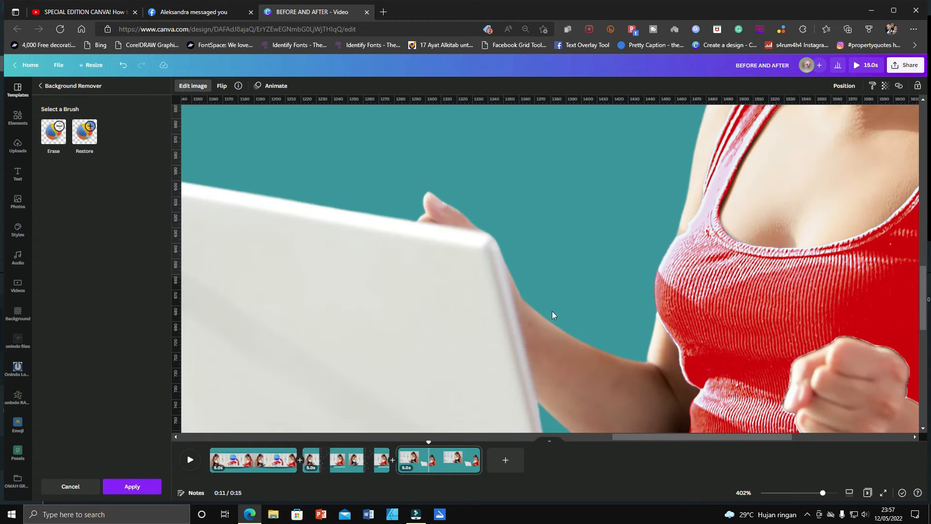
Apply the background removal and move the shirt cutout beside the laptop
left_click_drag(823, 493, 780, 494)
left_click_drag(378, 212, 360, 220)
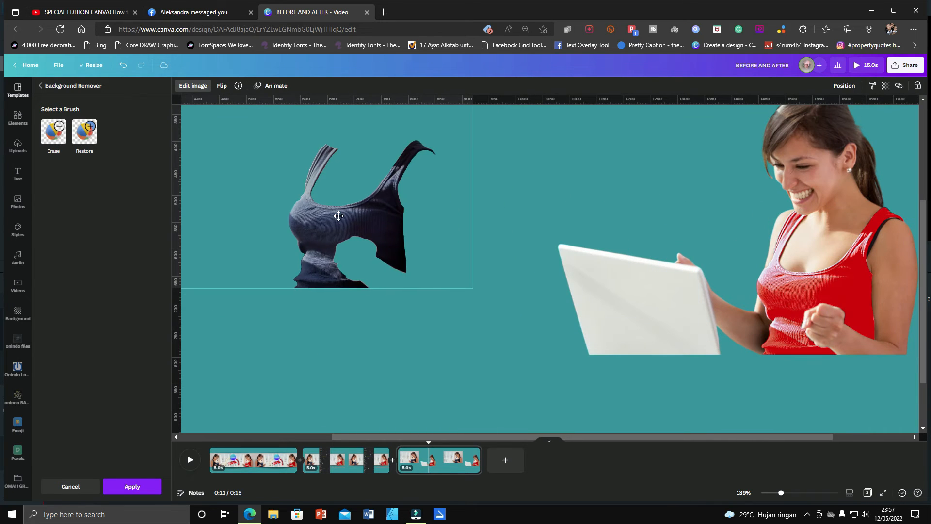
left_click(132, 486)
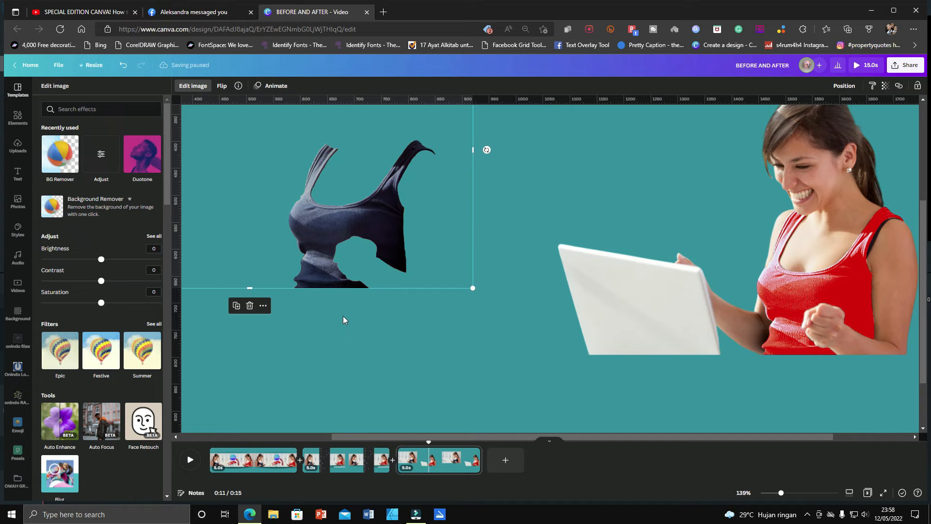
left_click(403, 360)
left_click_drag(350, 230, 452, 308)
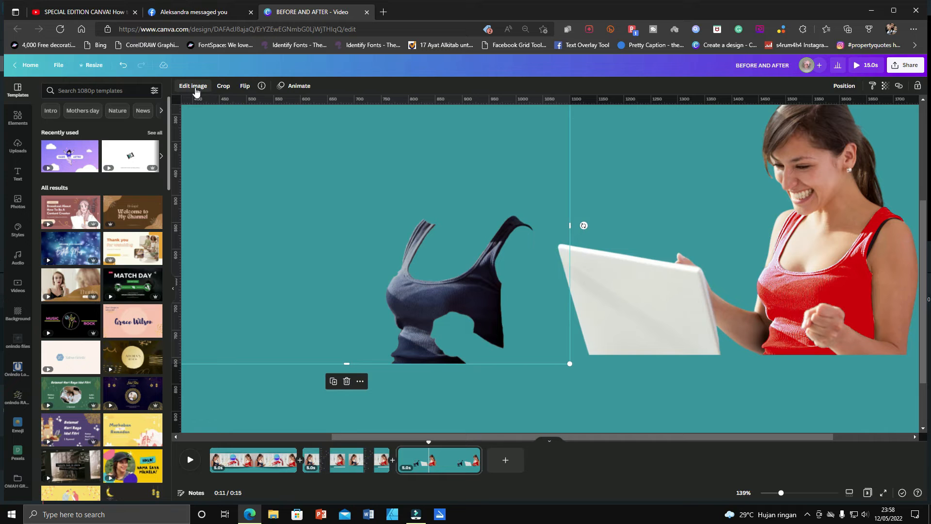
Apply the Fuchsia Duotone effect to the shirt cutout and set its Highlights color to white
left_click(196, 91)
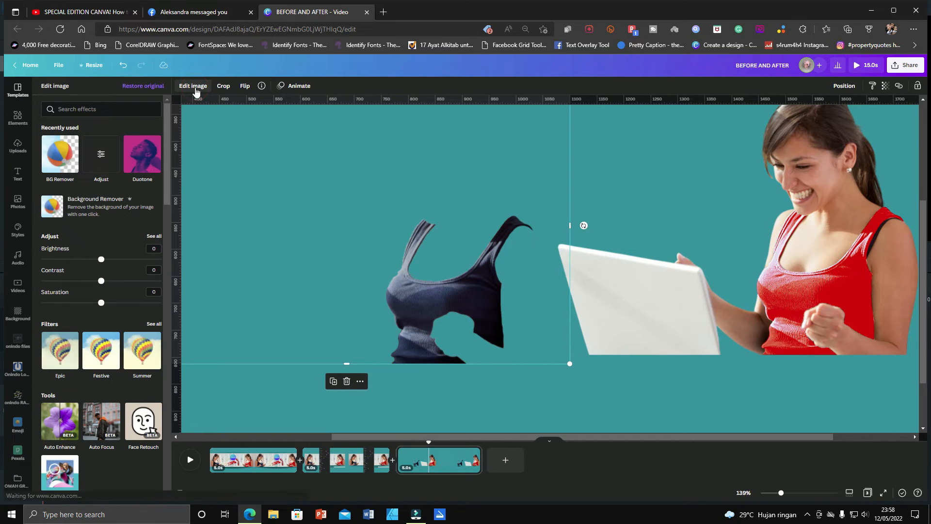
scroll(91, 349, "down", 6)
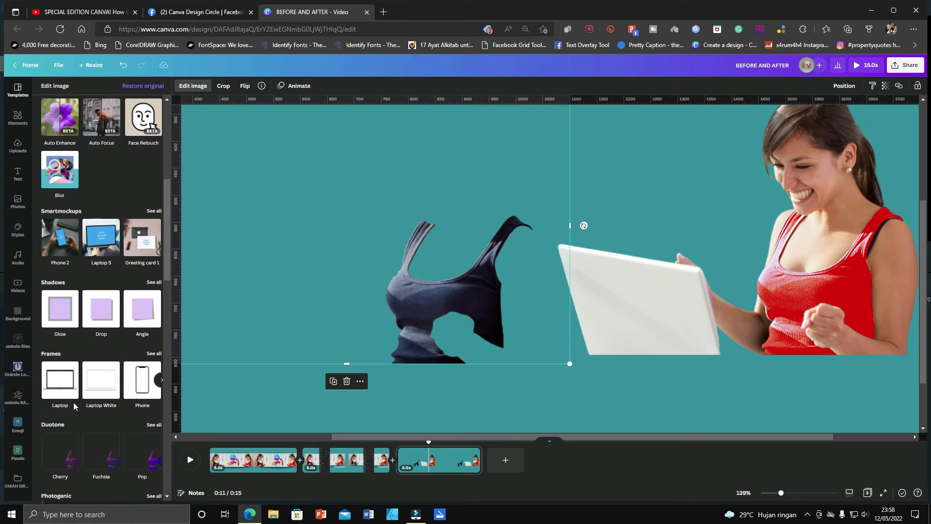
scroll(76, 395, "down", 1)
left_click(107, 397)
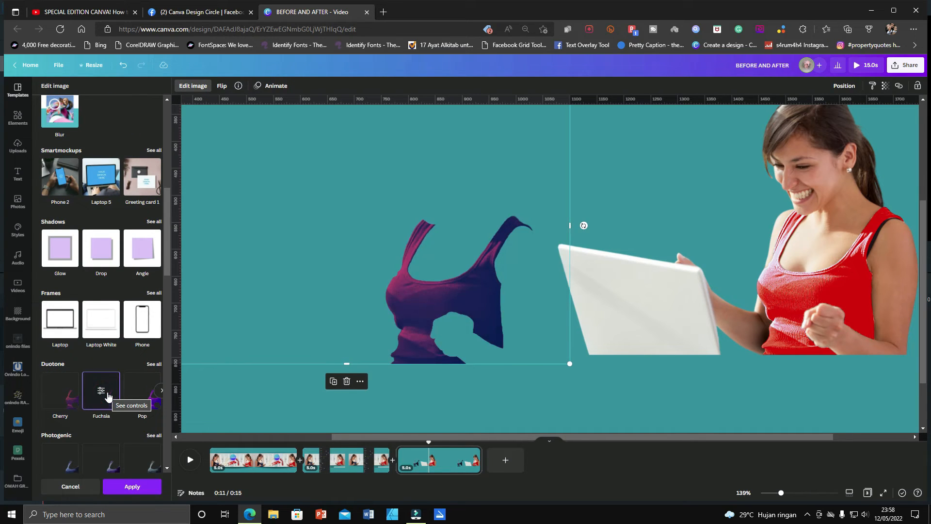
left_click(108, 396)
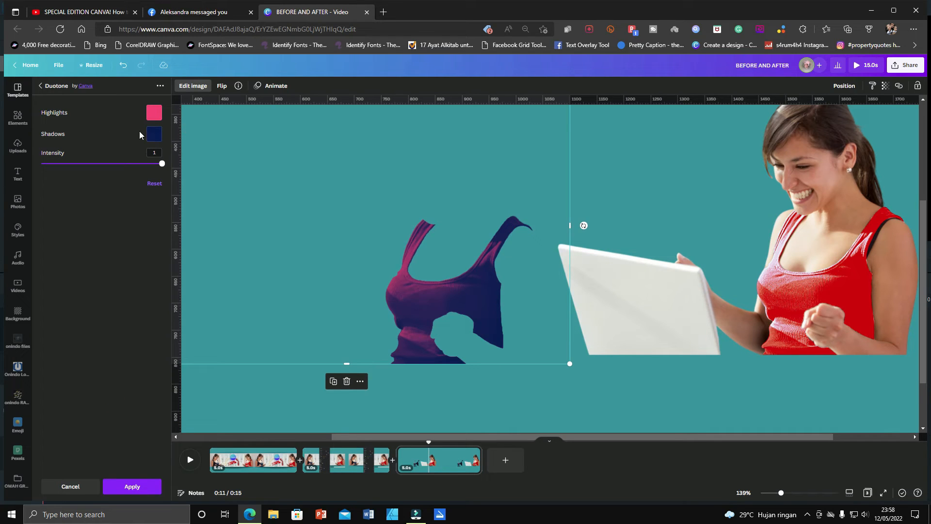
left_click(155, 113)
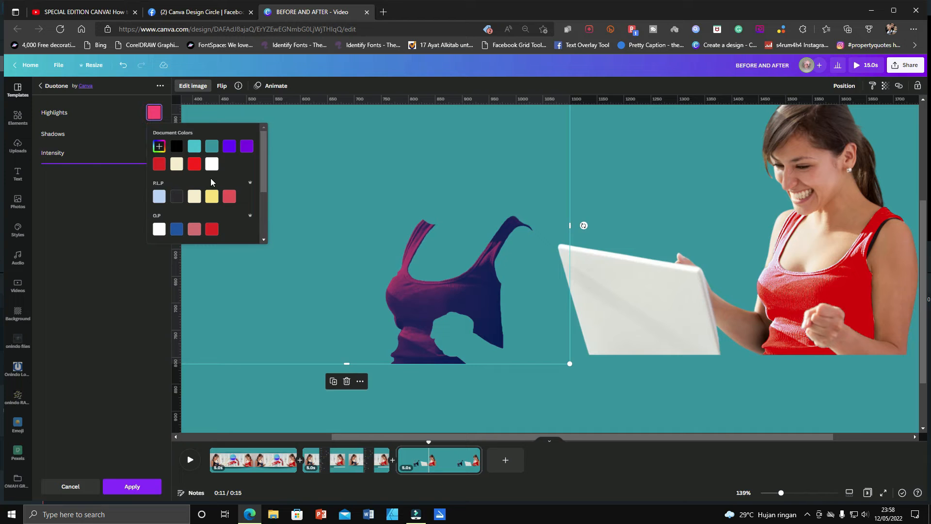
left_click(211, 163)
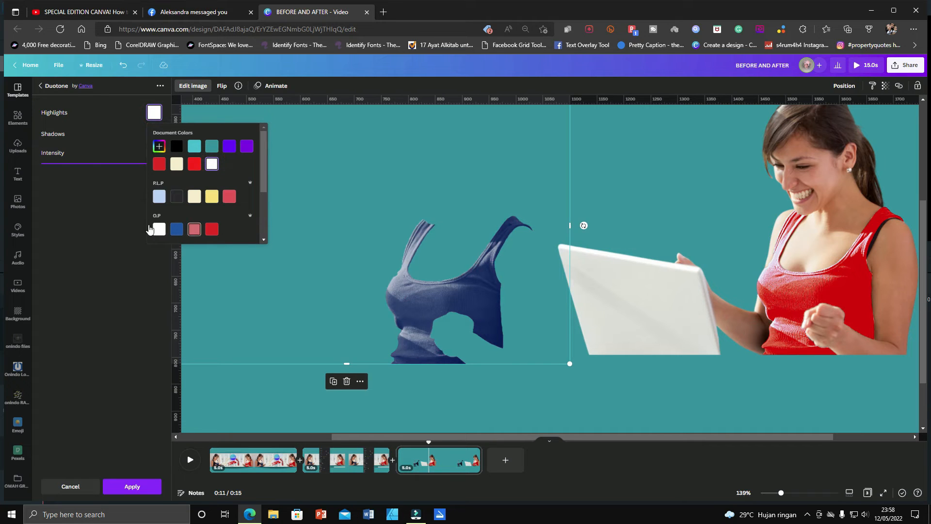
Set the Duotone Shadows color to bright red #ff1616, apply the effect, and move the shirt cutout farther away from the laptop
left_click(120, 185)
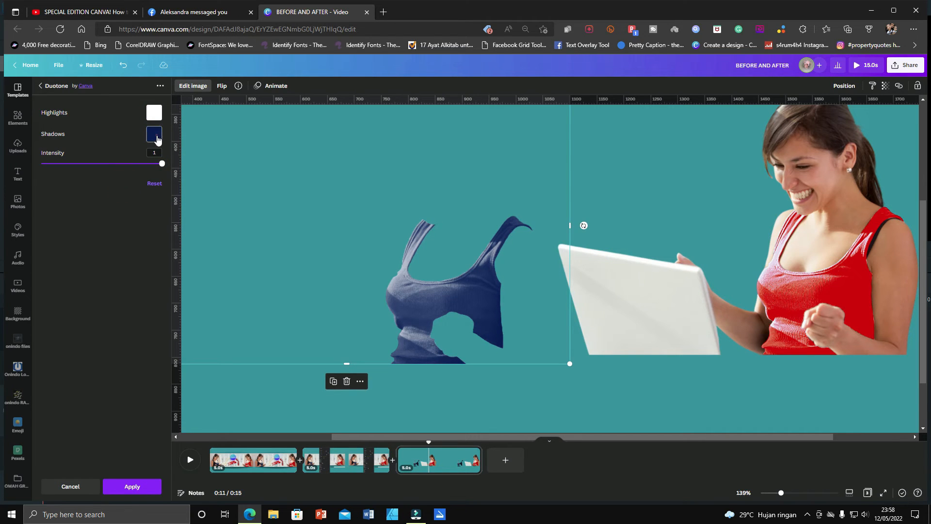
left_click(152, 137)
scroll(198, 233, "down", 3)
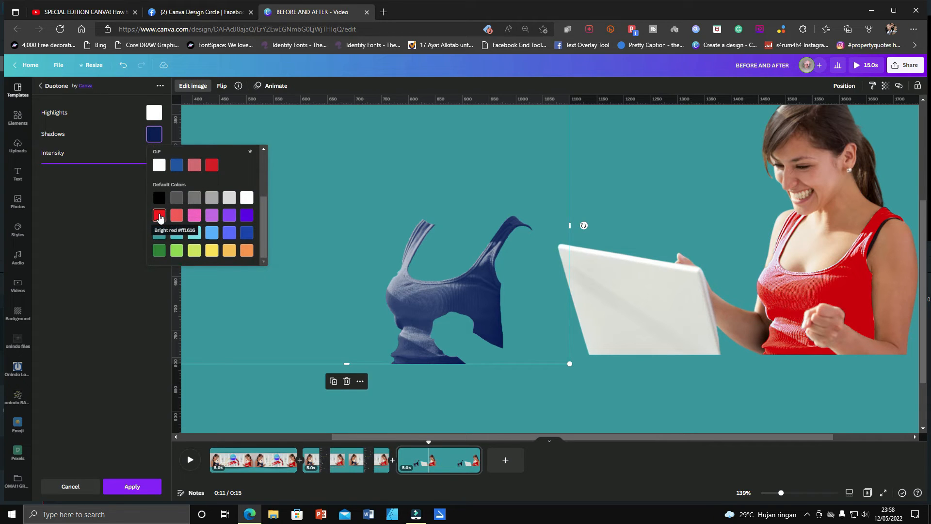
left_click(160, 216)
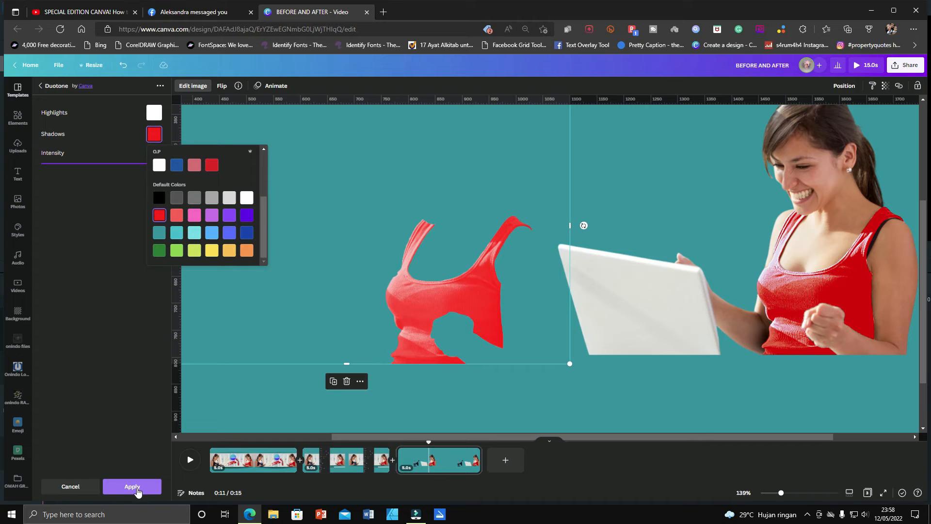
left_click(137, 490)
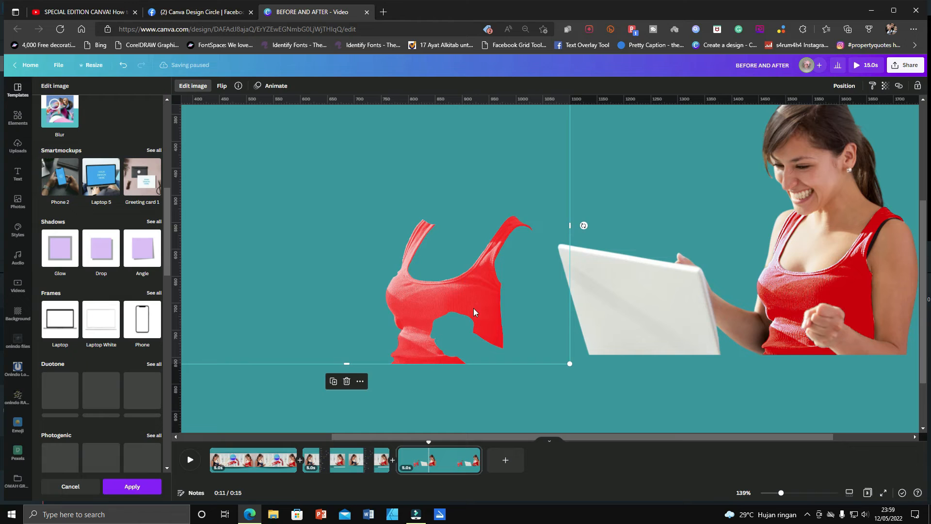
left_click_drag(473, 312, 458, 296)
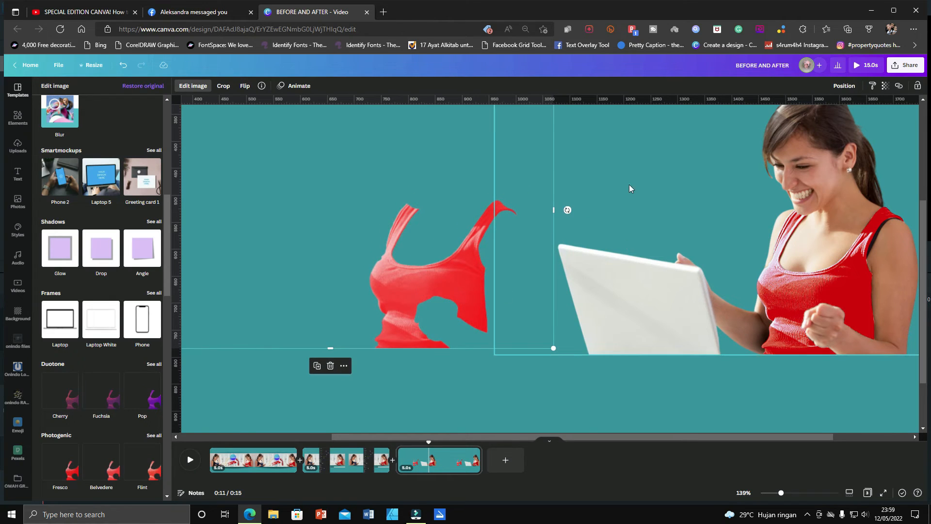
left_click_drag(447, 270, 427, 273)
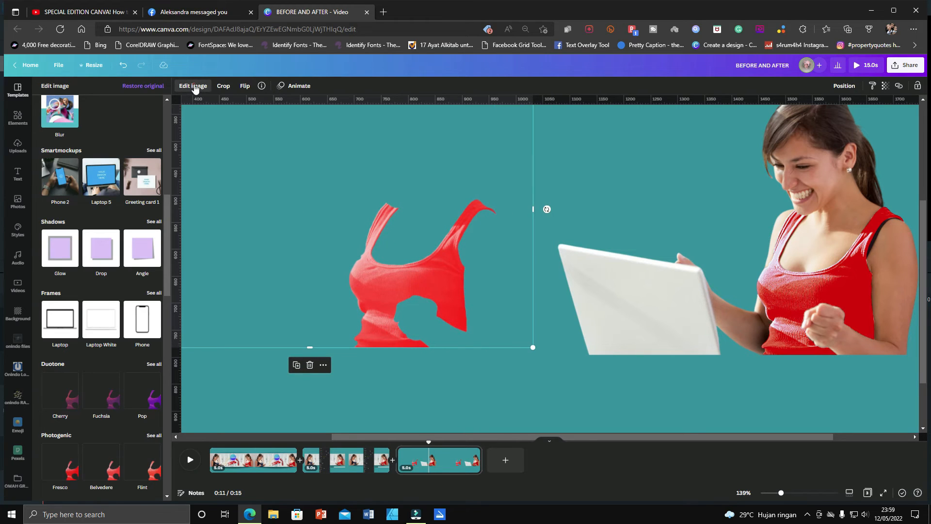
Adjust the shirt cutout's brightness to 24, contrast to 36 and saturation to 33
left_click(194, 88)
left_click(194, 87)
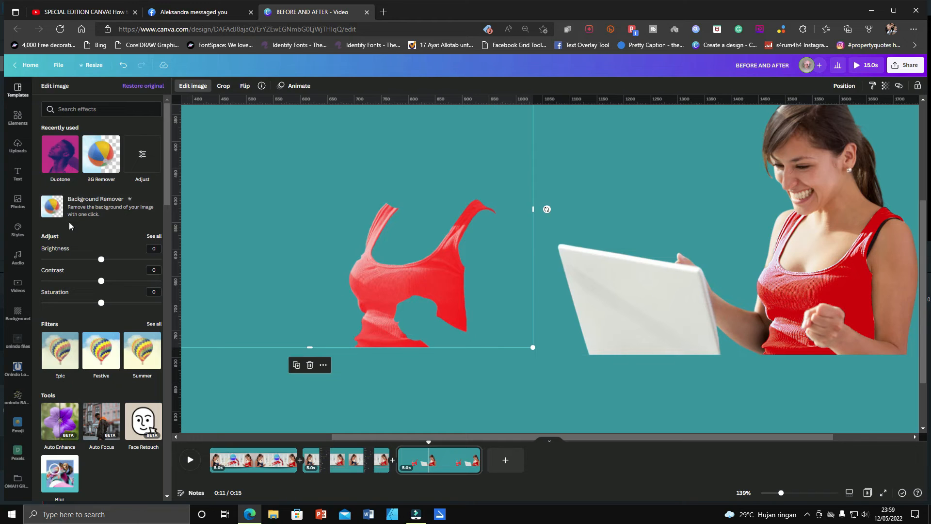
left_click(155, 237)
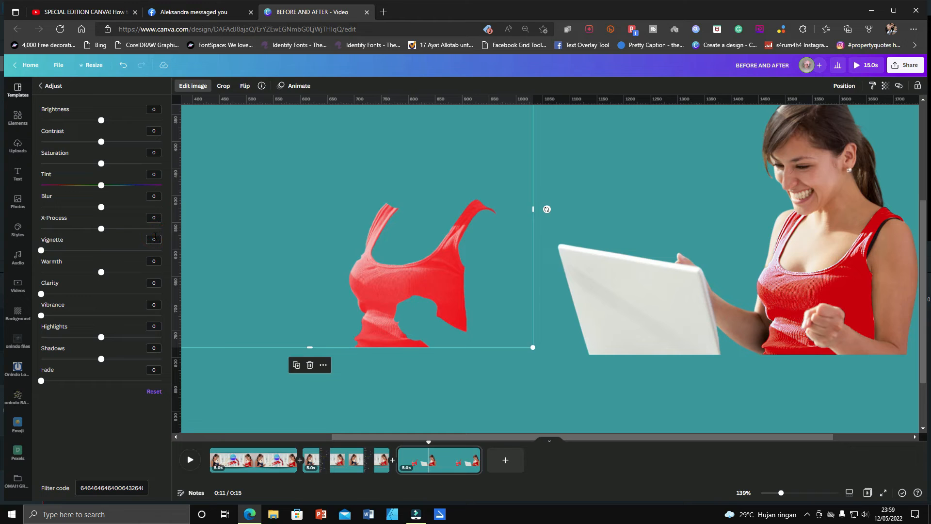
left_click_drag(101, 120, 121, 165)
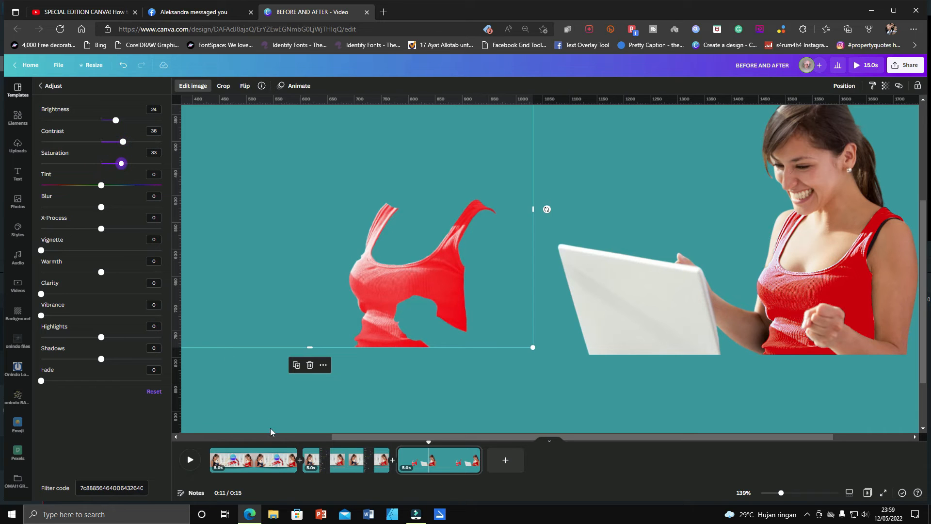
left_click(374, 465)
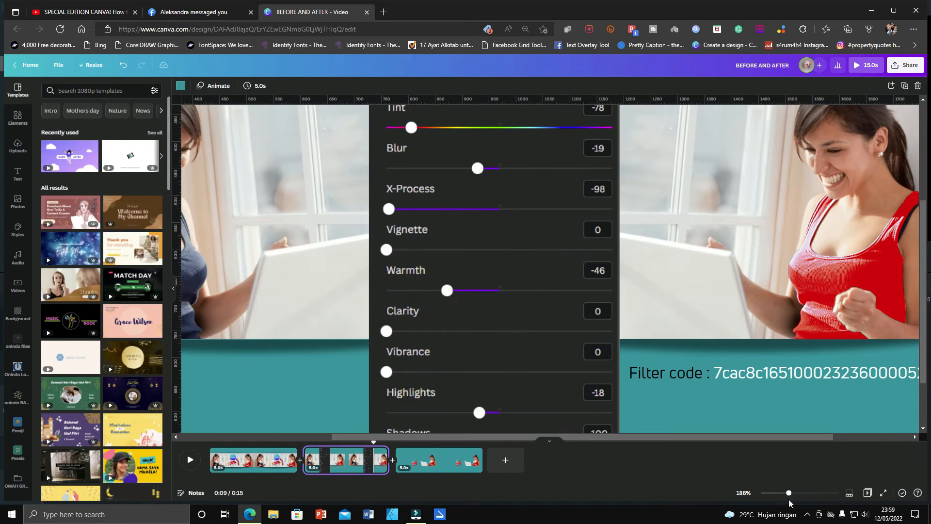
left_click_drag(788, 493, 776, 493)
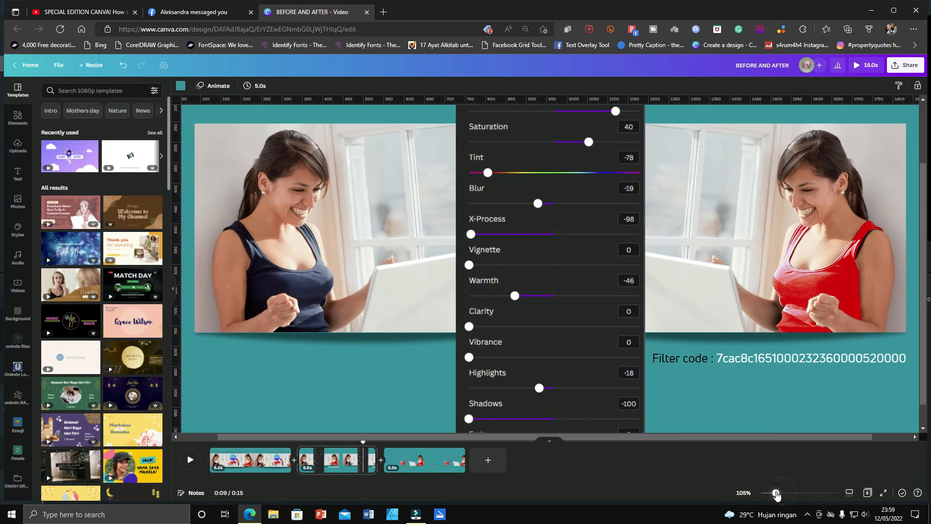
left_click(716, 359)
double_click(694, 375)
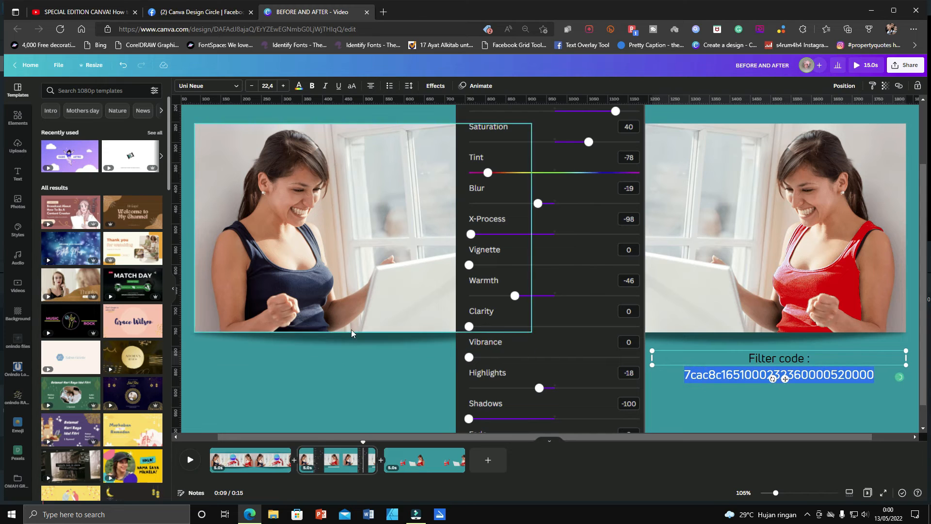
left_click(401, 466)
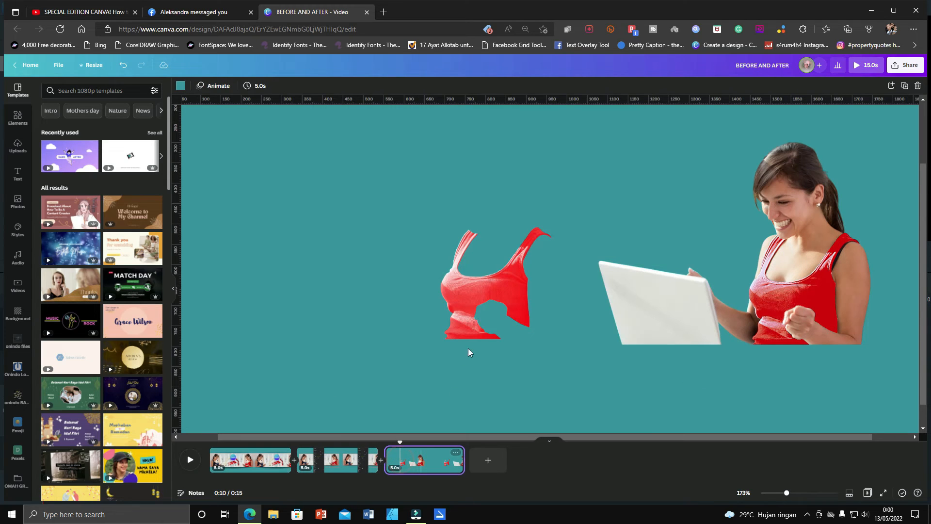
left_click(483, 299)
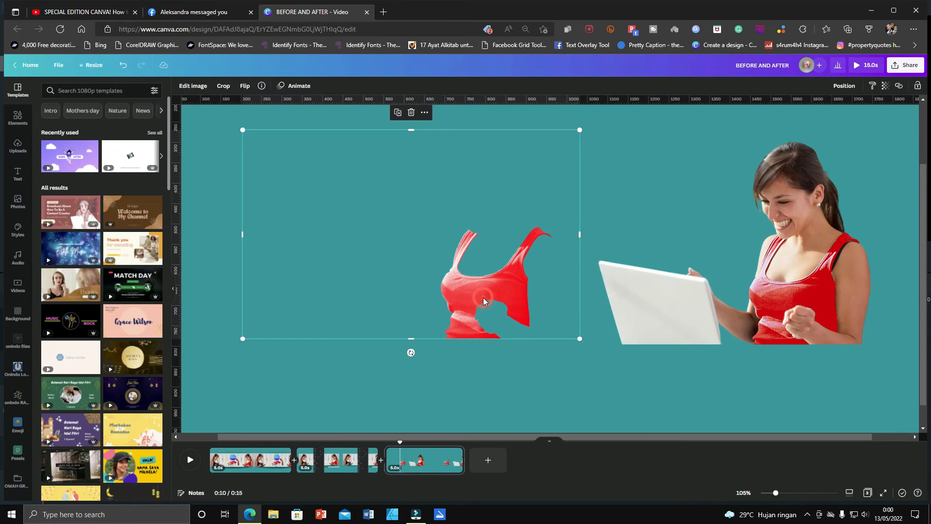
left_click(193, 88)
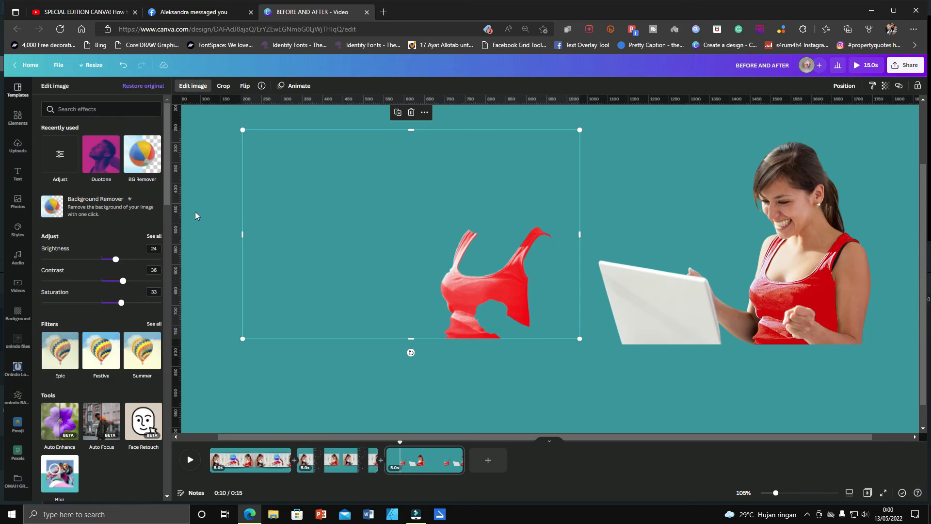
left_click(154, 237)
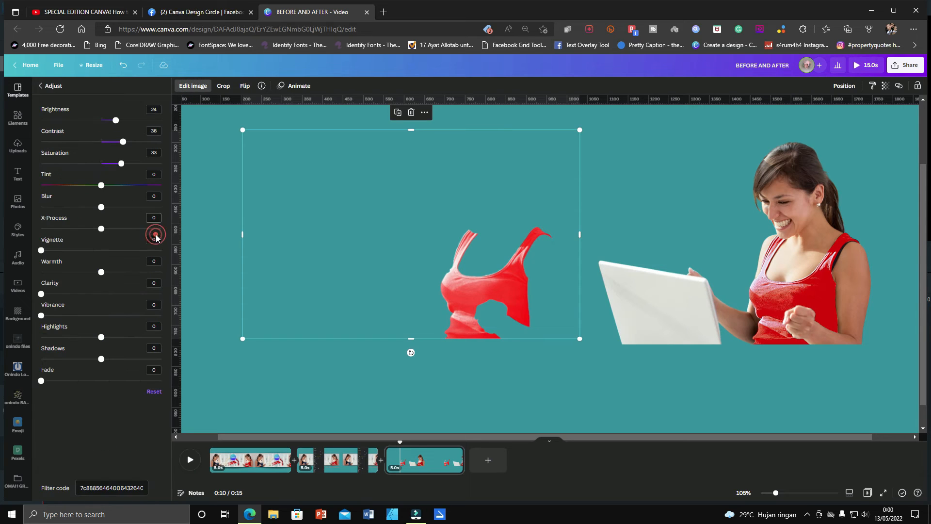
left_click(155, 392)
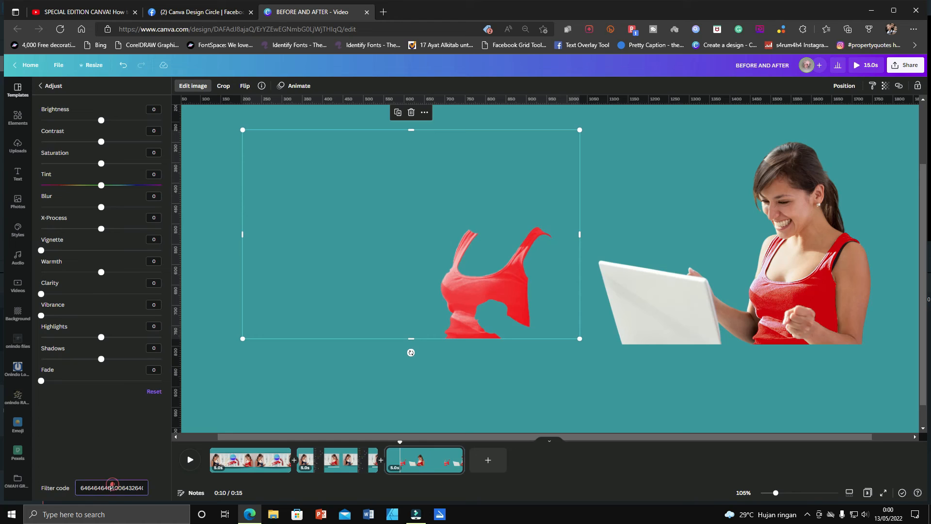
key("ctrl+a")
key("ctrl+v")
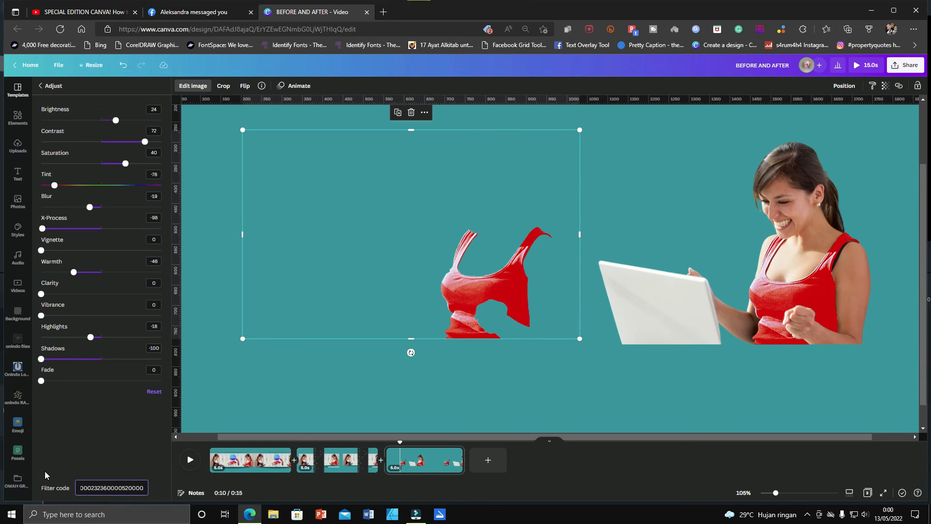
Capture a screen snip of the Filter code field
key("super+shift+s")
left_click_drag(31, 454, 167, 505)
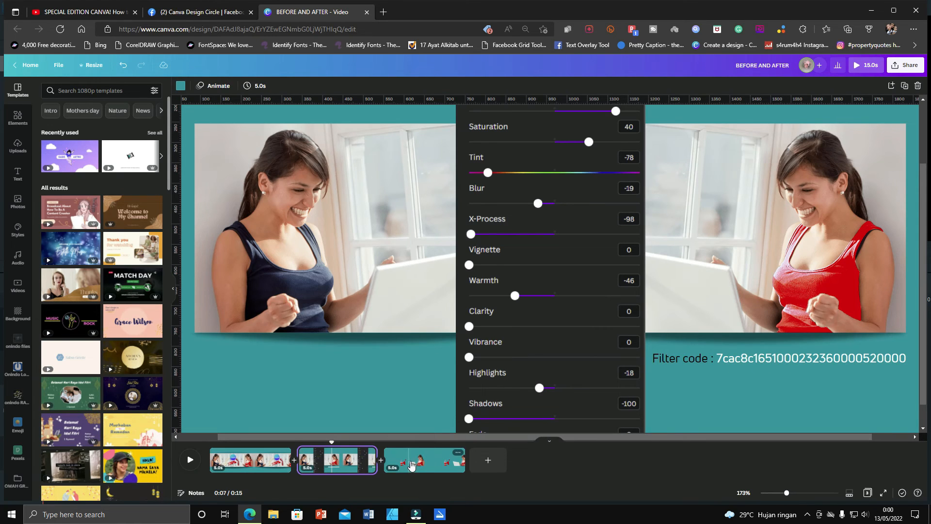
On the third page, move the existing red shirt overlay off the woman to the area above the laptop
left_click(412, 458)
left_click(473, 300)
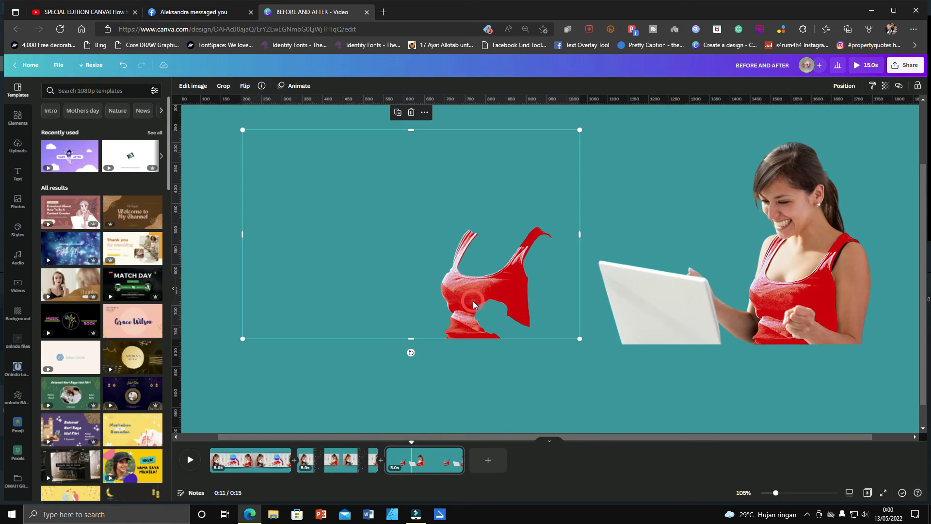
left_click(808, 293)
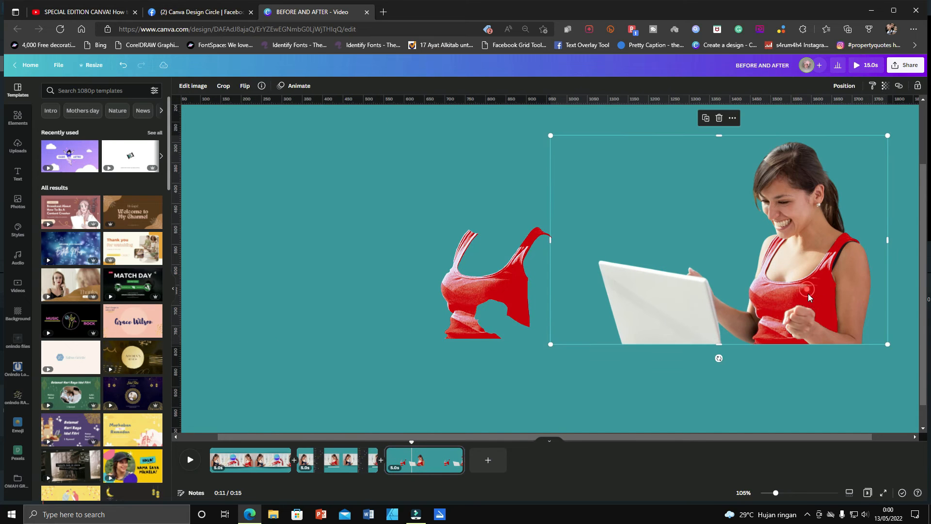
left_click_drag(804, 295, 599, 175)
Move the newly recolored shirt cutout onto the woman and bring it forward in front of her photo
left_click_drag(473, 305, 755, 310)
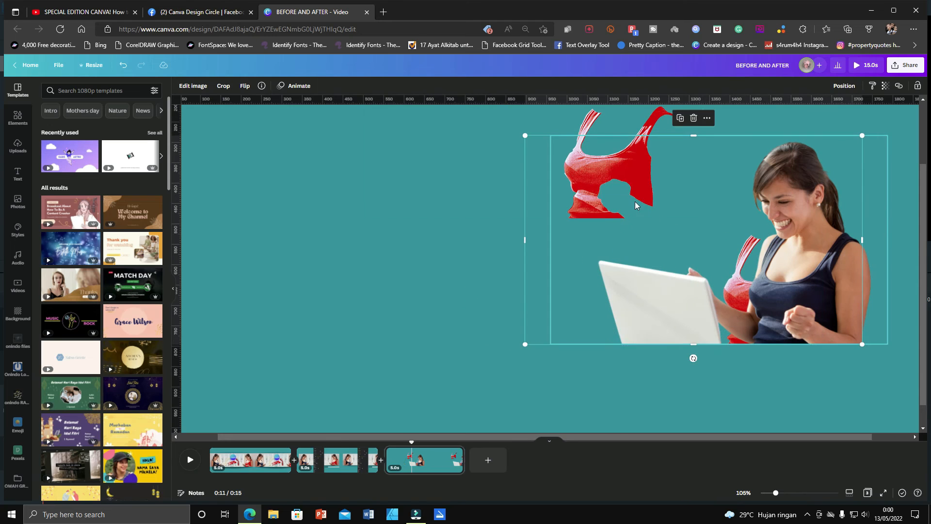
left_click(856, 89)
left_click(738, 108)
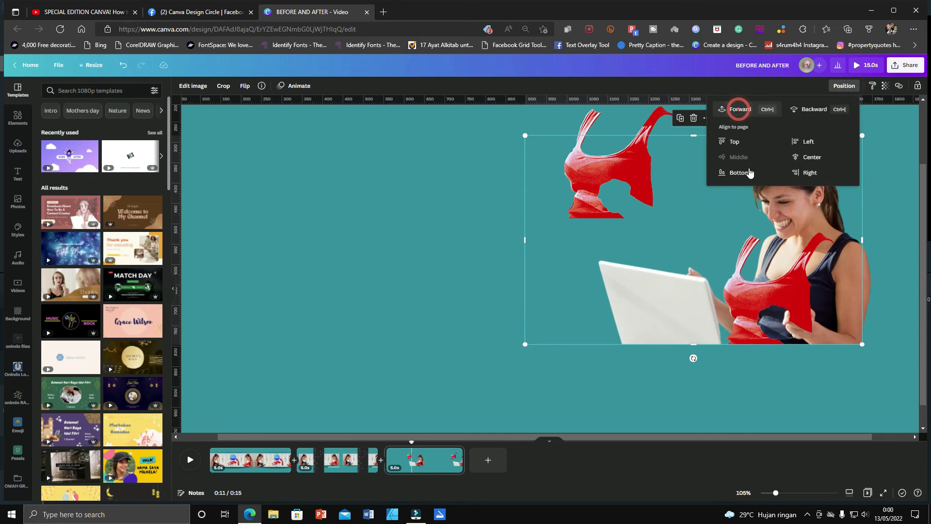
Align the new red cutout exactly over the woman's shirt and move the old cutout off the page's left side
left_click(766, 297)
left_click_drag(786, 297, 791, 300)
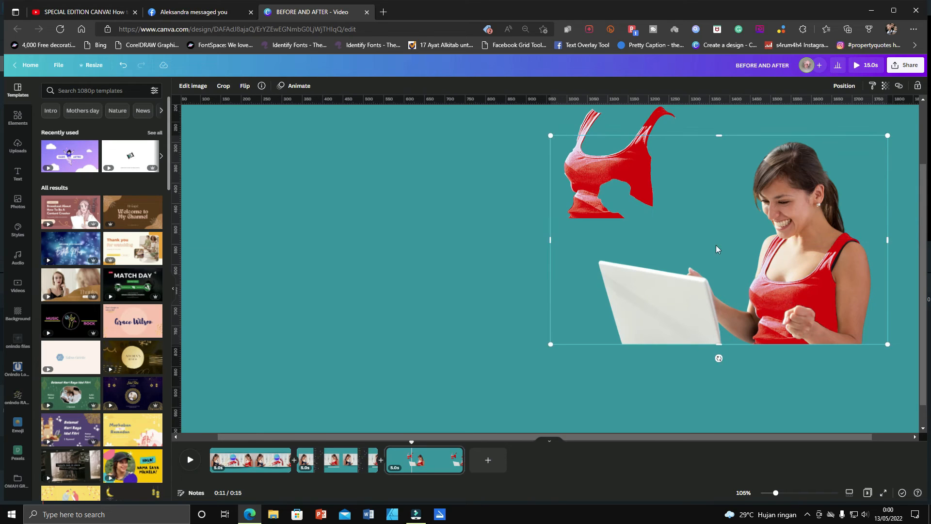
left_click_drag(594, 171, 92, 275)
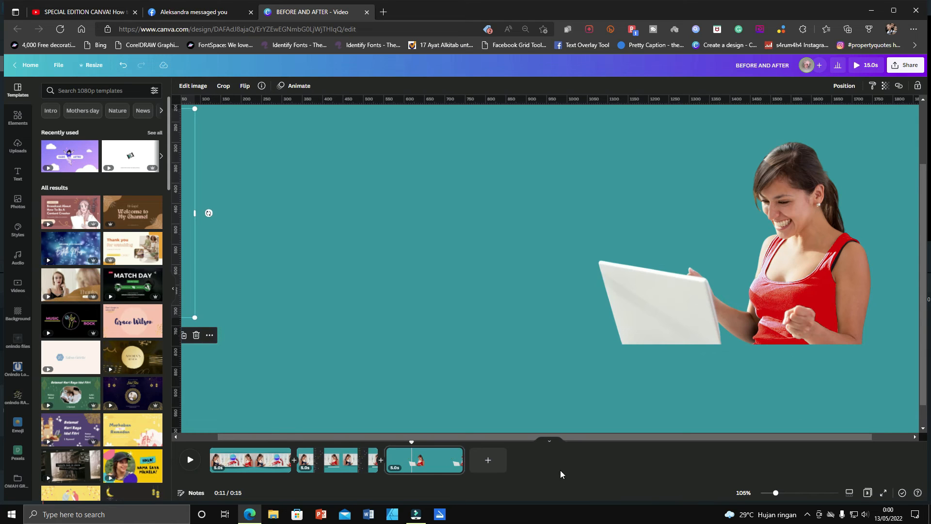
Examine the recolored shirt on the woman up close and from a distance, checking its edges, straps and fabric texture
left_click_drag(516, 435, 555, 440)
left_click(689, 474)
left_click_drag(781, 494, 790, 493)
scroll(734, 407, "right", 6)
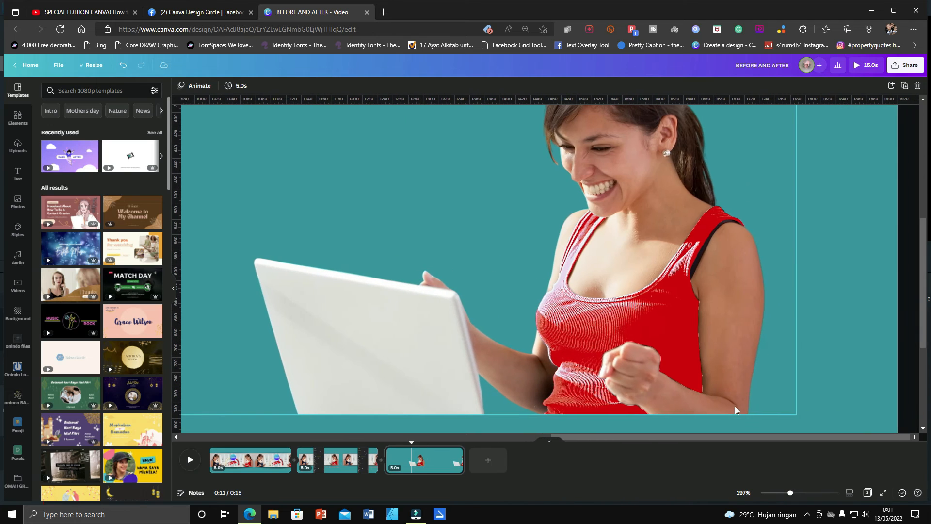
left_click_drag(792, 494, 795, 493)
scroll(690, 400, "down", 1)
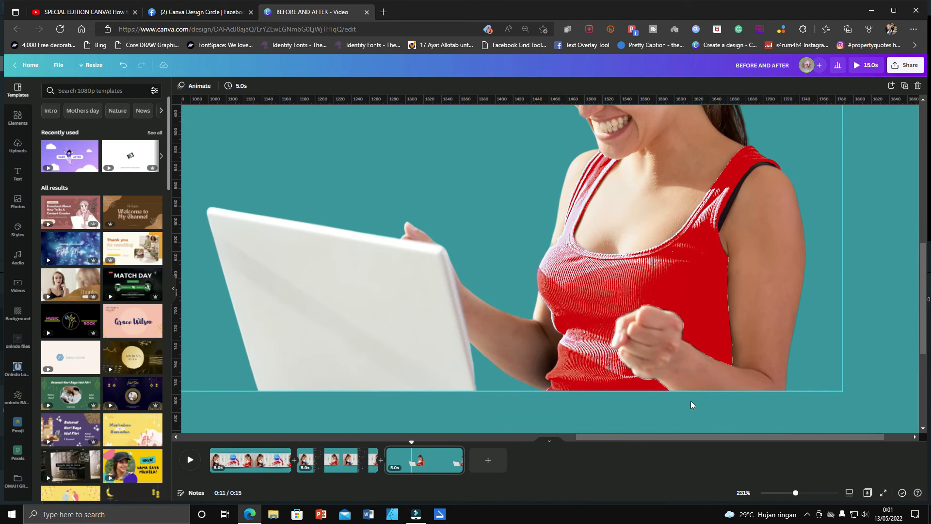
scroll(690, 401, "up", 1)
left_click(684, 347)
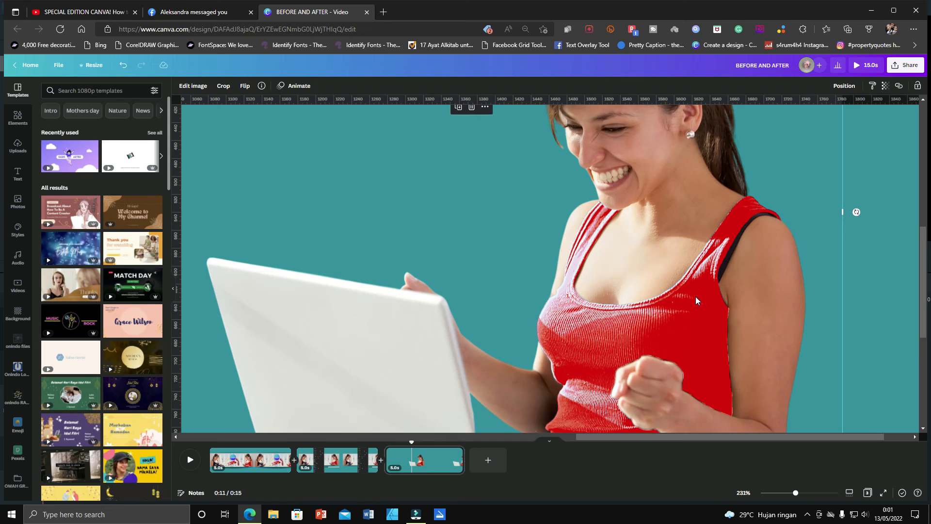
scroll(696, 298, "down", 1)
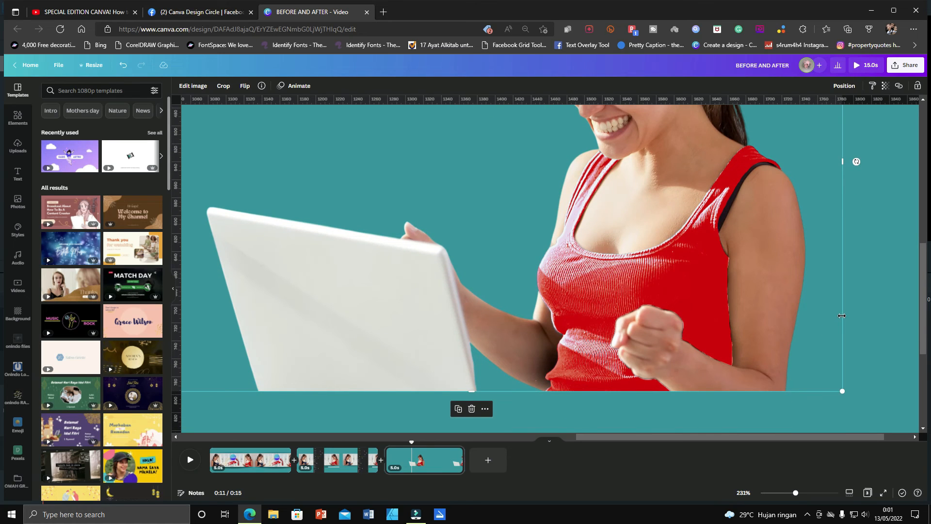
scroll(842, 315, "down", 5)
scroll(841, 316, "up", 5)
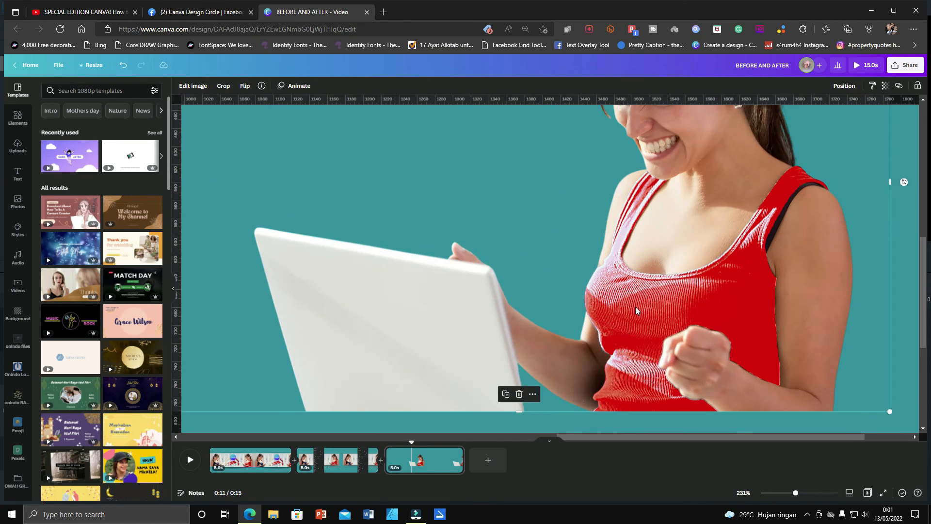
scroll(638, 310, "down", 3)
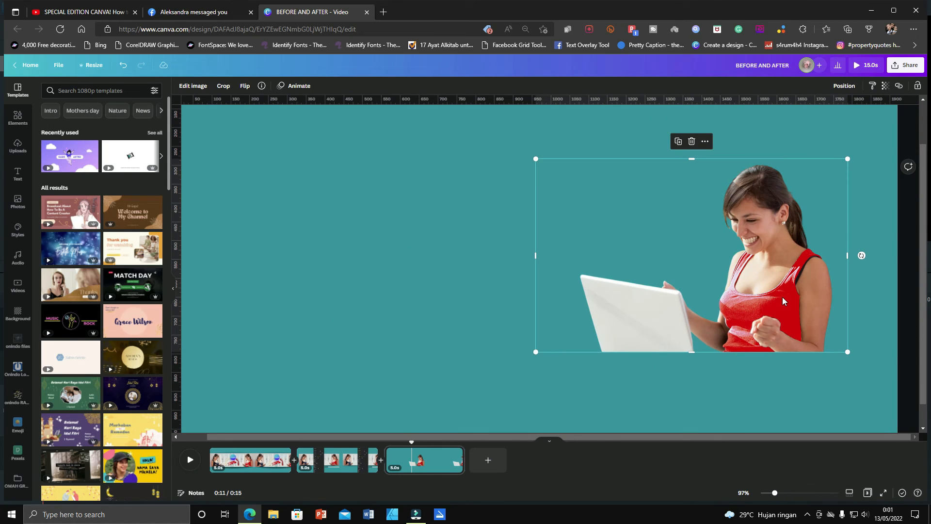
scroll(802, 304, "down", 1)
scroll(802, 304, "up", 1)
scroll(802, 305, "up", 3)
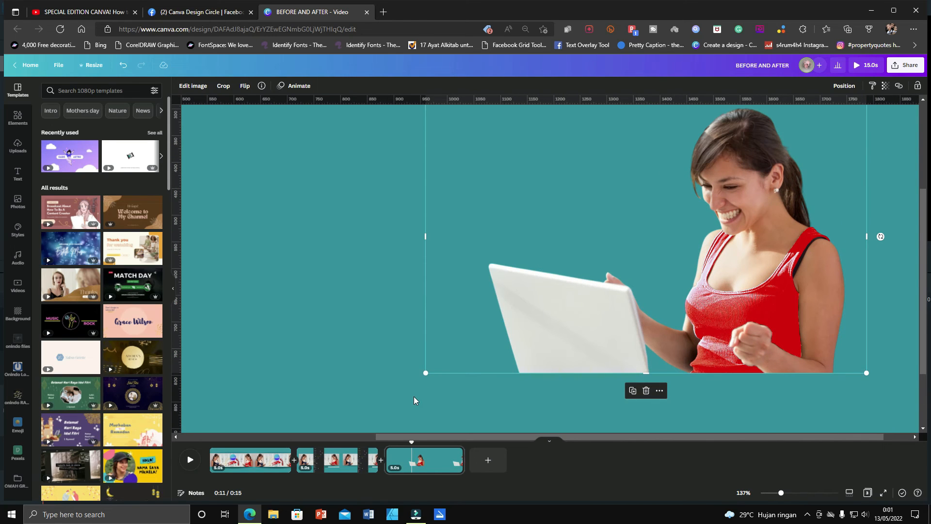
Review the before-and-after photos, adjustment values and filter code text on the second page
left_click(365, 467)
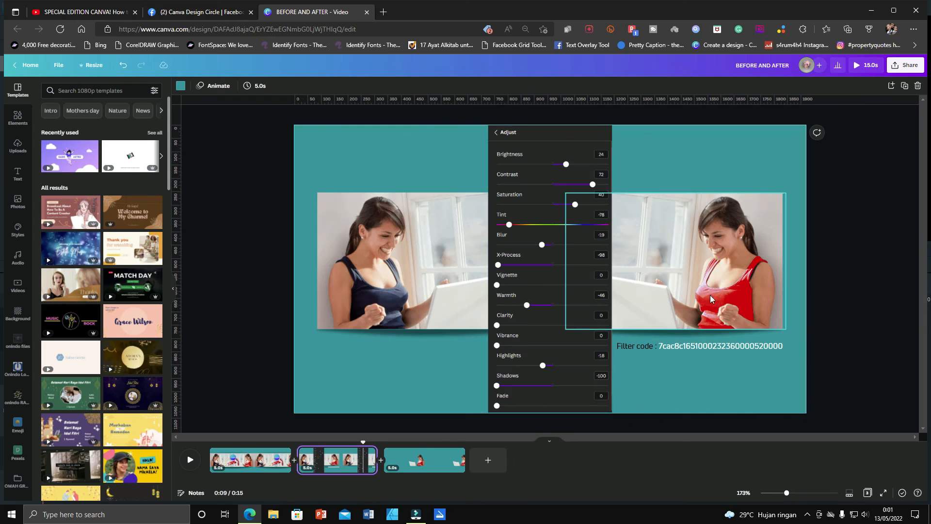
left_click(732, 293)
double_click(720, 348)
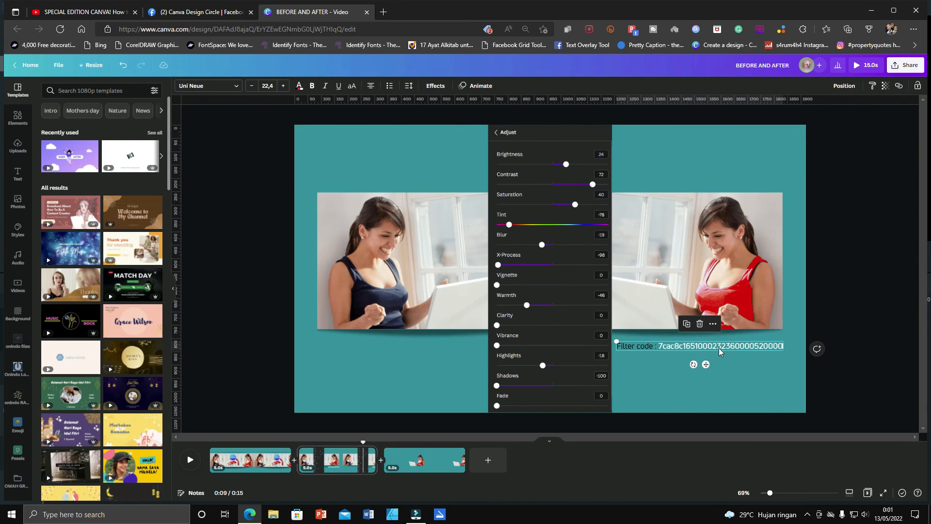
scroll(722, 297, "up", 3)
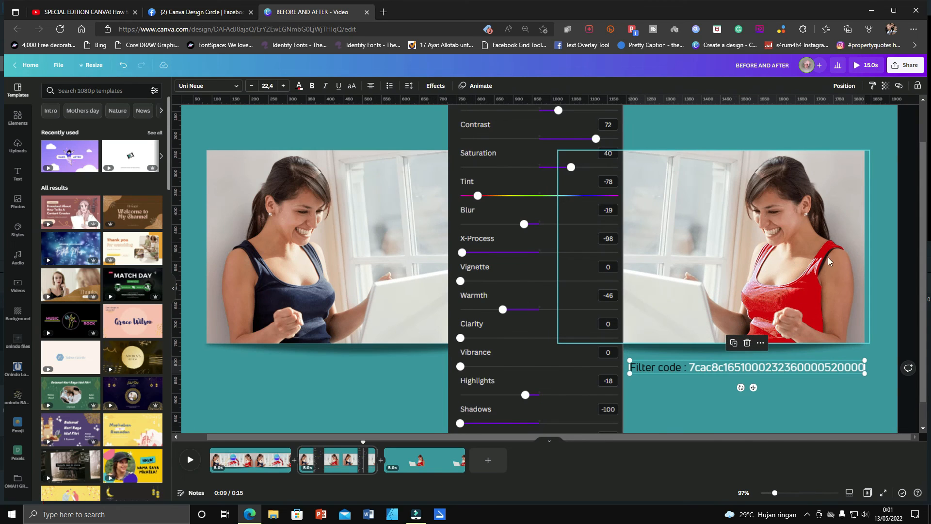
Switch to the Canva Design Circle group on Facebook and view the before-and-after image posted in the shirt color question's comments
left_click(201, 13)
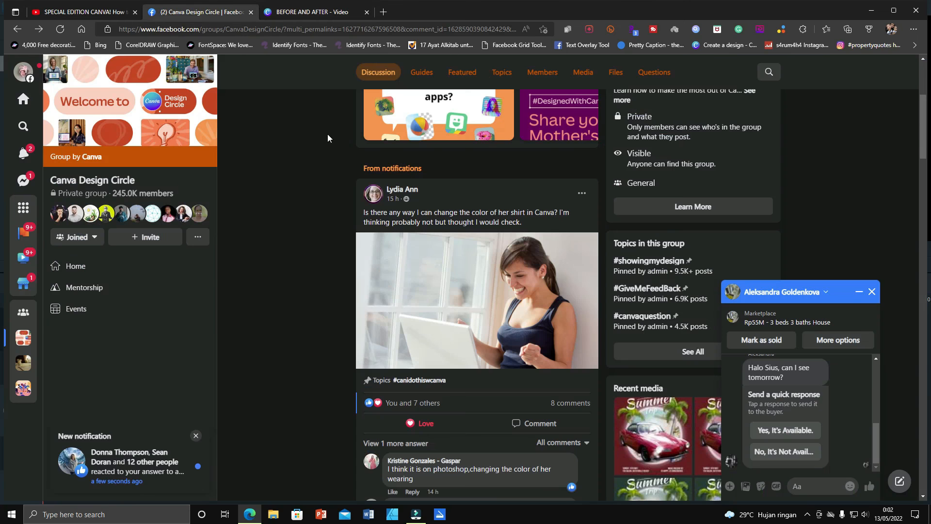
scroll(531, 315, "down", 5)
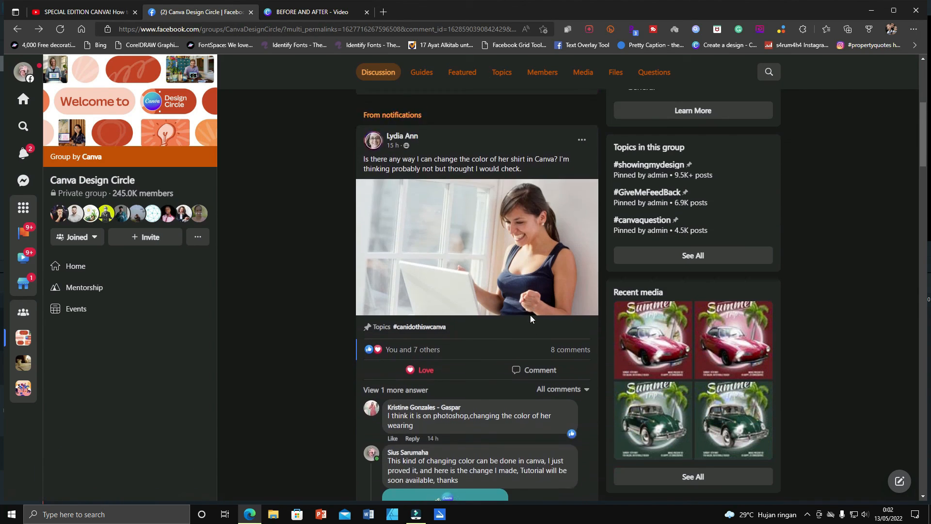
left_click(467, 316)
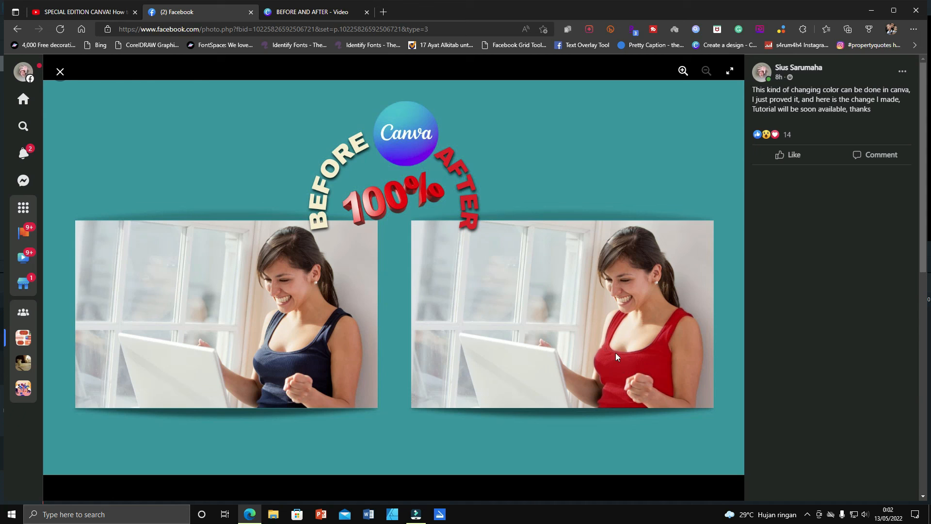
left_click(60, 72)
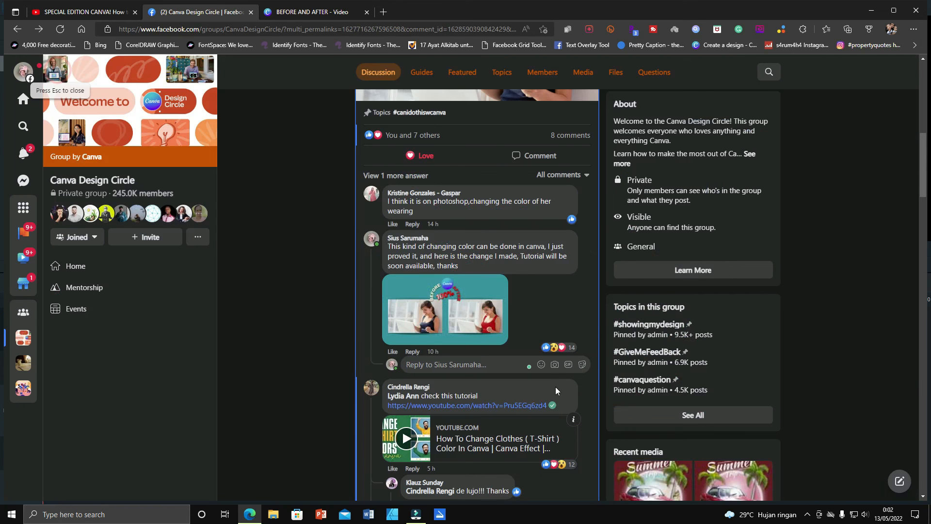
Return to the BEFORE AND AFTER design in Canva and review its first and second pages
left_click(297, 10)
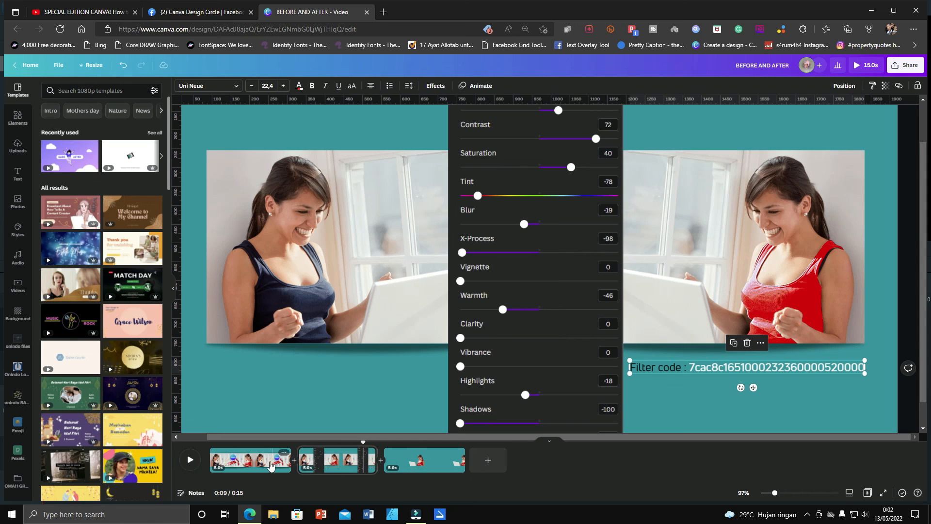
left_click(261, 460)
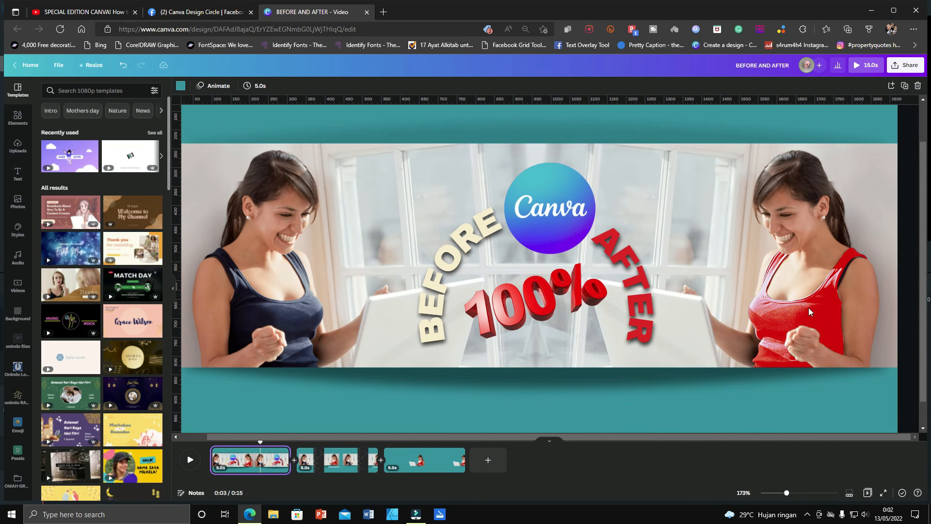
left_click(334, 467)
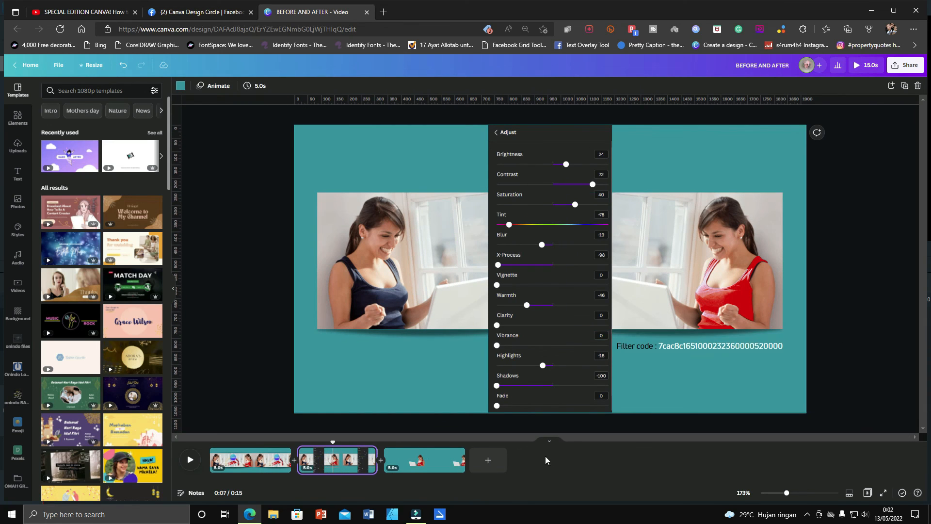
Select the filter code text on the second page, and open the blue-shirt photo's full adjustments with its filter code selected
left_click(660, 348)
left_click_drag(637, 357, 783, 362)
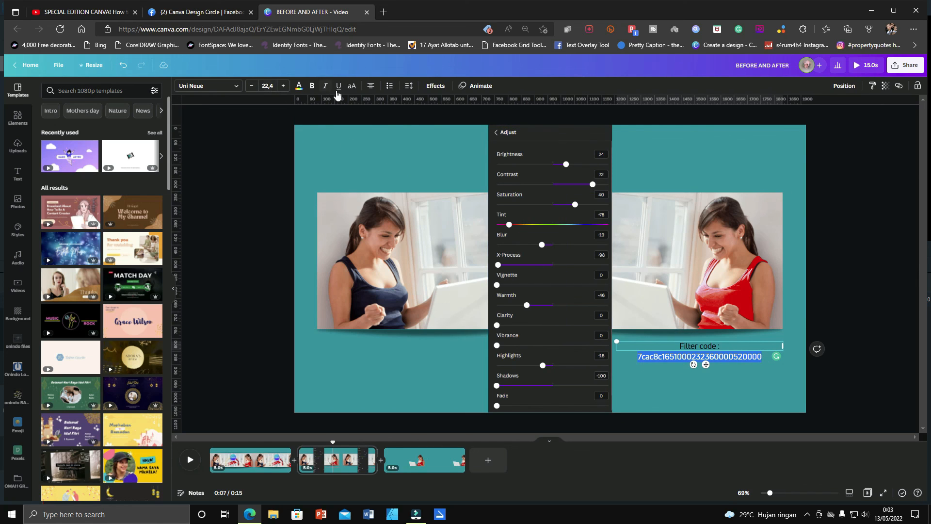
left_click(330, 199)
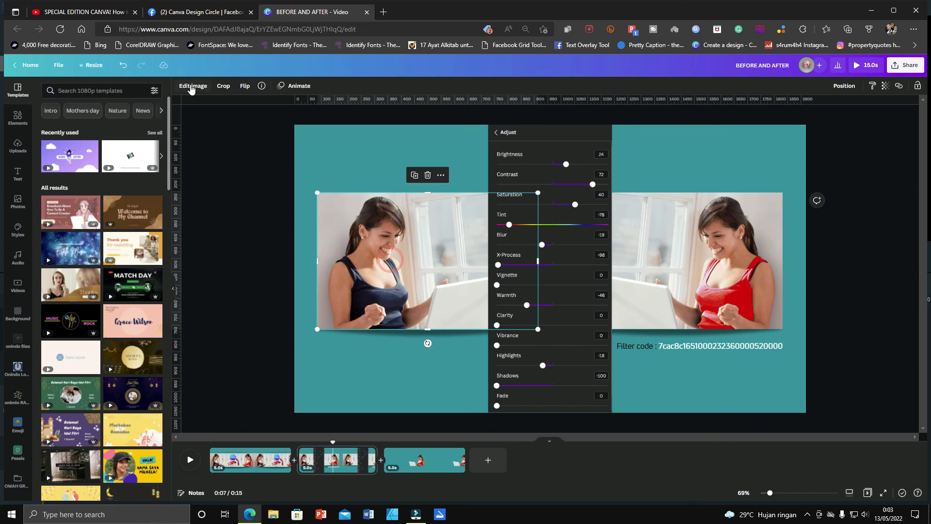
left_click(193, 85)
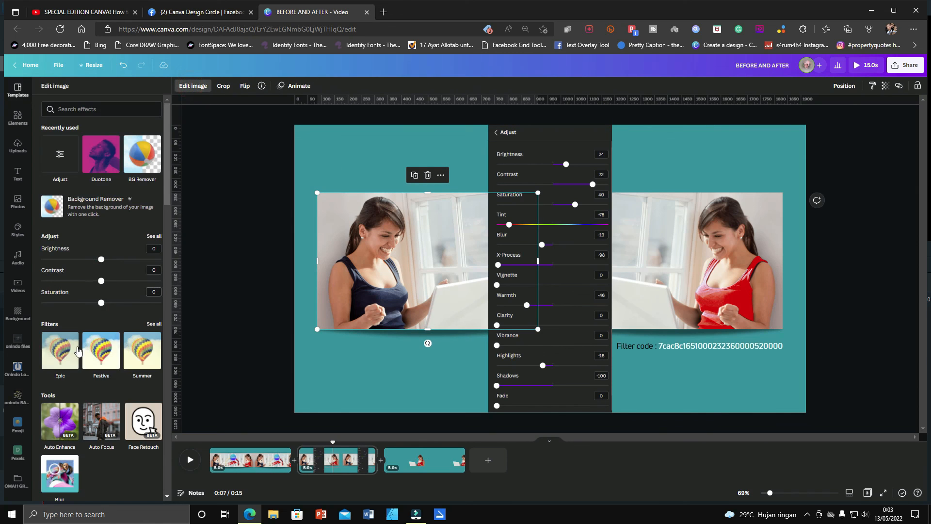
left_click(153, 236)
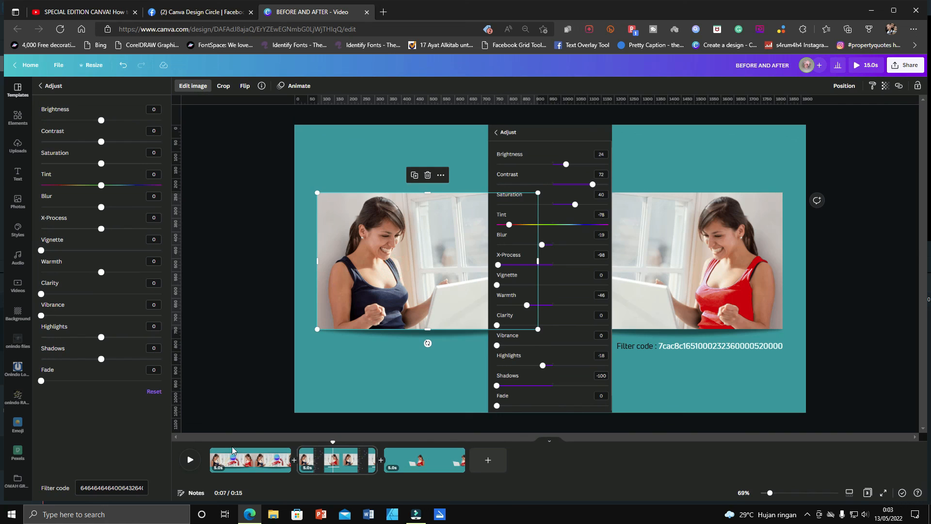
double_click(134, 488)
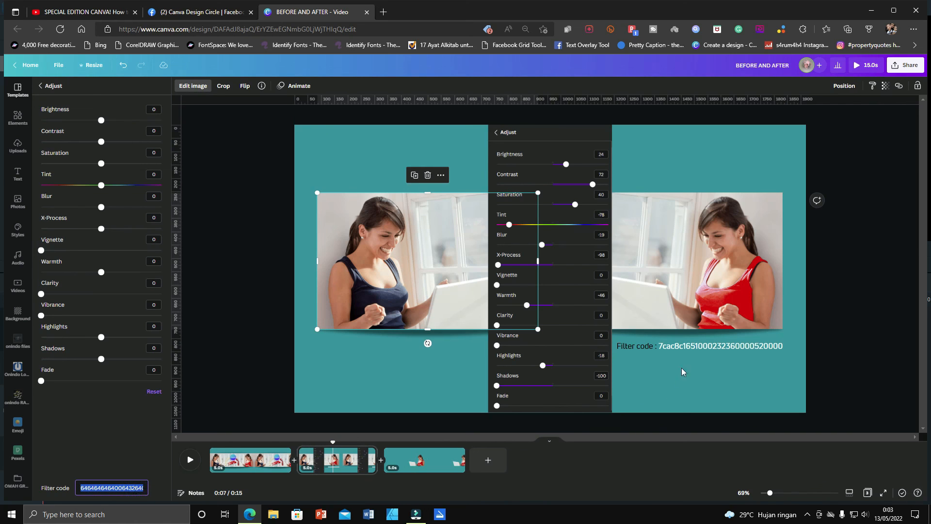
left_click(665, 348)
left_click(663, 348)
double_click(643, 359)
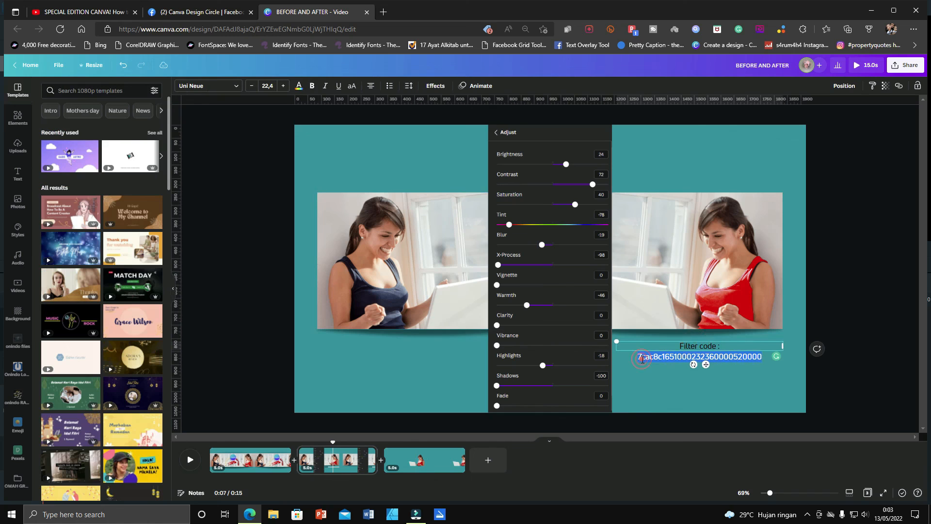
left_click(426, 277)
left_click(192, 86)
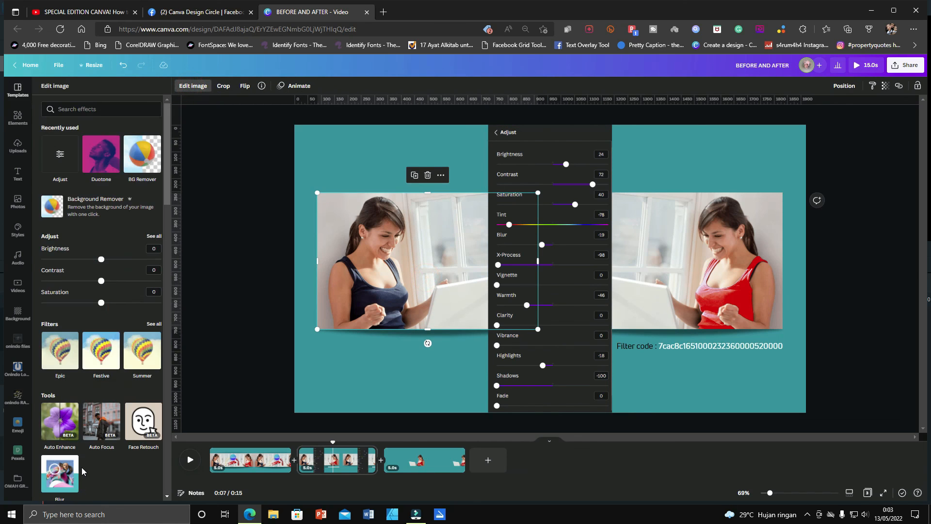
left_click(154, 236)
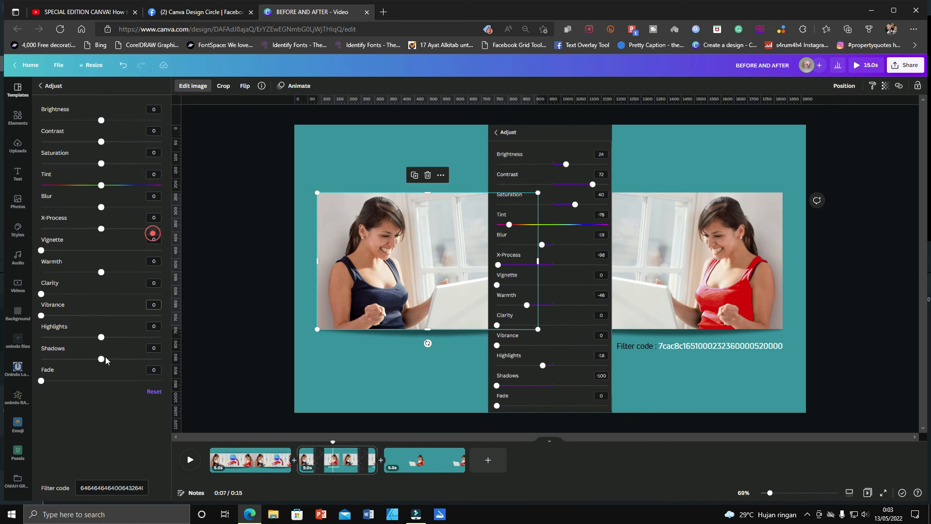
left_click(115, 486)
key("ctrl+a")
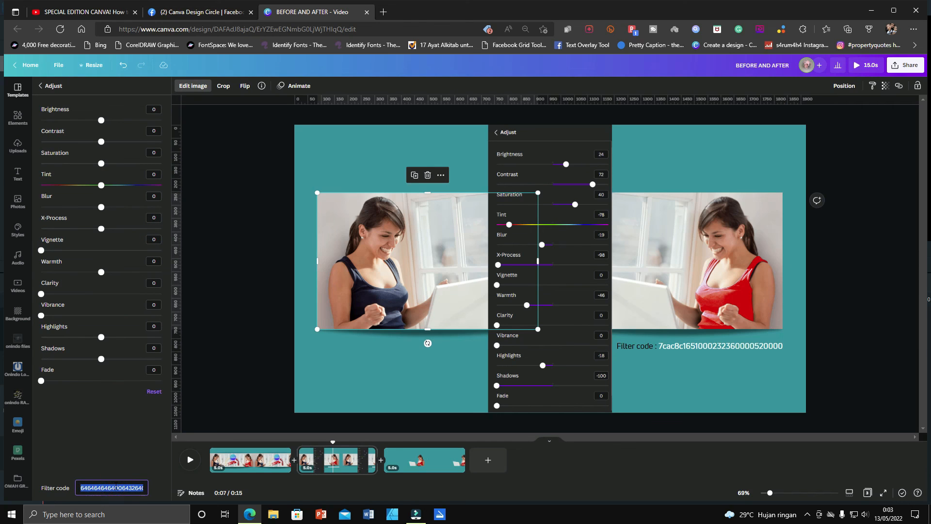
key("ctrl+v")
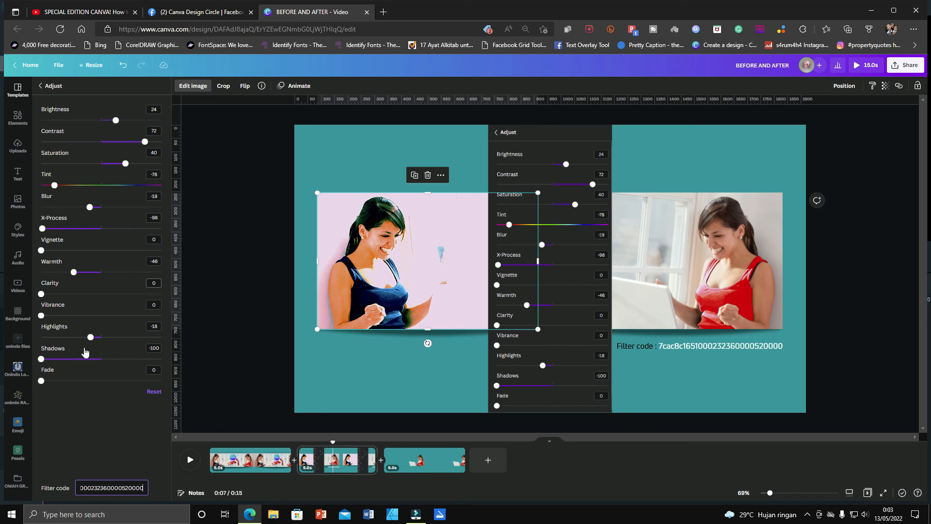
left_click(153, 391)
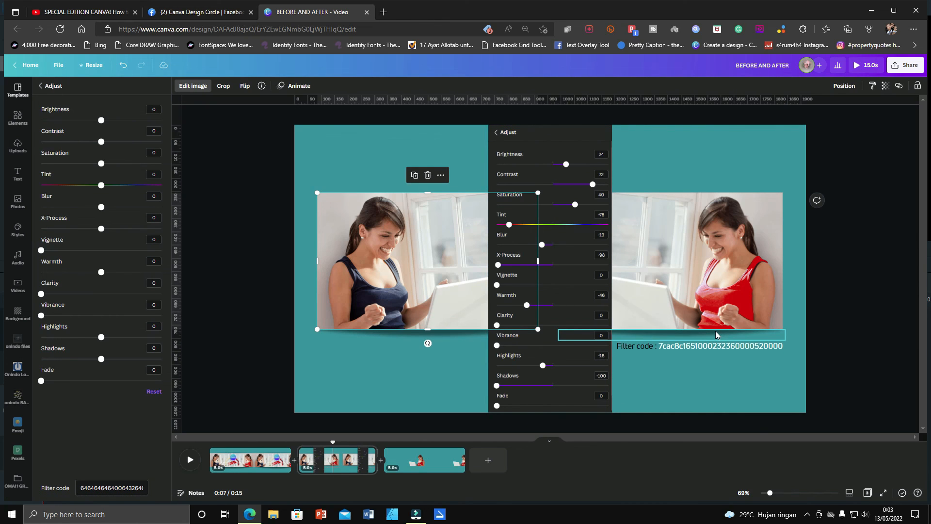
Review the first and second pages again and open the third page with the woman's cutout
left_click(255, 466)
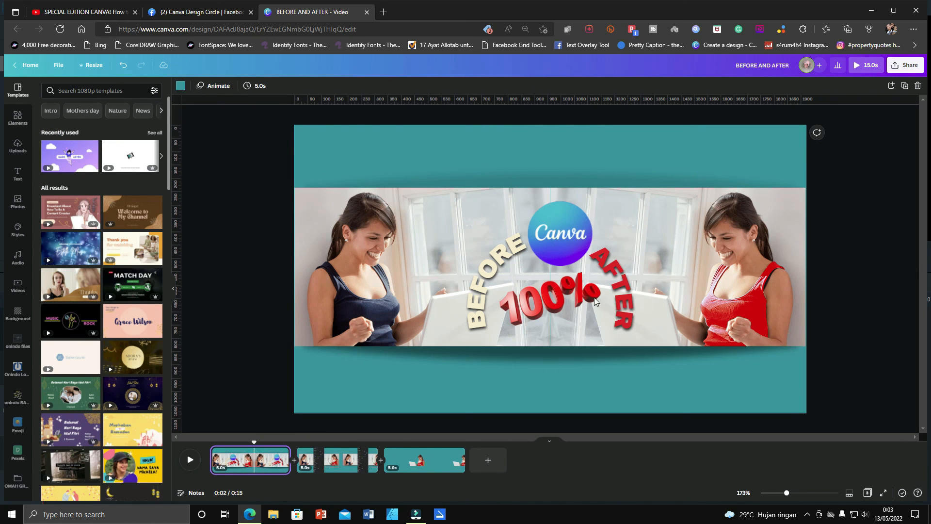
left_click(339, 459)
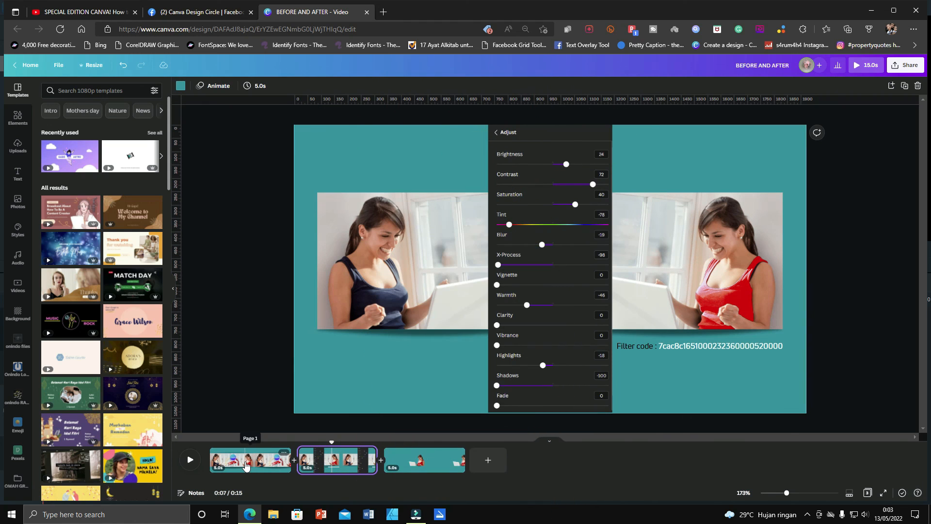
left_click(429, 464)
Select the woman's cutout together with its red shirt overlay, move them to the middle of the page and enlarge them
left_click(723, 303)
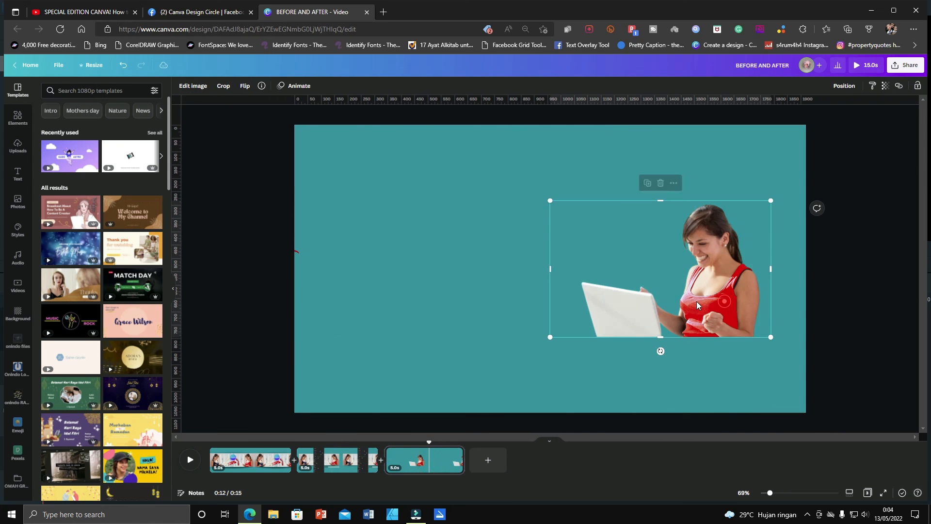
left_click_drag(876, 181, 648, 338)
left_click_drag(698, 293, 568, 296)
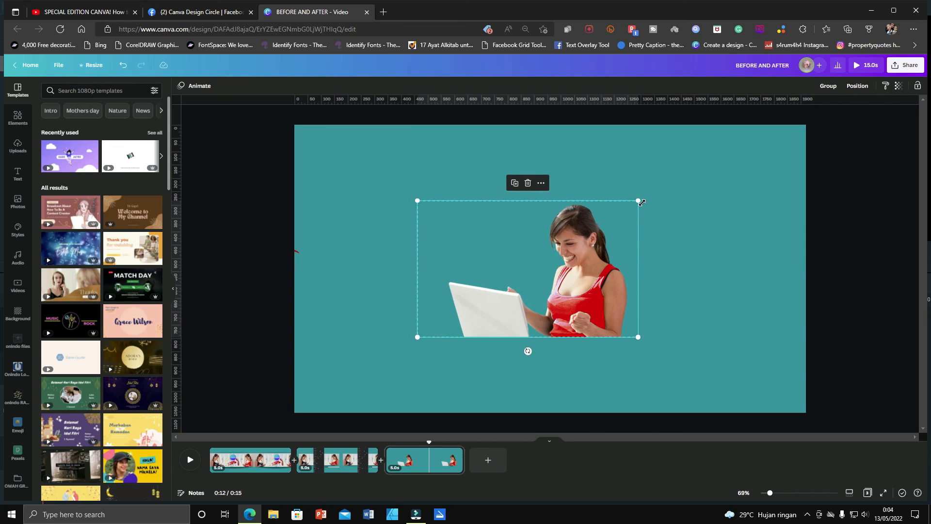
left_click_drag(696, 184, 793, 170)
left_click_drag(692, 204, 653, 239)
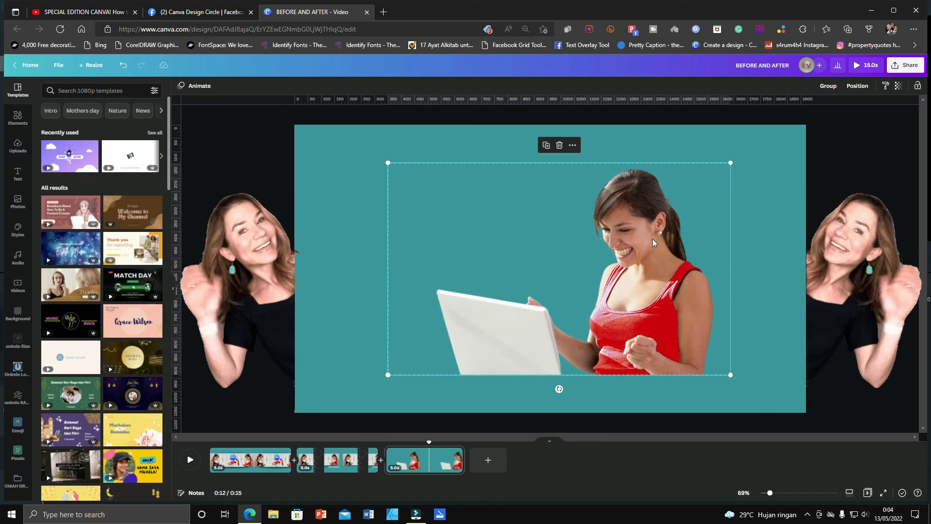